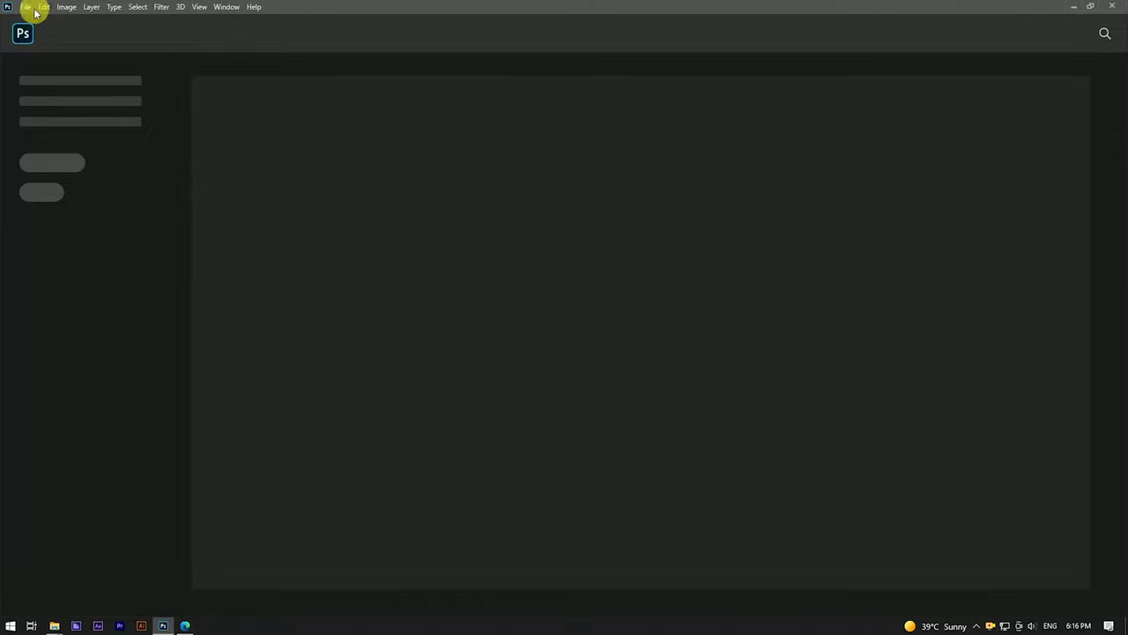
Create a new 1080 × 1080 px document at 300 ppi in RGB Color
click(35, 20)
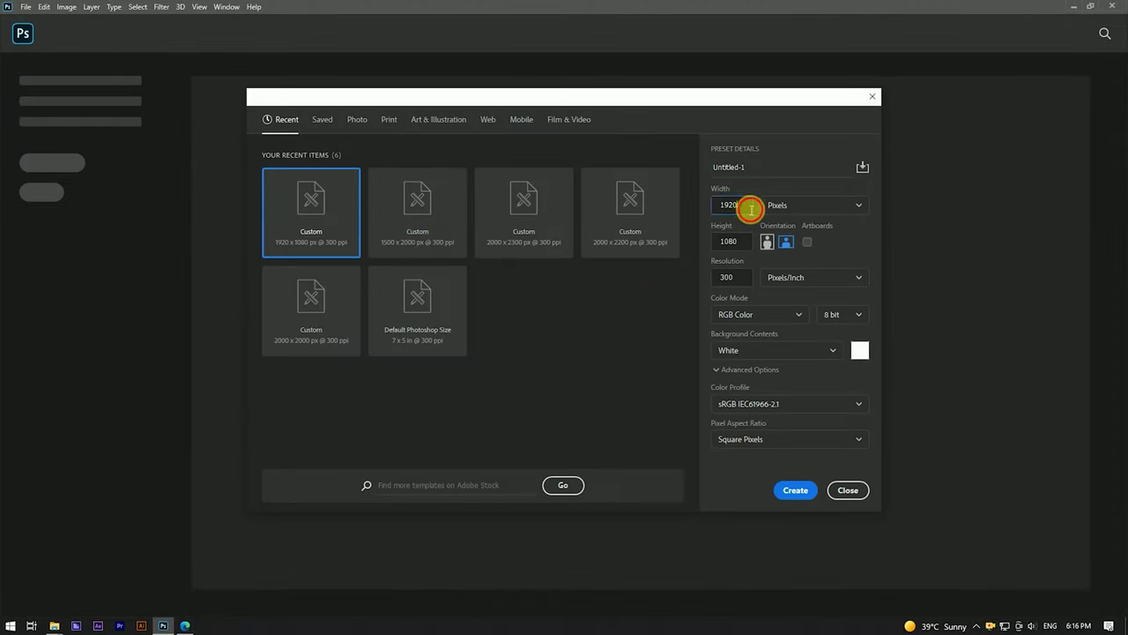
double_click(733, 211)
text(1080)
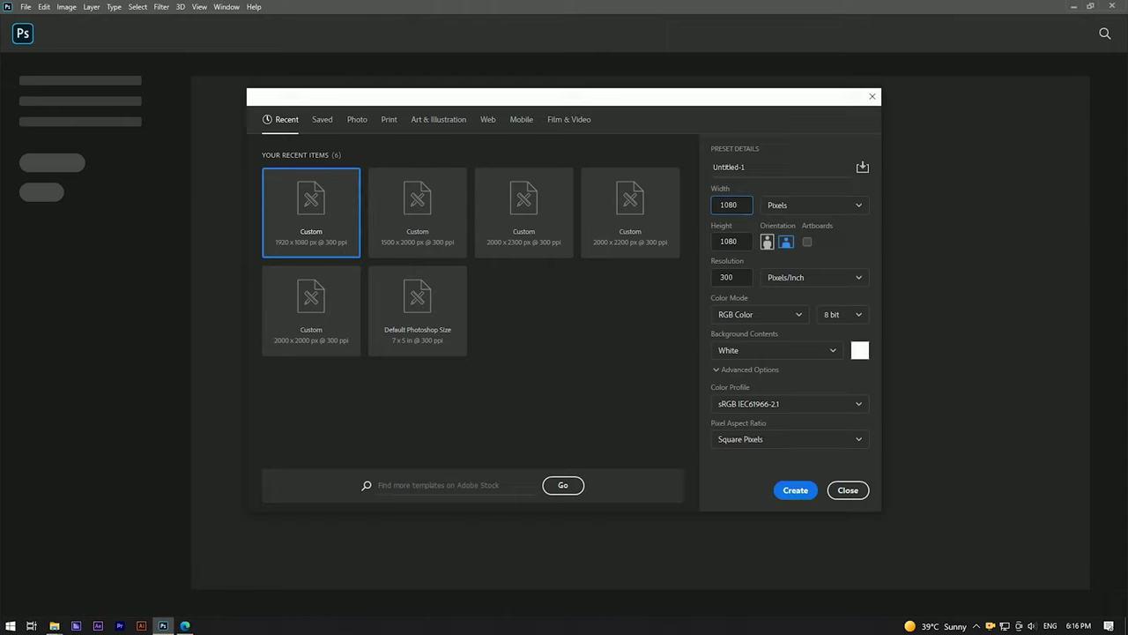
key(Tab)
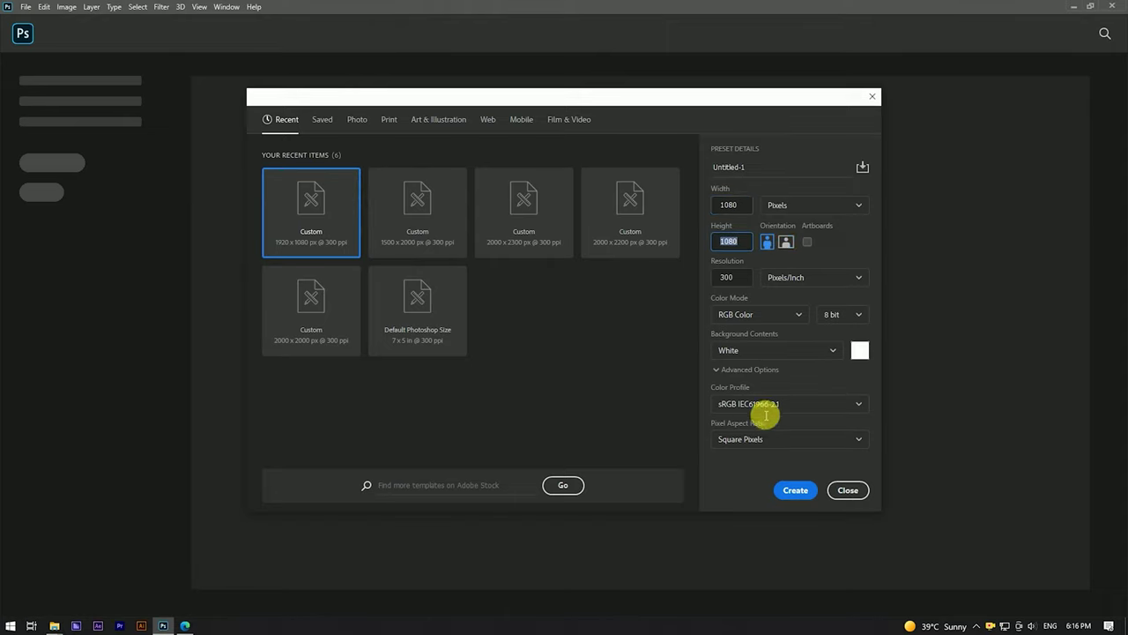
click(799, 315)
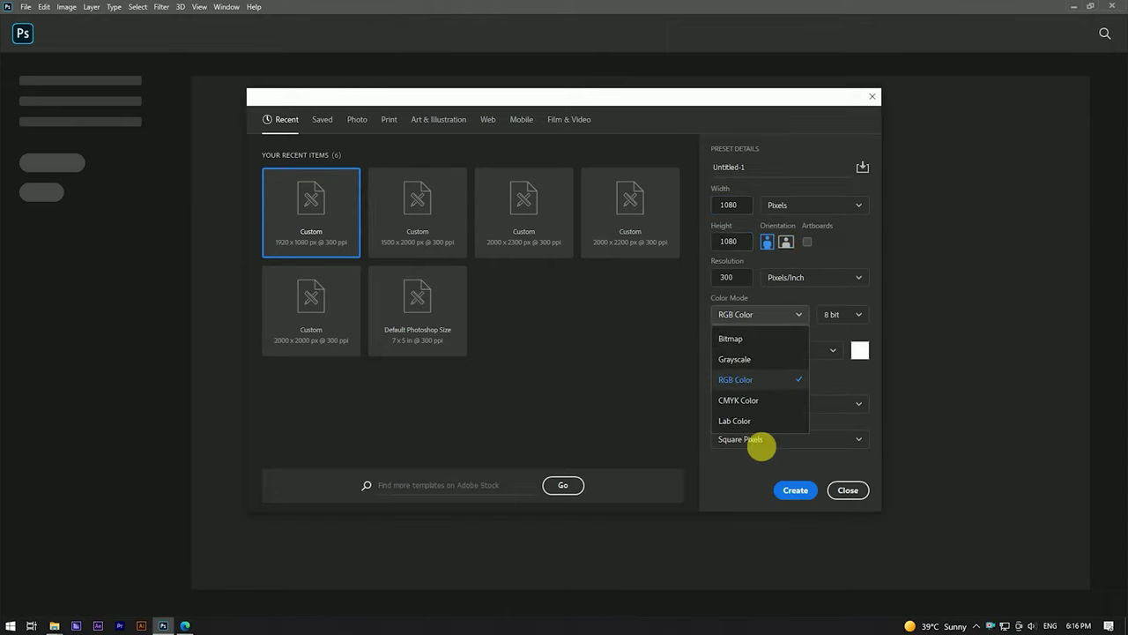
click(800, 490)
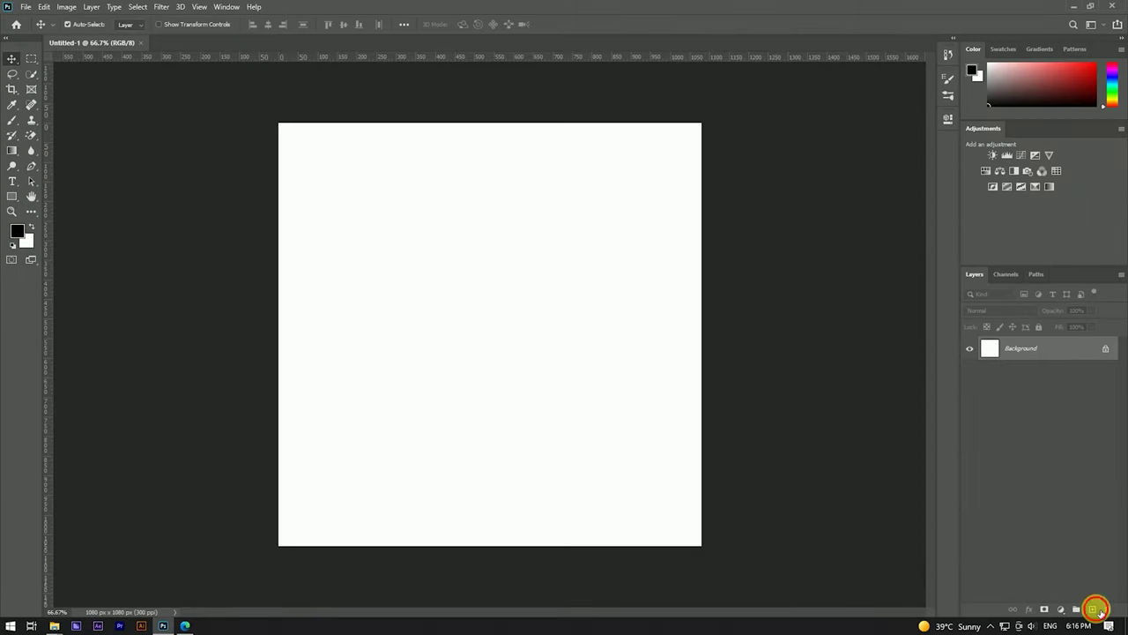
Add Layer 1 and fill the whole canvas with orange #fe9500
click(1092, 609)
click(18, 231)
drag(867, 327, 864, 328)
click(848, 195)
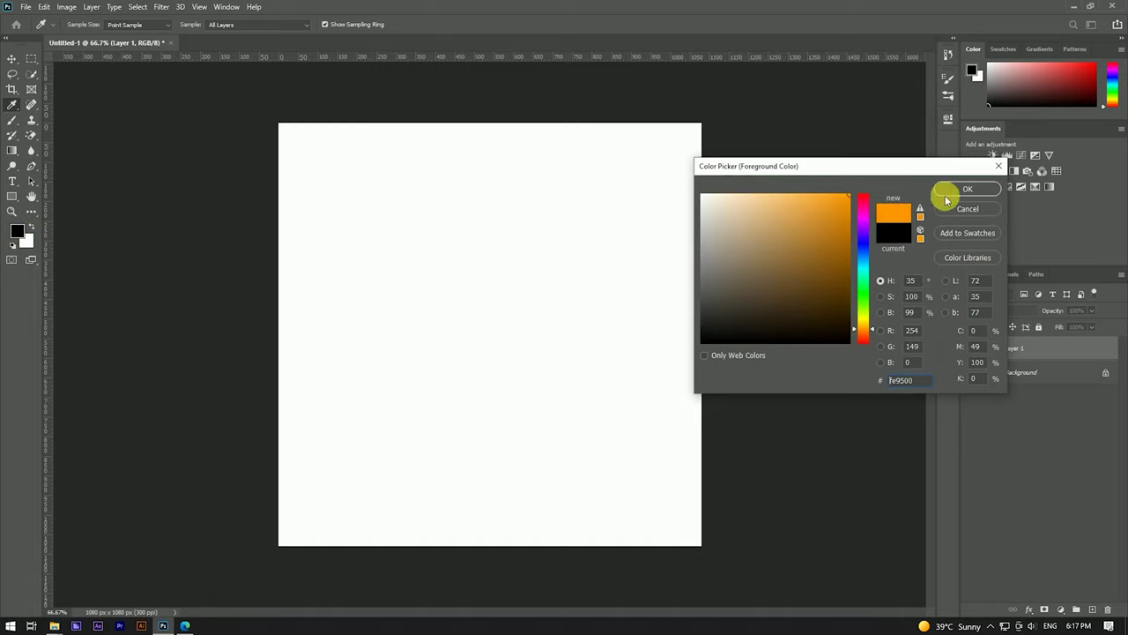
click(945, 195)
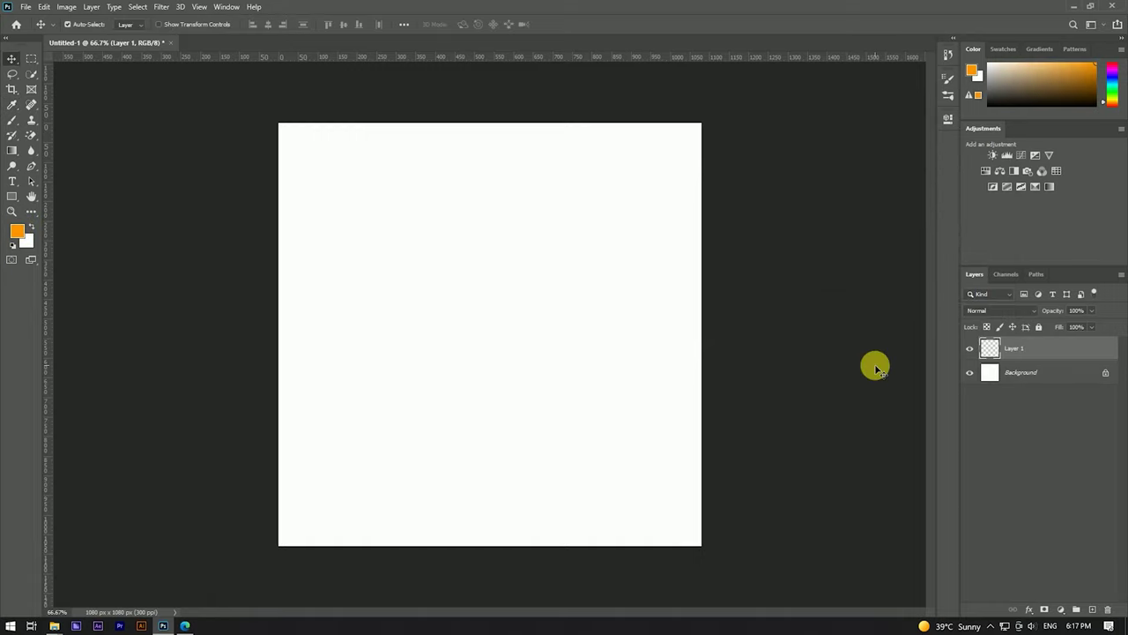
key(alt+BackSpace)
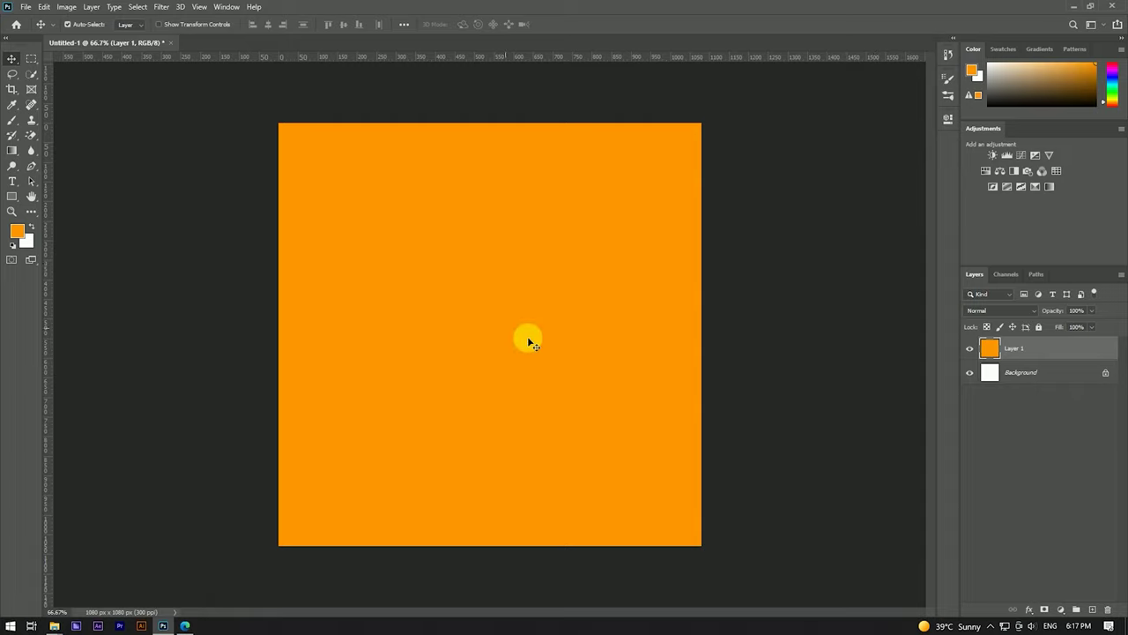
click(765, 277)
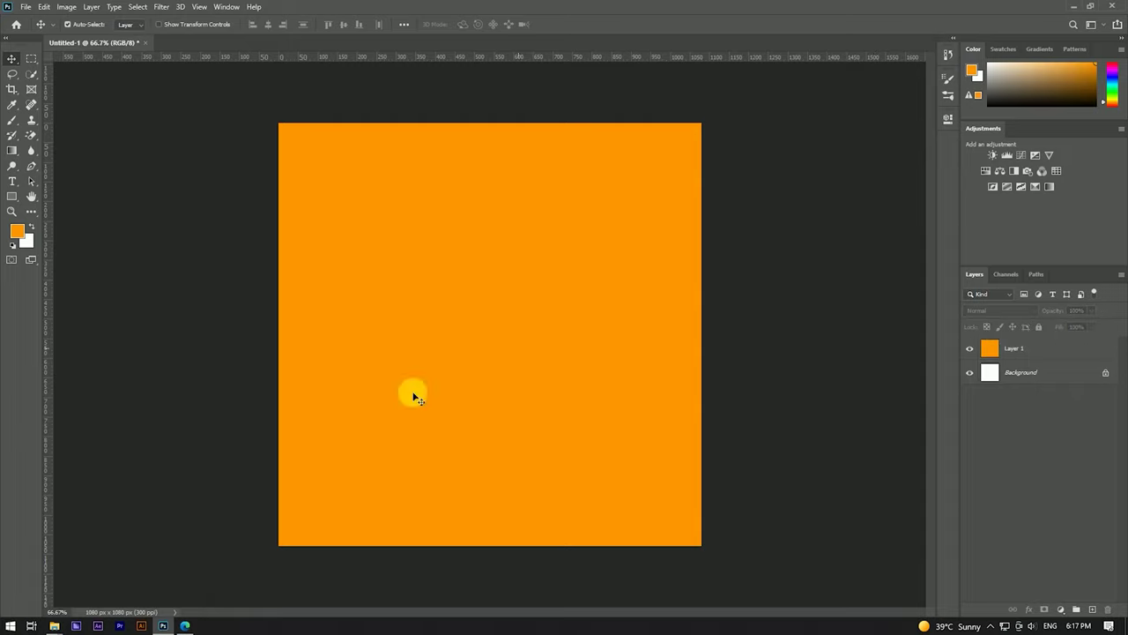
mouse_move(55, 626)
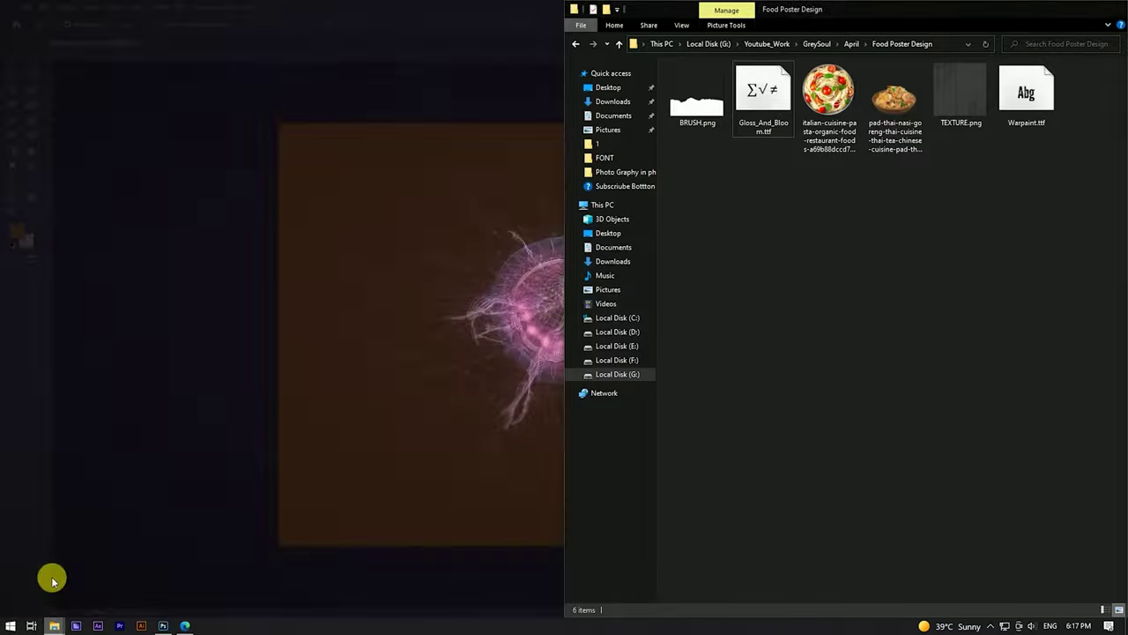
Place TEXTURE.png from the Food Poster Design folder onto the canvas
click(50, 577)
drag(958, 110, 441, 339)
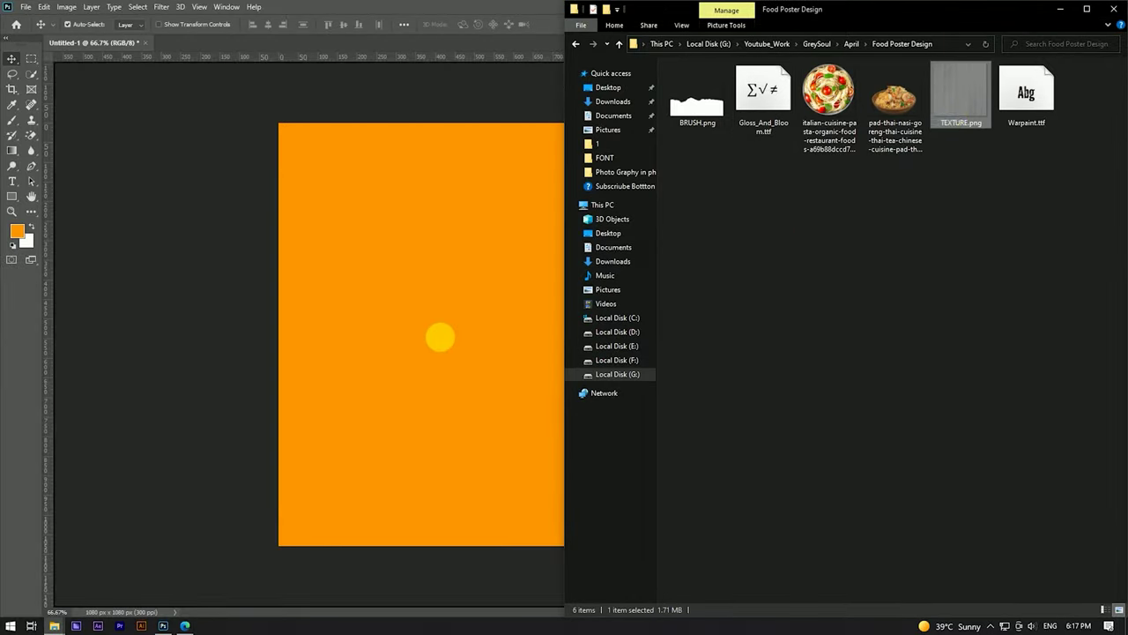
click(562, 24)
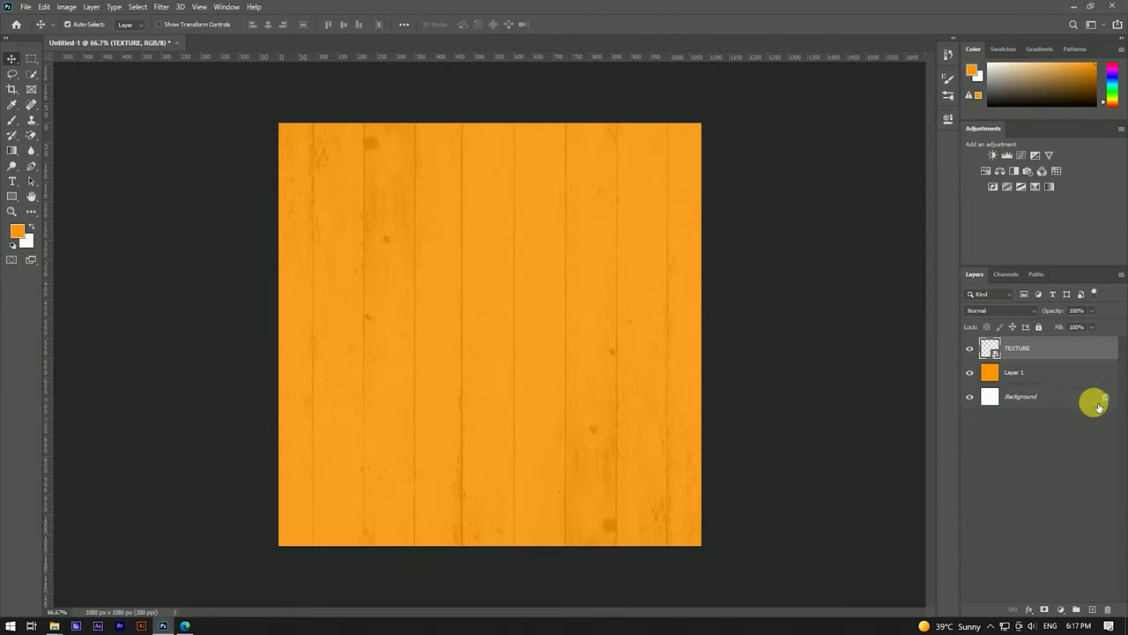
Set the texture layer to Multiply and rename Layer 1 to BG
click(999, 311)
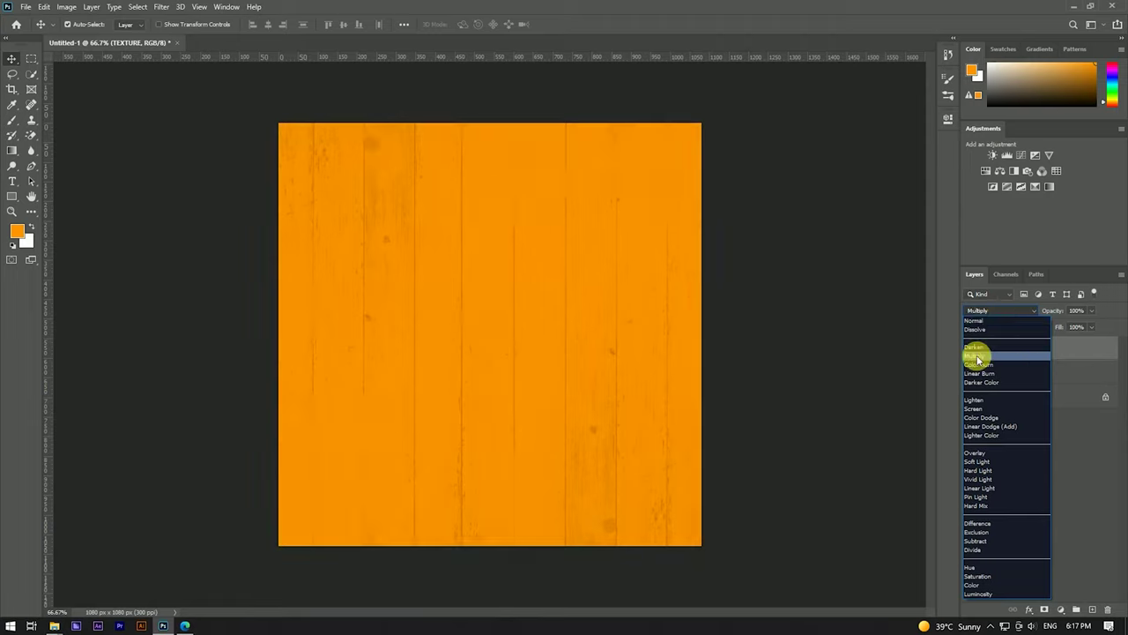
click(979, 356)
double_click(1020, 374)
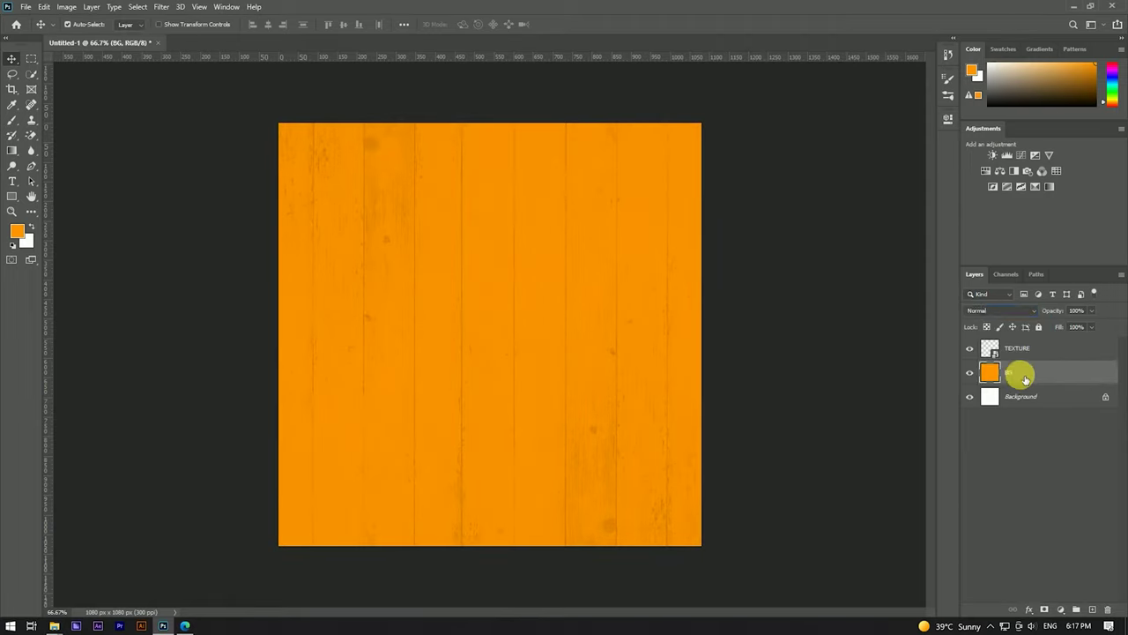
click(1056, 349)
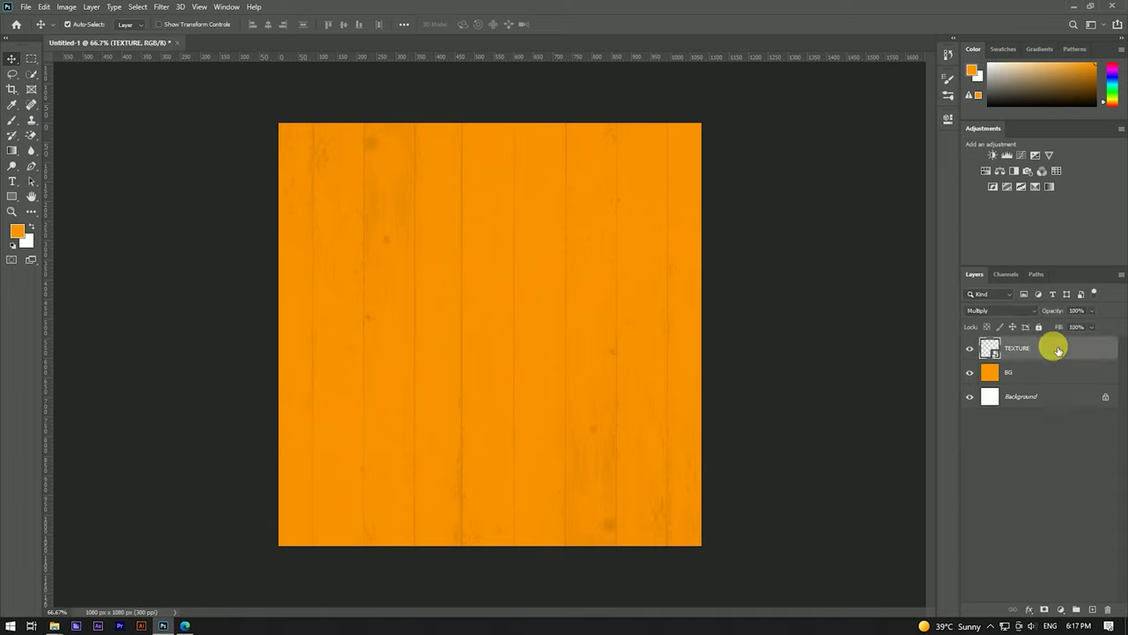
click(1016, 465)
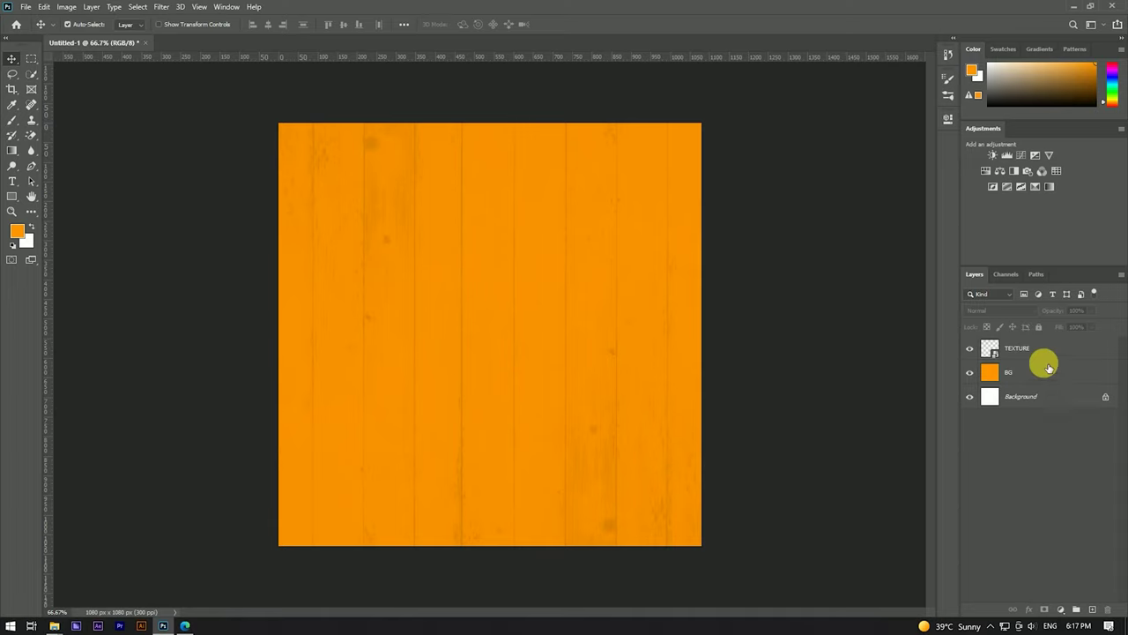
click(1050, 361)
click(1052, 425)
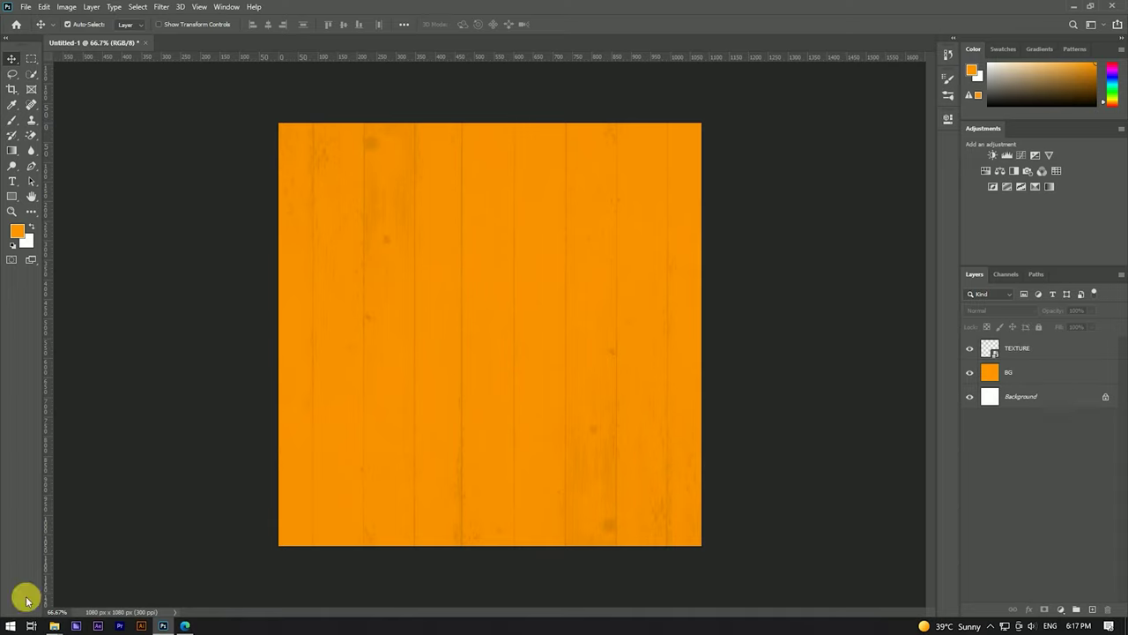
Place the torn-paper BRUSH.png image across the lower canvas
click(100, 546)
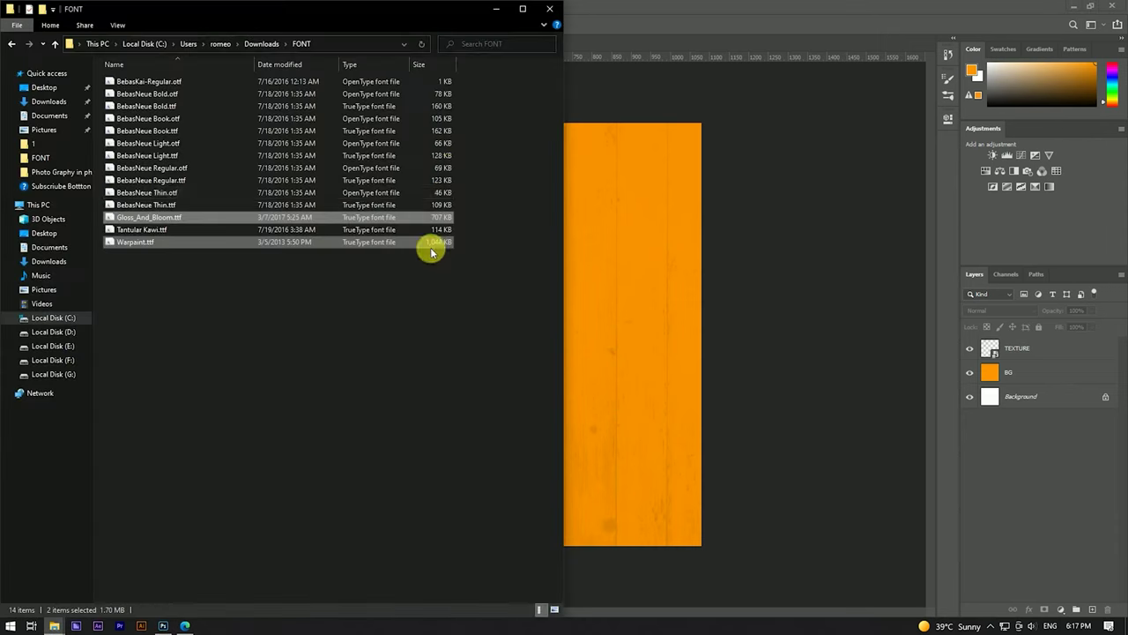
click(548, 10)
click(54, 625)
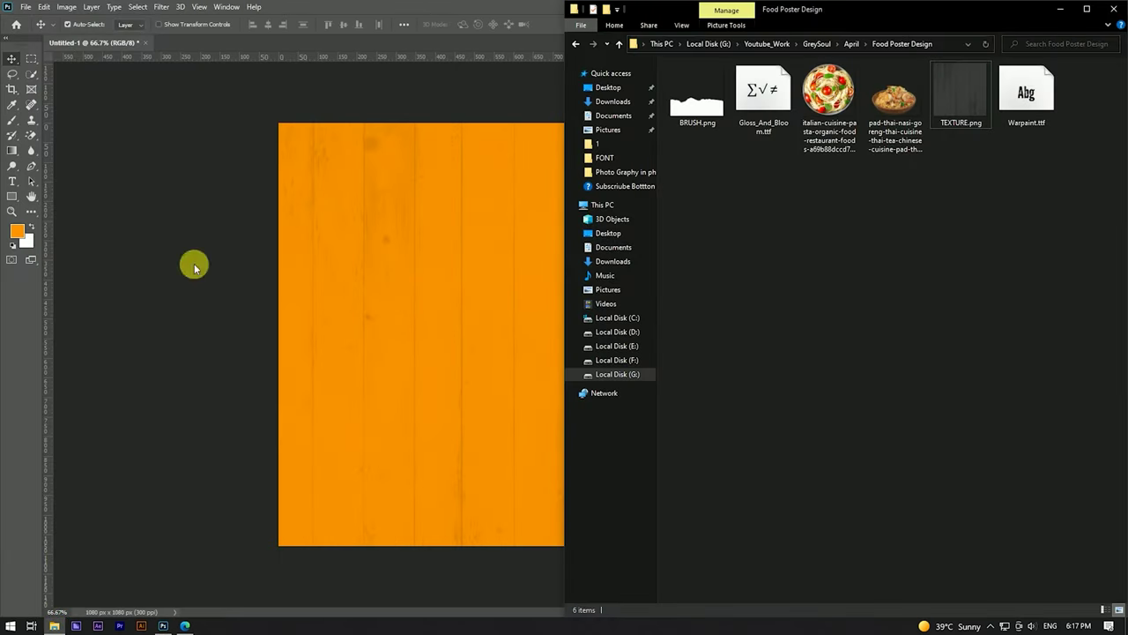
drag(696, 105, 485, 332)
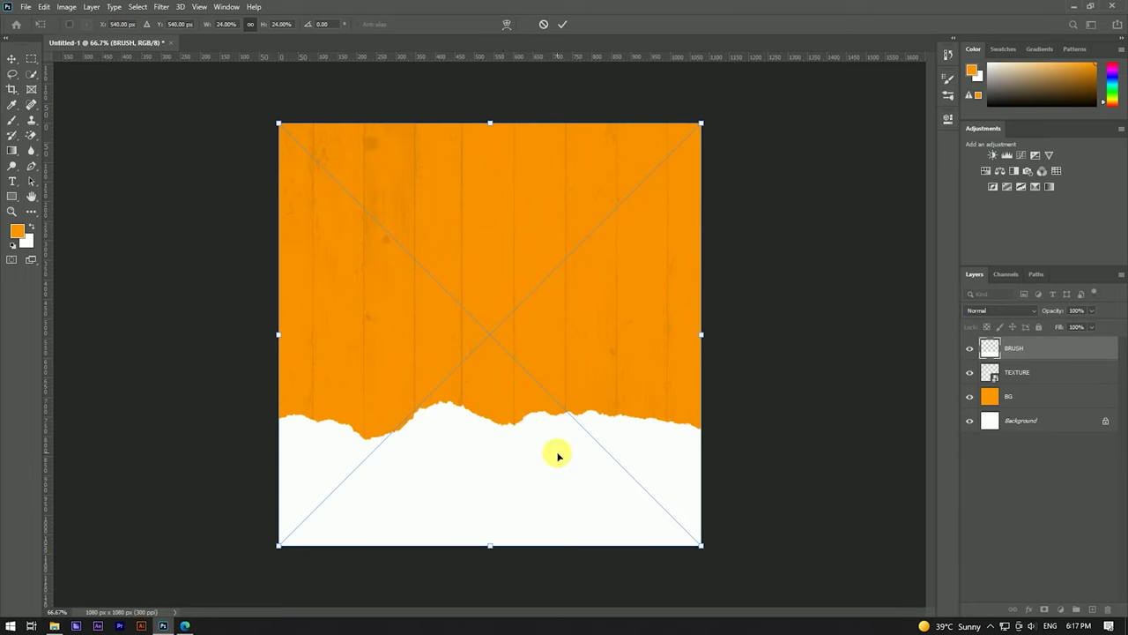
click(562, 24)
scroll(529, 451, up, 3)
scroll(552, 270, down, 3)
scroll(490, 477, up, 2)
scroll(489, 401, down, 3)
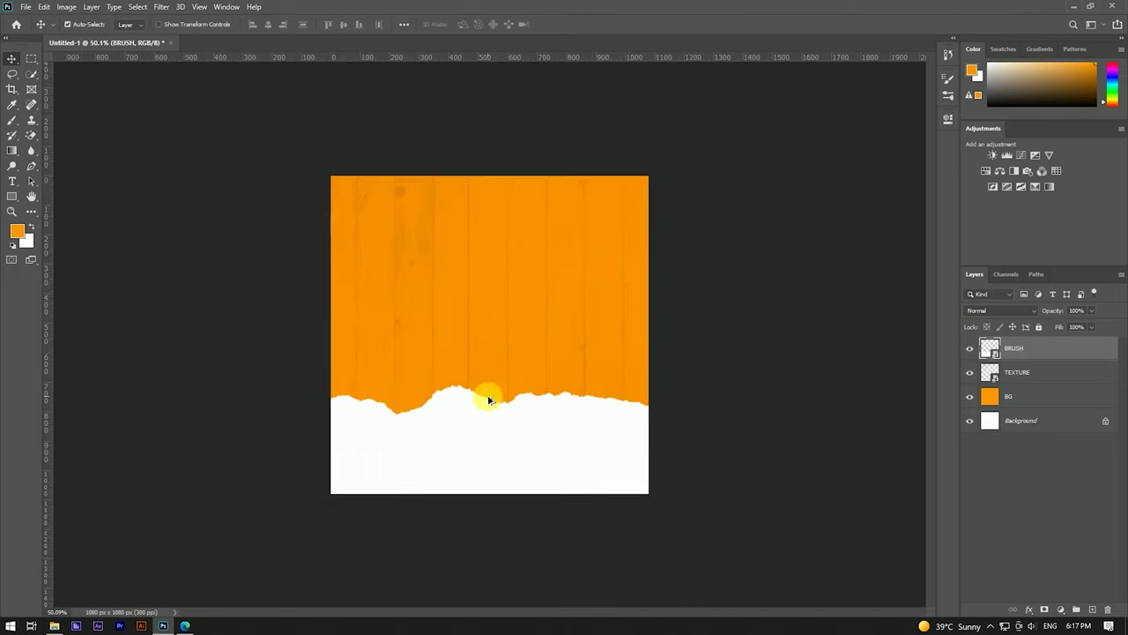
Place the pad thai bowl image, shrink it and lower it onto the tear
click(54, 625)
mouse_move(833, 102)
mouse_down()
mouse_move(539, 363)
mouse_move(536, 392)
mouse_up()
drag(650, 365, 546, 396)
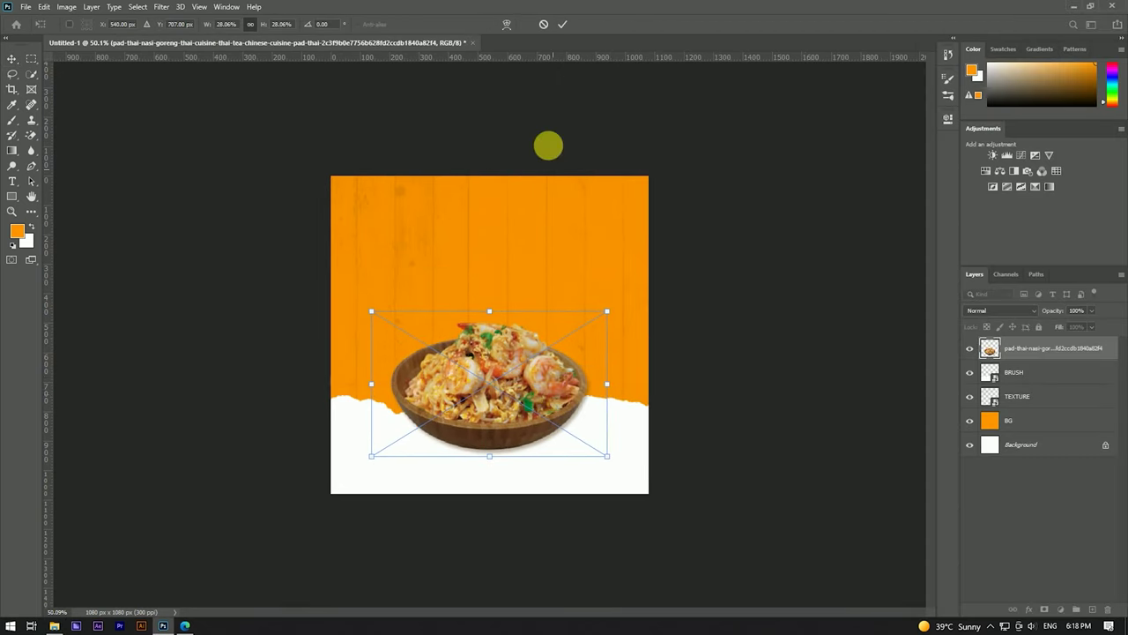
click(562, 24)
key(ctrl+plus)
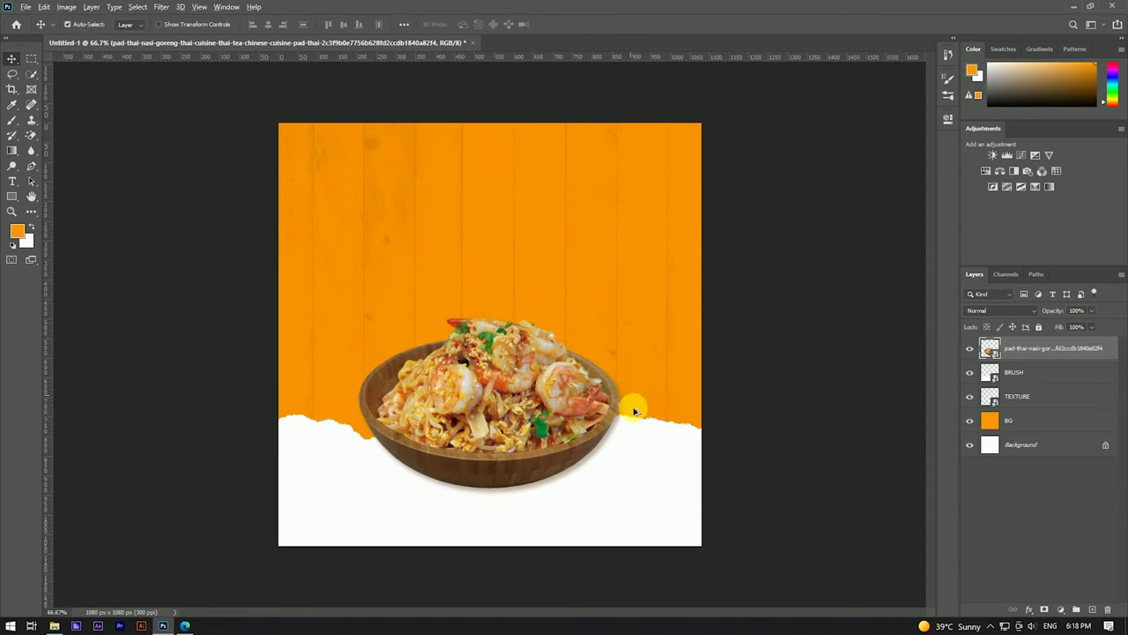
key(ctrl+plus)
key(ctrl+0)
click(1056, 422)
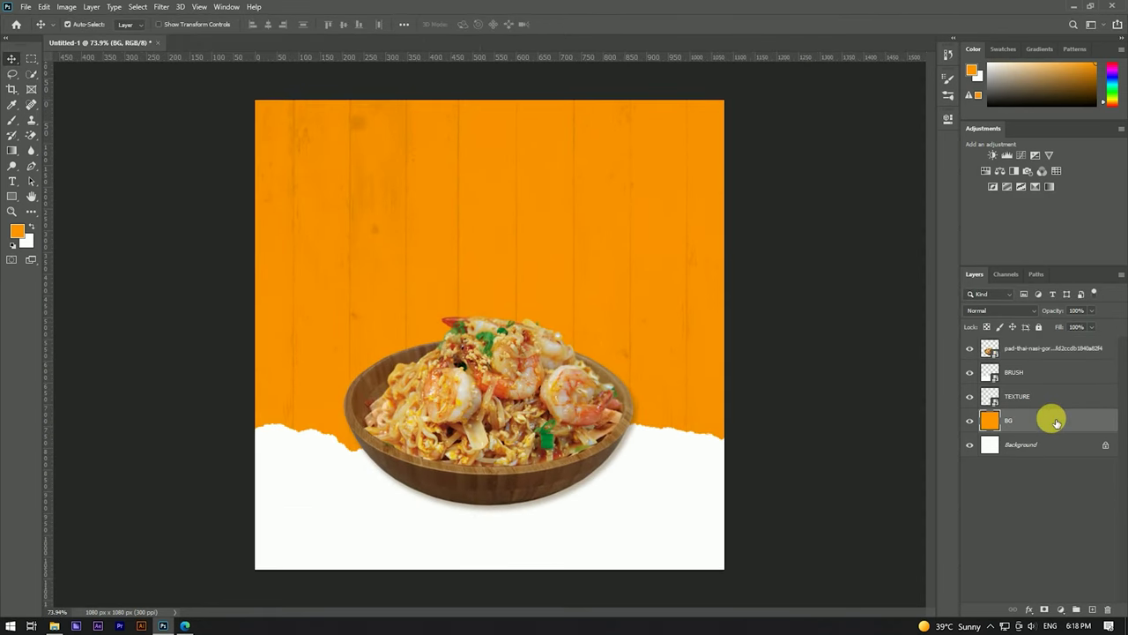
click(17, 231)
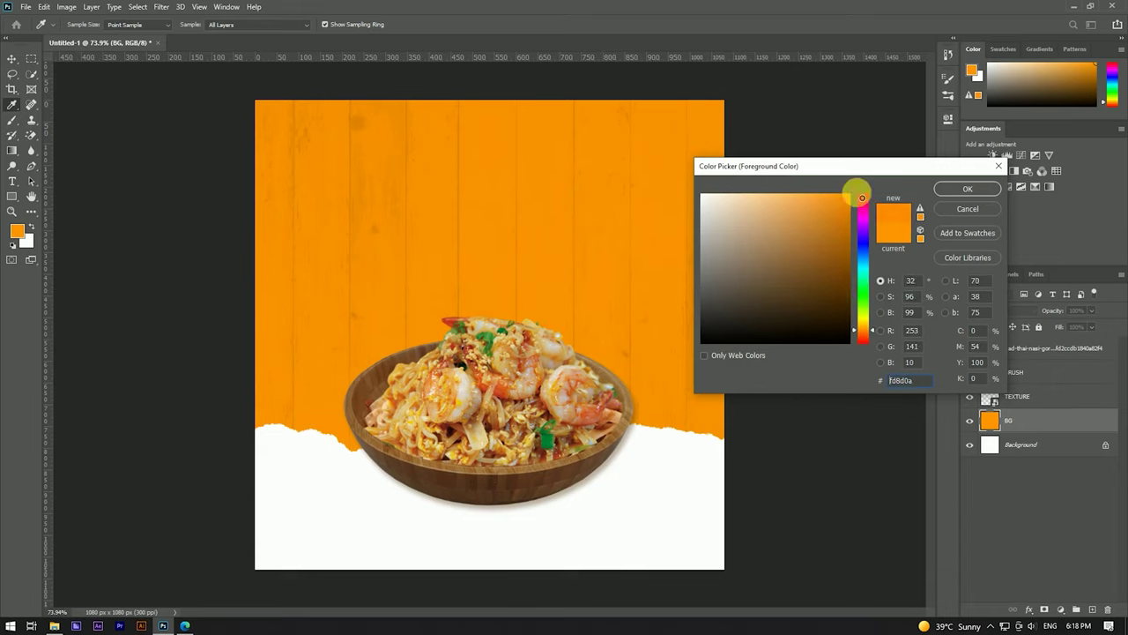
click(967, 189)
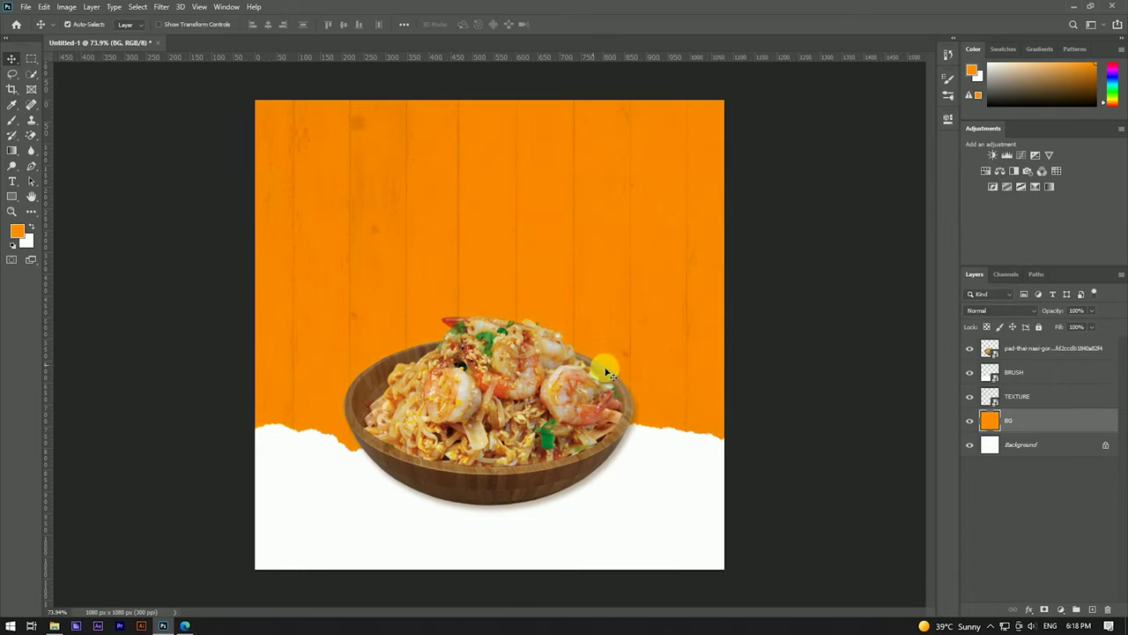
click(1022, 348)
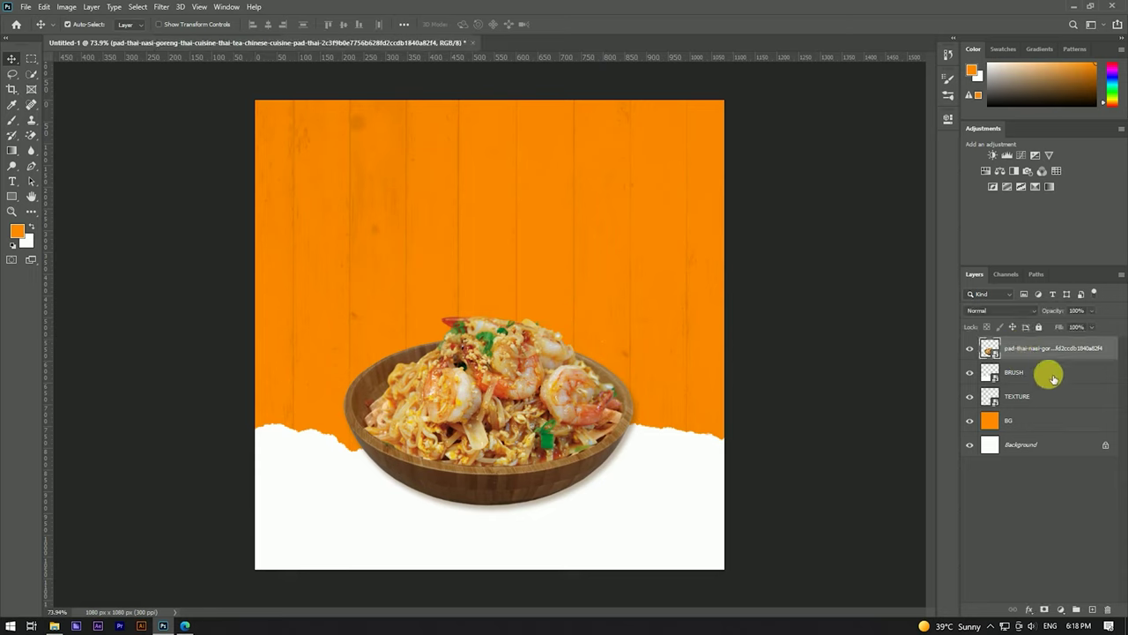
click(1041, 370)
Add a new Shadow layer and set up a large soft brush
click(1094, 609)
double_click(1018, 373)
text(Shadow)
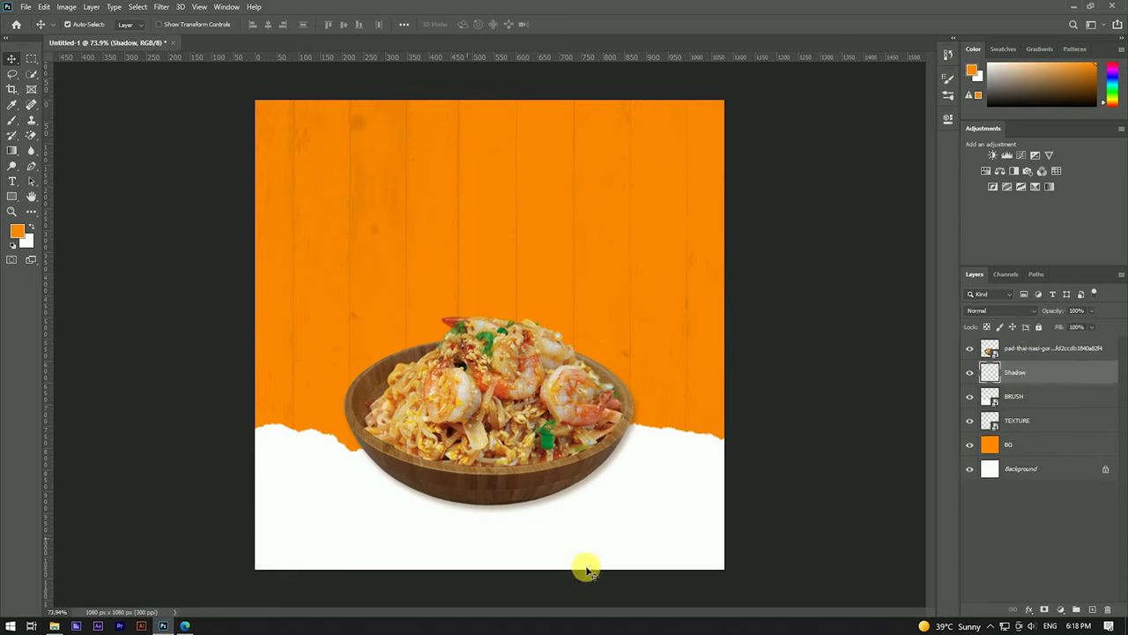
click(12, 119)
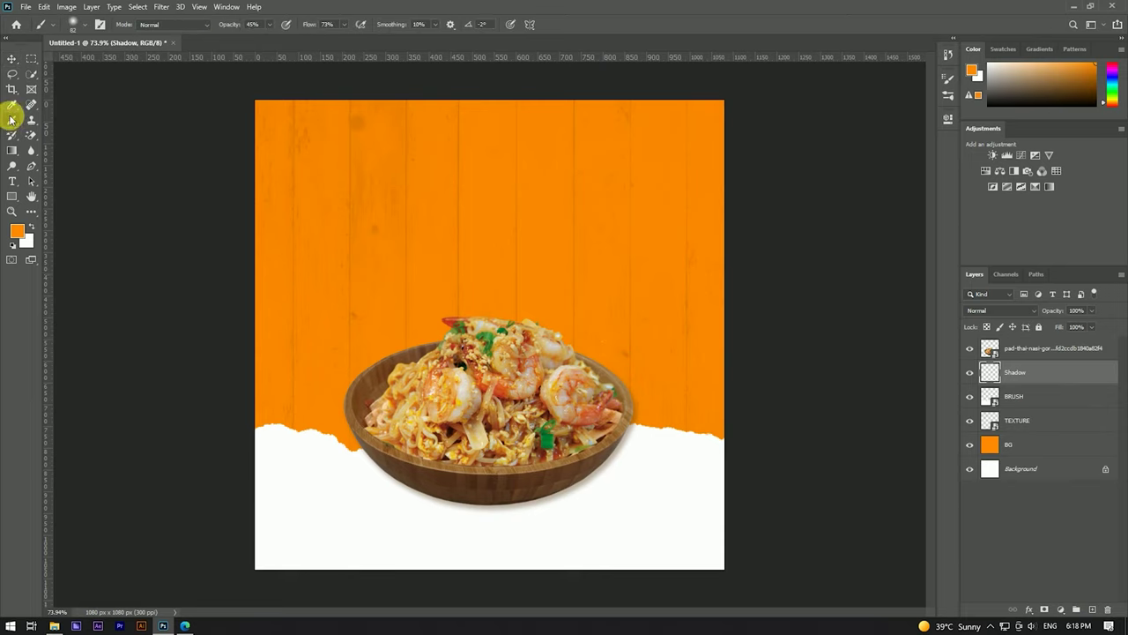
click(75, 25)
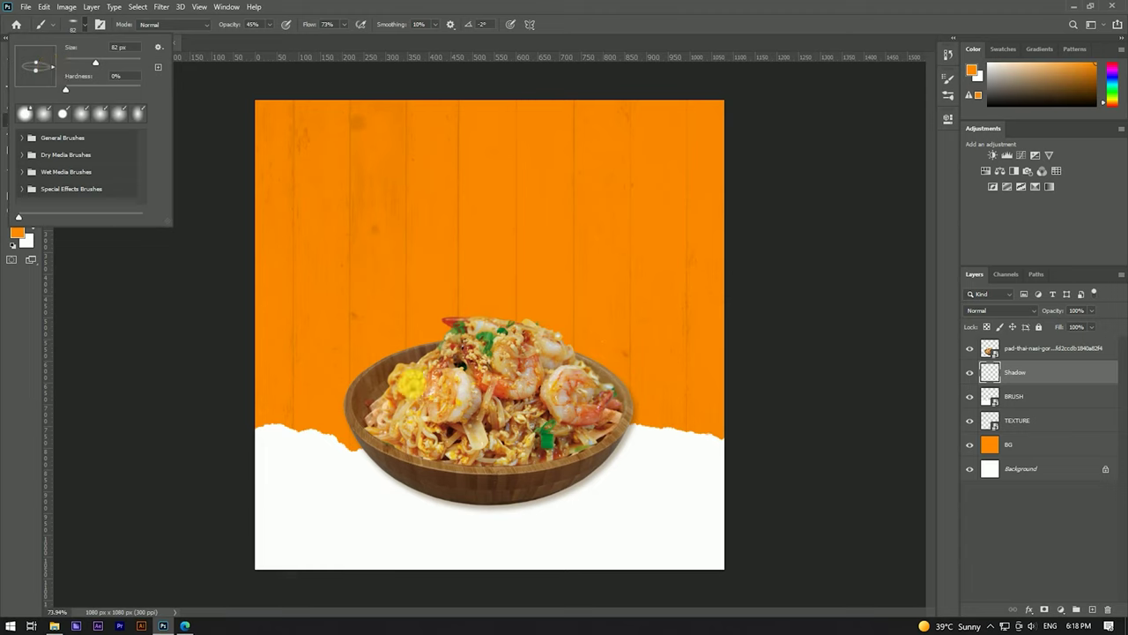
click(478, 504)
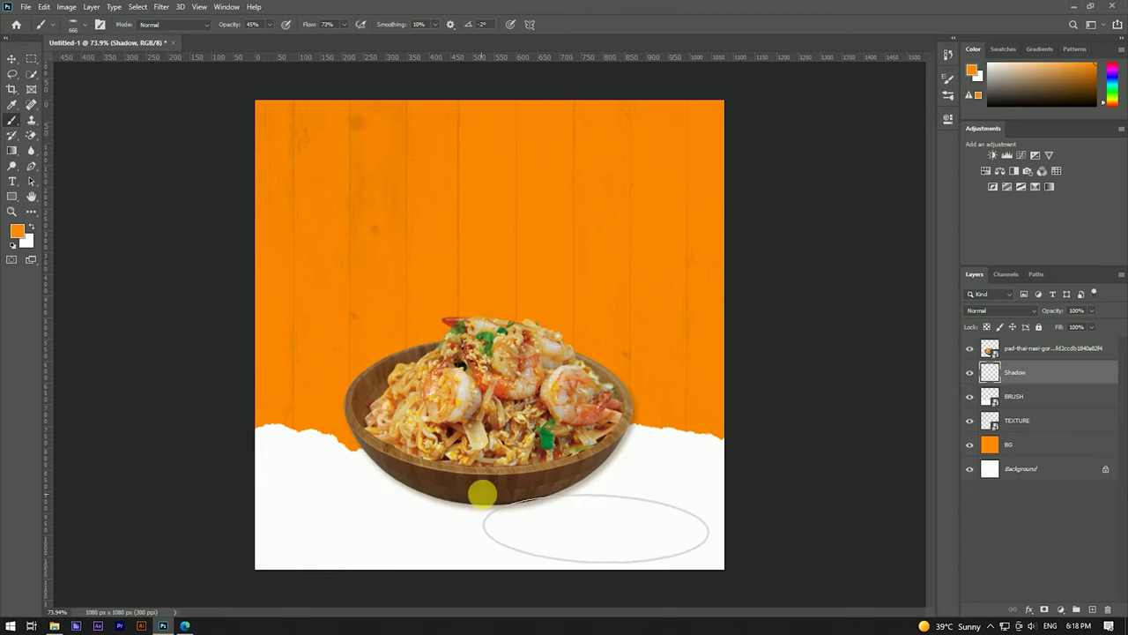
click(74, 23)
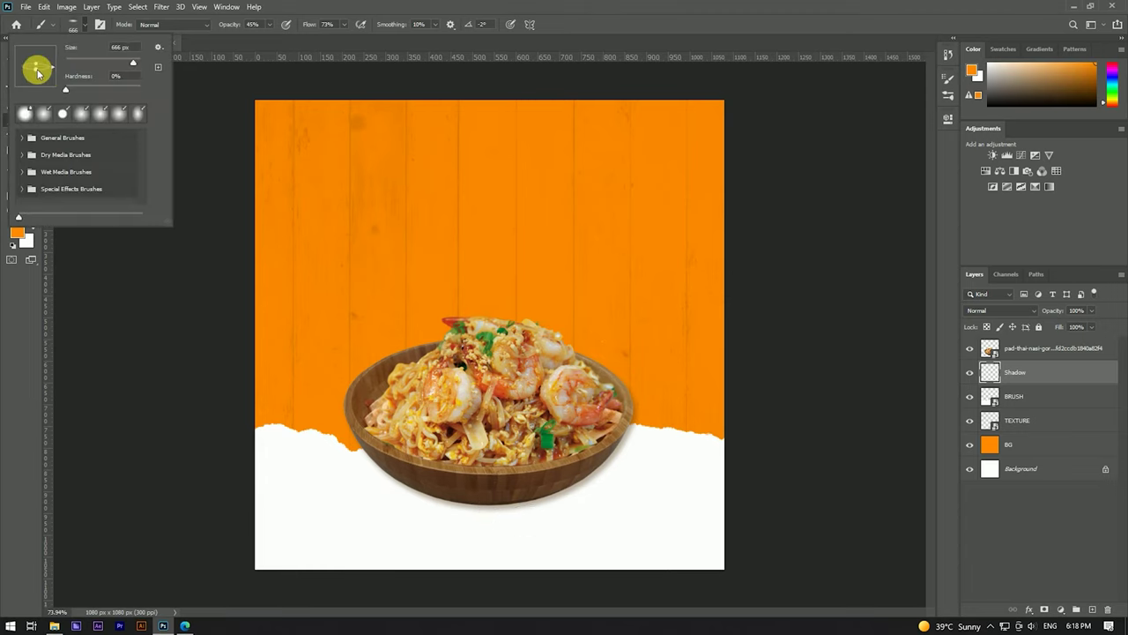
Paint a soft black shadow beneath the pad thai bowl
click(483, 491)
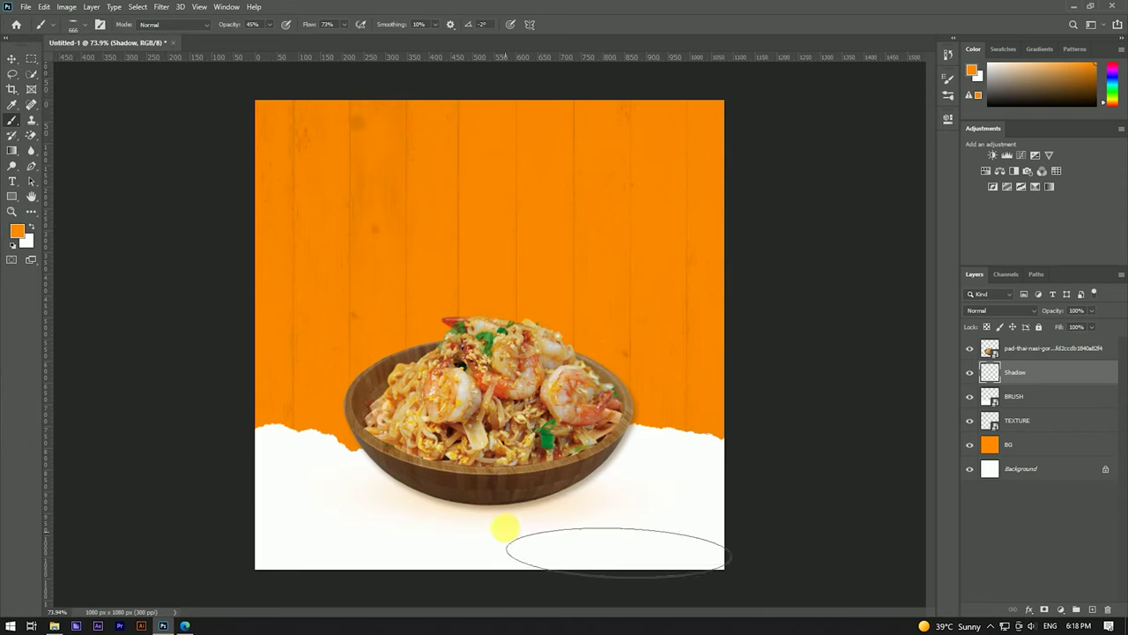
click(17, 231)
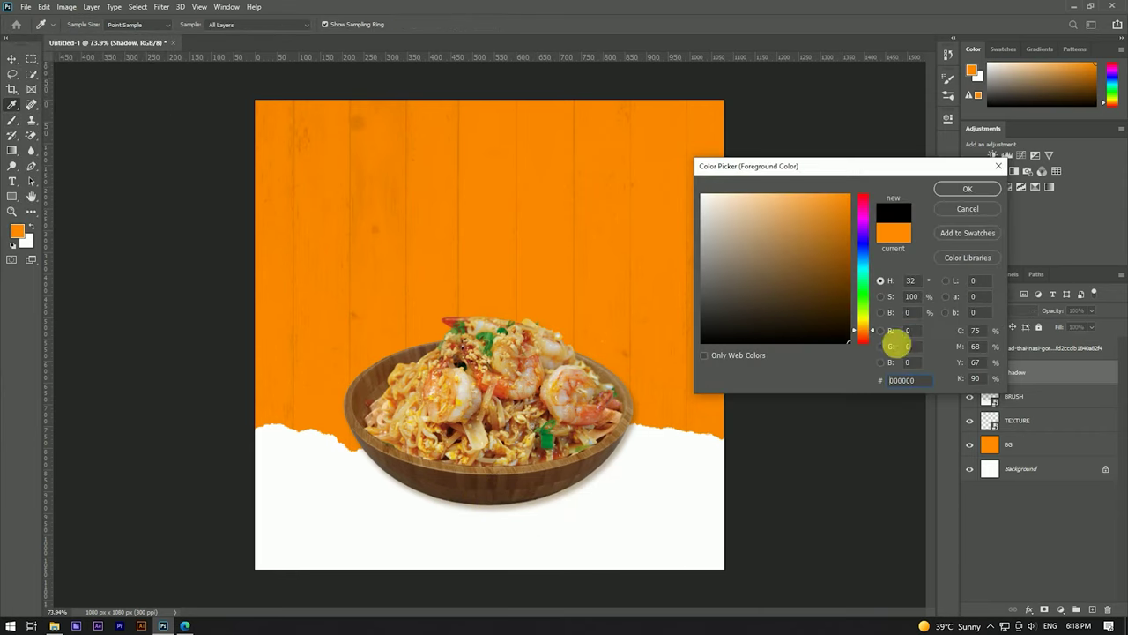
click(967, 189)
click(486, 498)
click(486, 498)
click(496, 492)
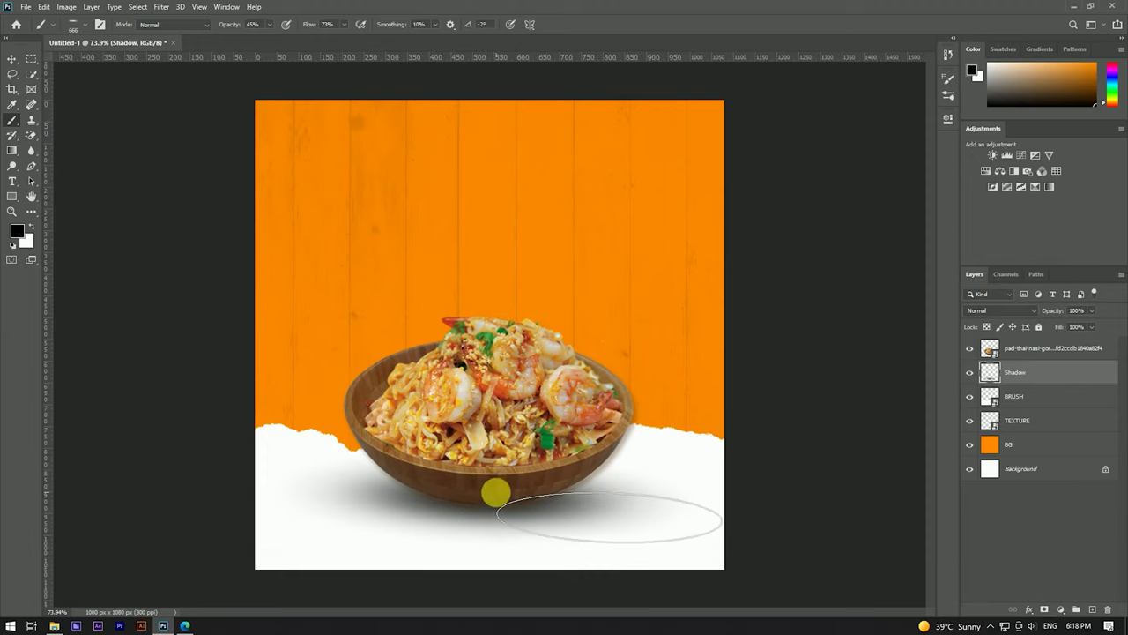
click(511, 489)
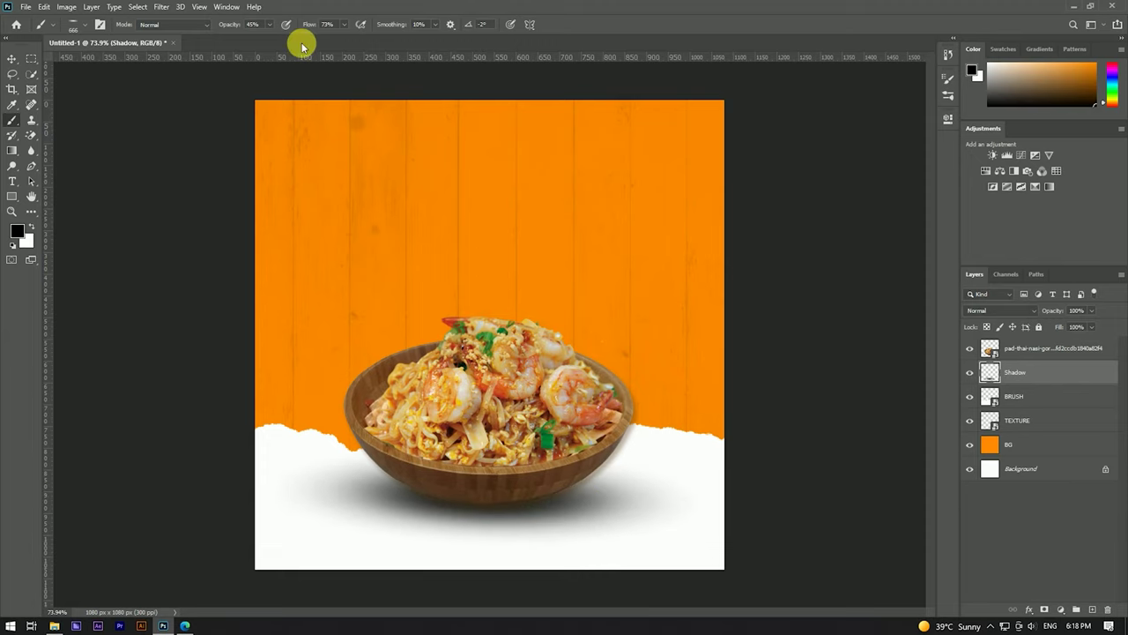
Resize the brush to about 639 px and paint more shadow under the bowl
scroll(548, 265, down, 10)
scroll(547, 312, up, 10)
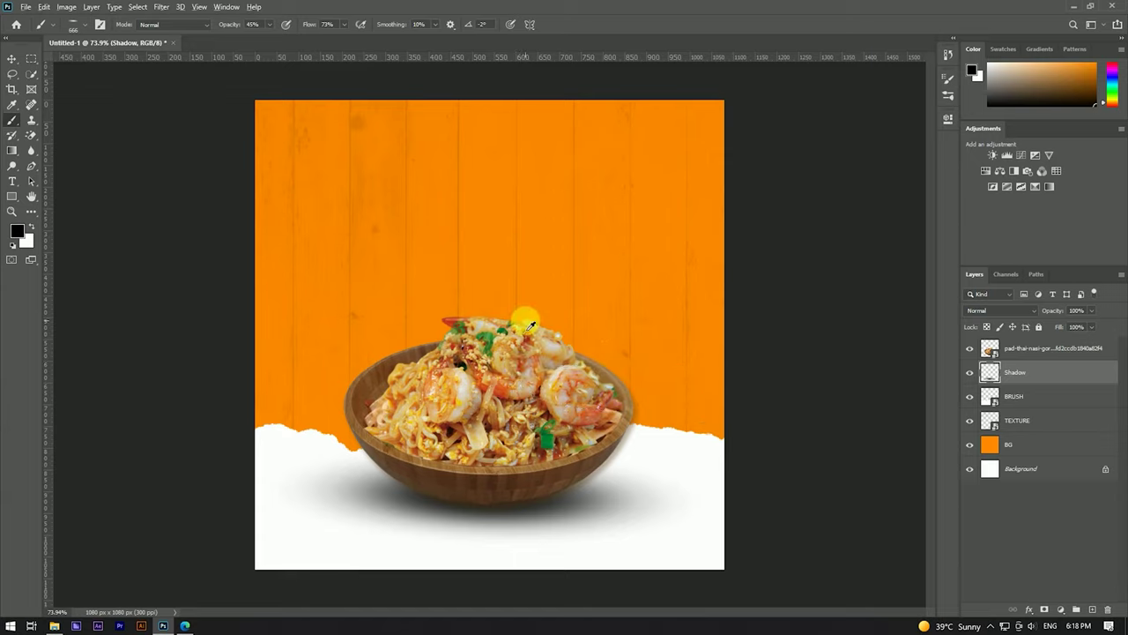
scroll(526, 320, down, 1)
drag(479, 493, 465, 573)
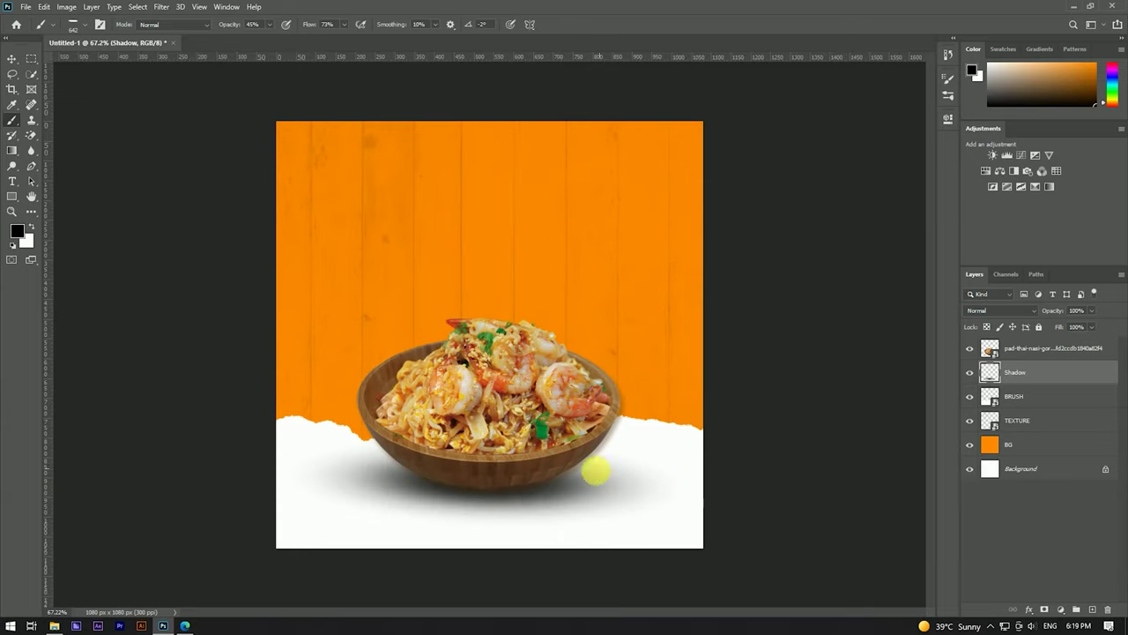
drag(523, 484, 522, 467)
click(494, 483)
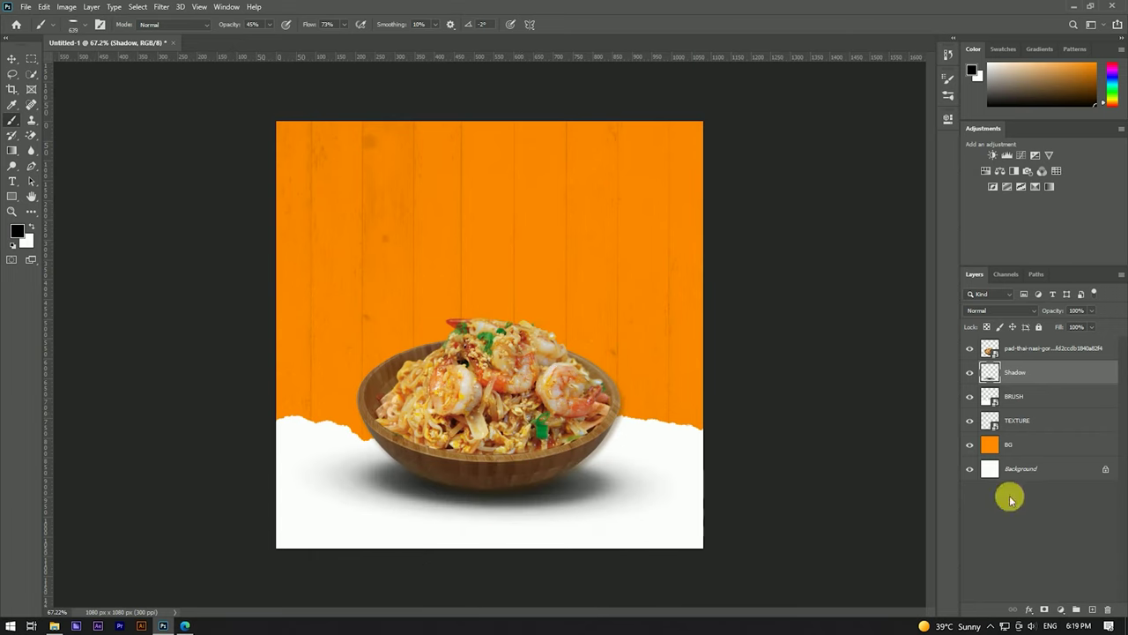
scroll(646, 293, down, 3)
scroll(646, 293, down, 2)
scroll(644, 292, up, 4)
scroll(546, 386, up, 1)
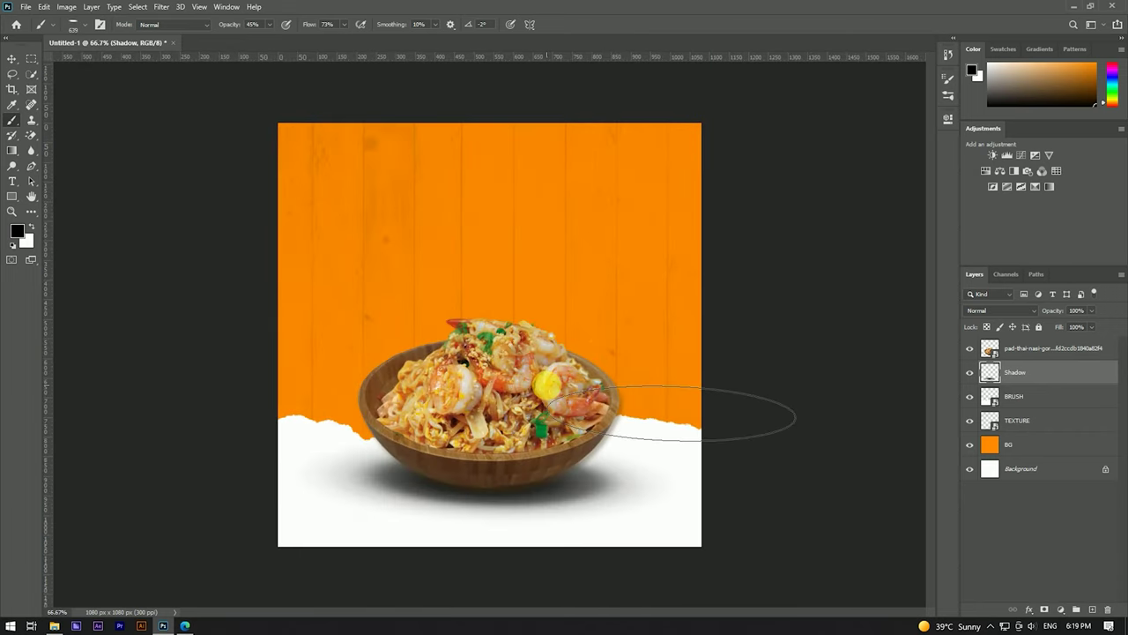
Flatten the shadow and move it up closer beneath the bowl
key(v)
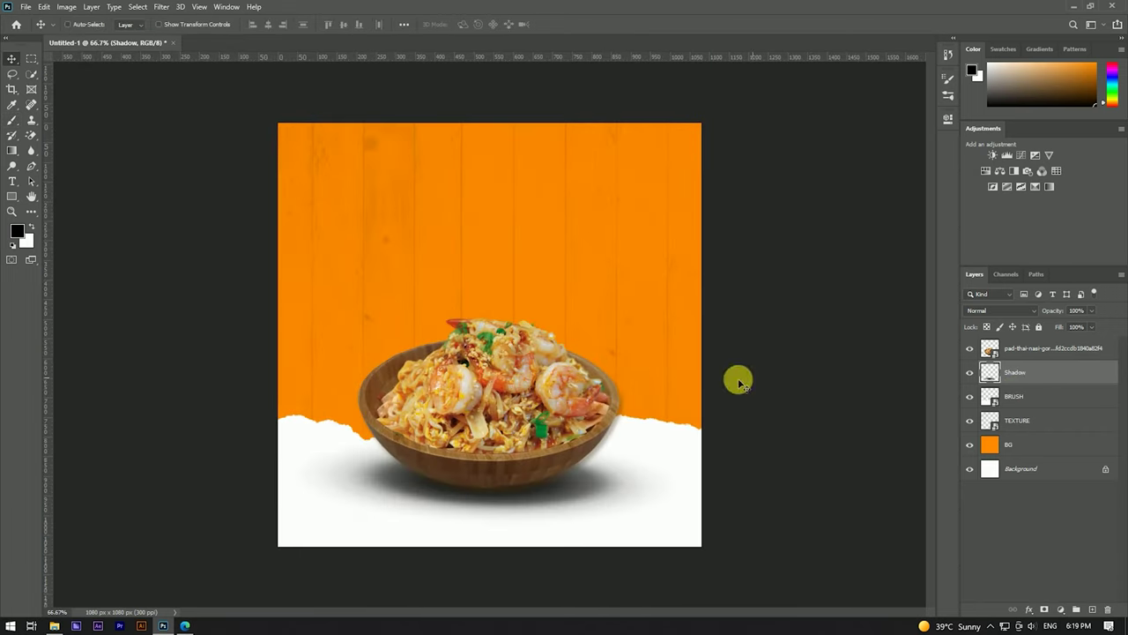
key(ctrl+t)
drag(491, 438, 491, 474)
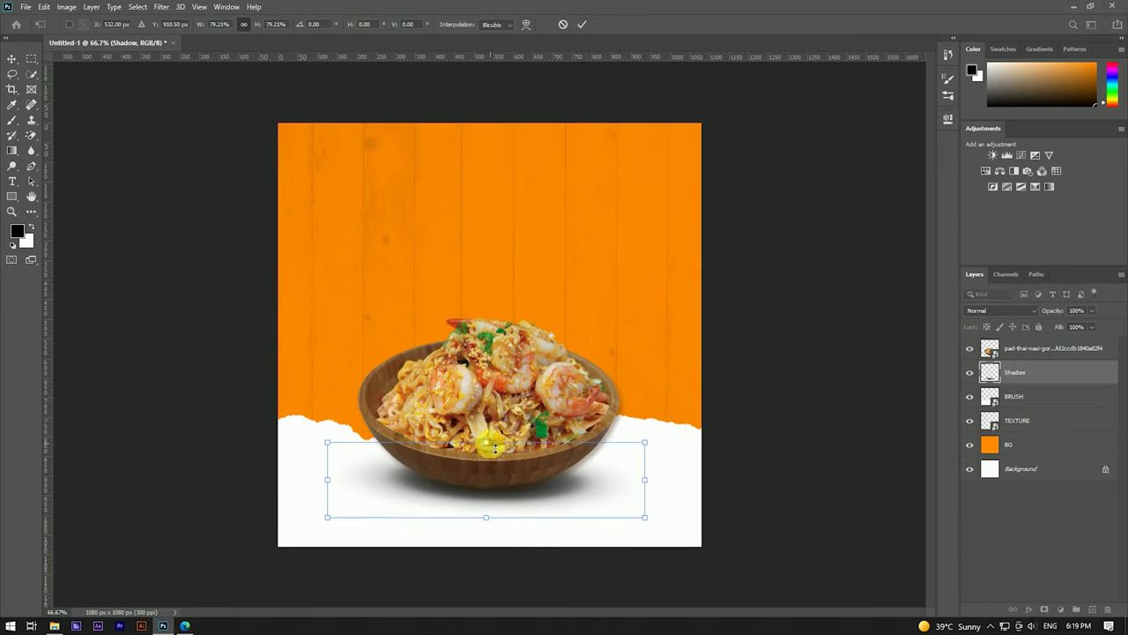
drag(536, 499, 532, 495)
click(582, 24)
Rename the pad thai food layer to Image
scroll(645, 353, down, 3)
scroll(571, 367, up, 4)
click(517, 391)
scroll(544, 238, down, 2)
scroll(544, 238, down, 2)
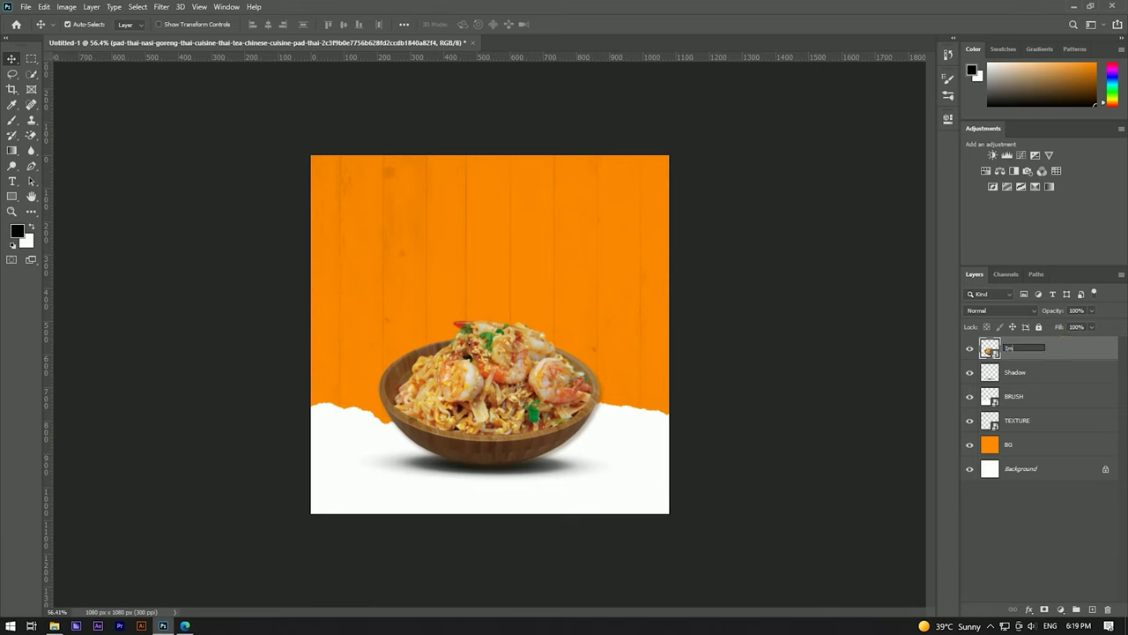
text(age)
click(1071, 355)
click(1040, 371)
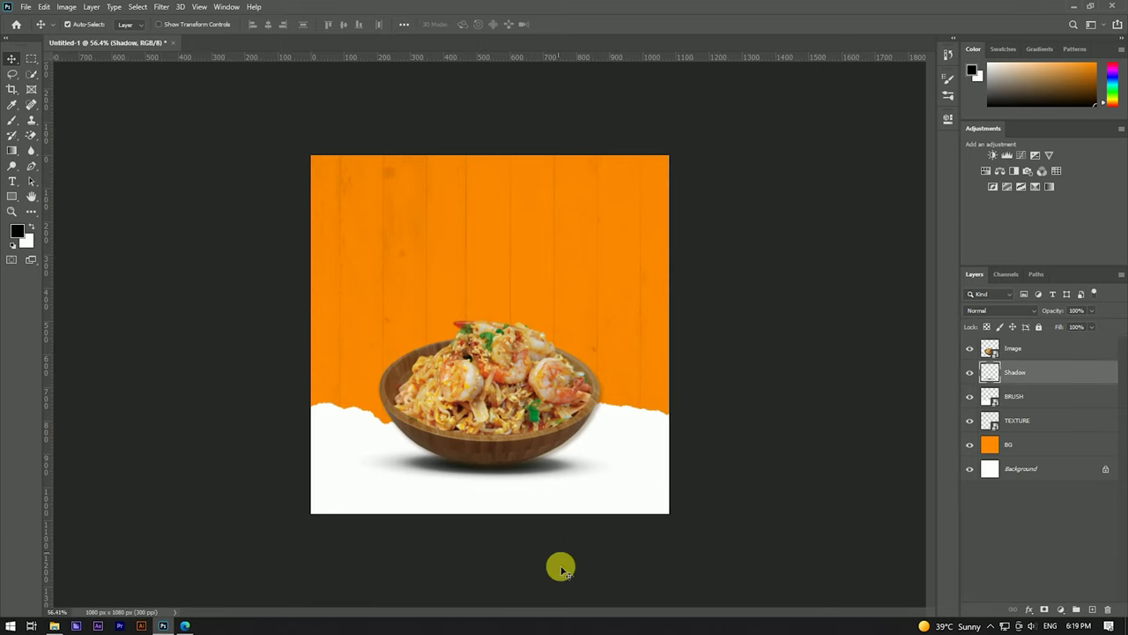
click(561, 568)
scroll(484, 264, up, 3)
scroll(489, 275, up, 1)
scroll(444, 111, down, 1)
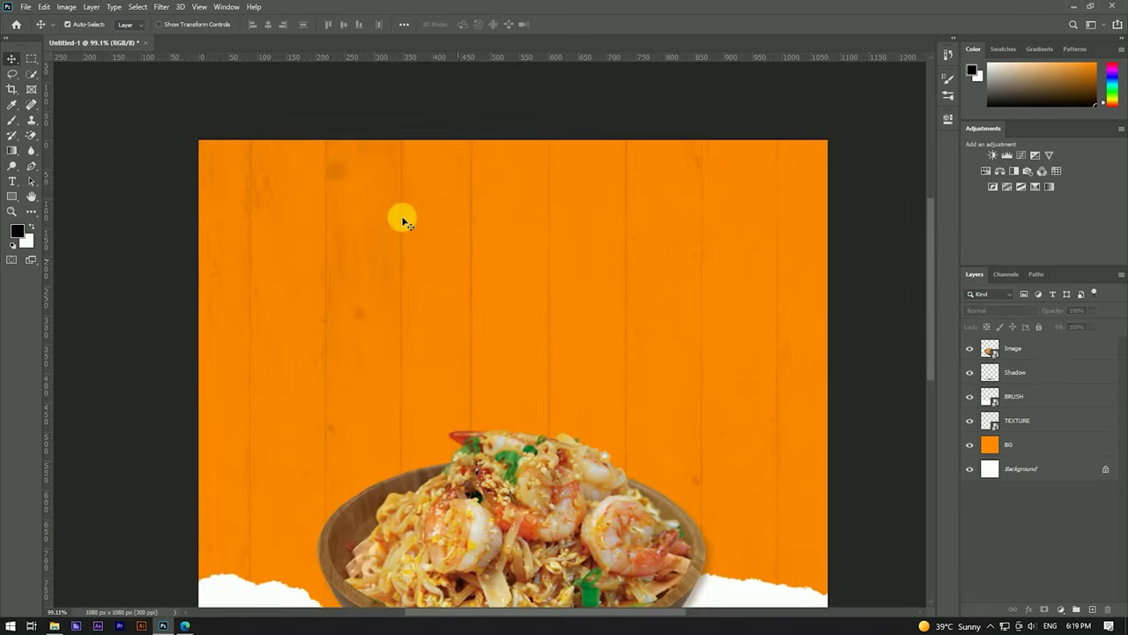
Type a white WEEKEND SPECIAL headline near the top of the poster
key(t)
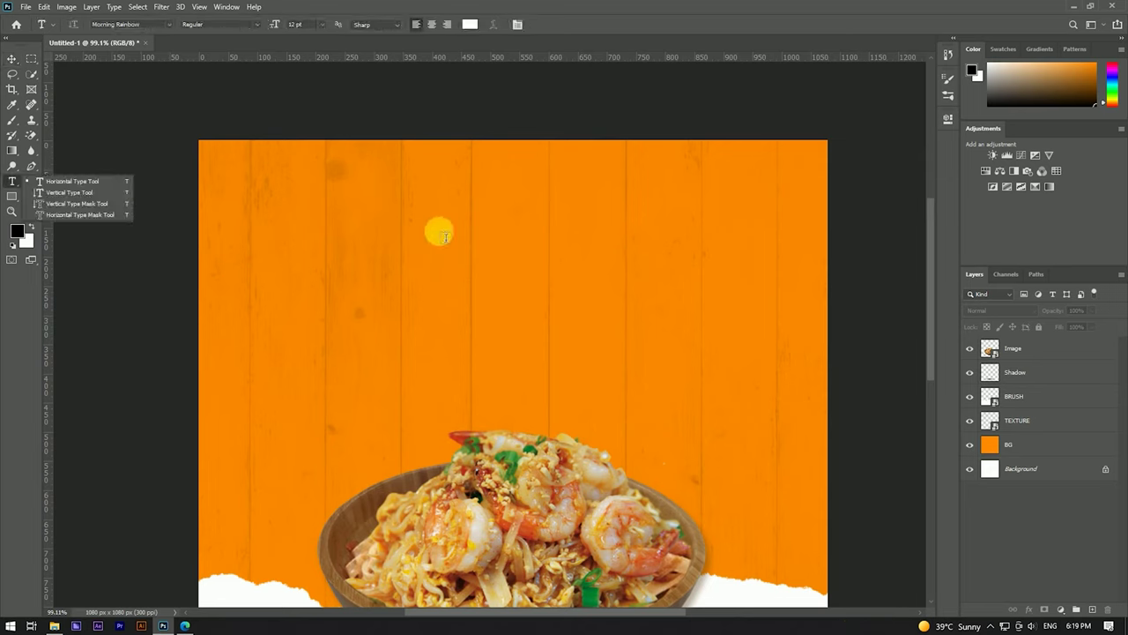
click(427, 228)
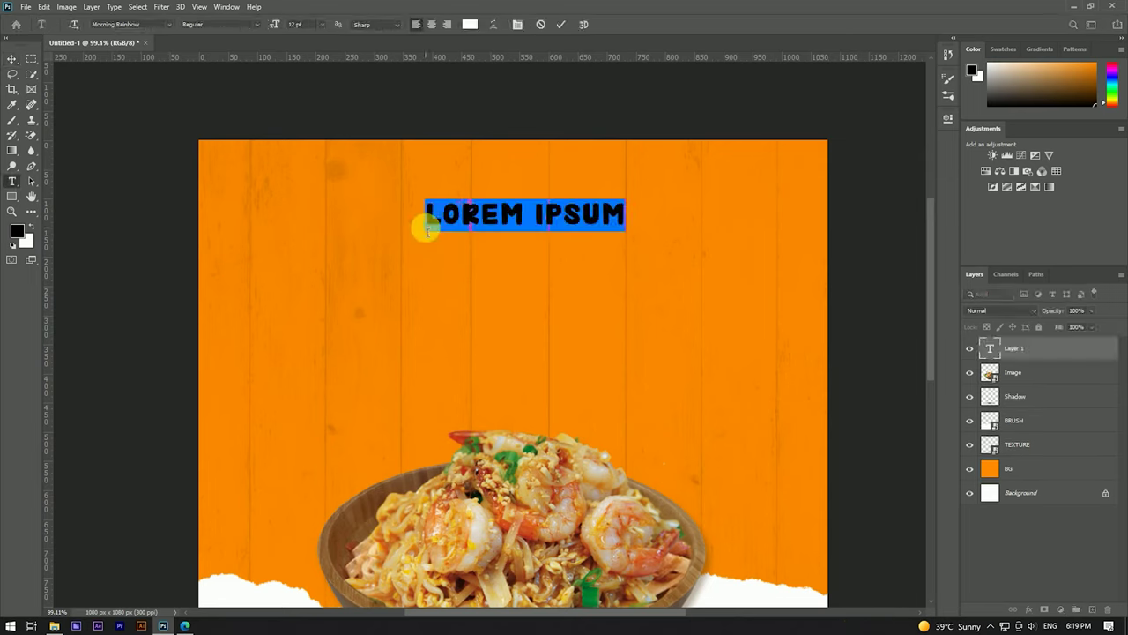
text(WEEKEND SPECIAL)
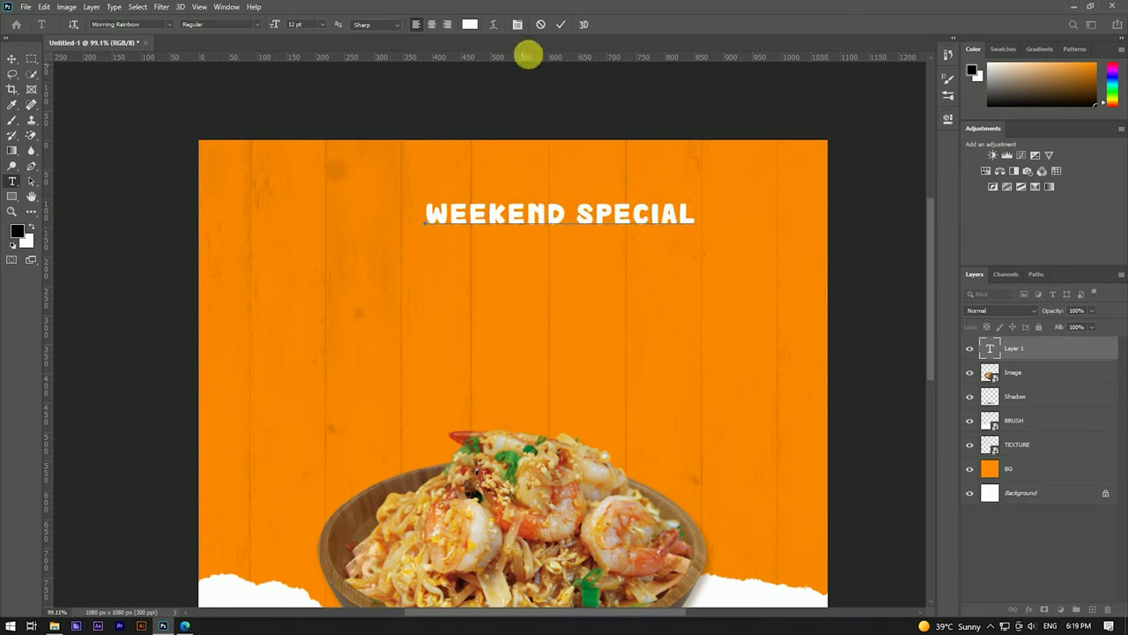
click(560, 24)
Centre the headline horizontally by aligning it with the Background, then fit the view
click(11, 59)
drag(586, 213, 549, 218)
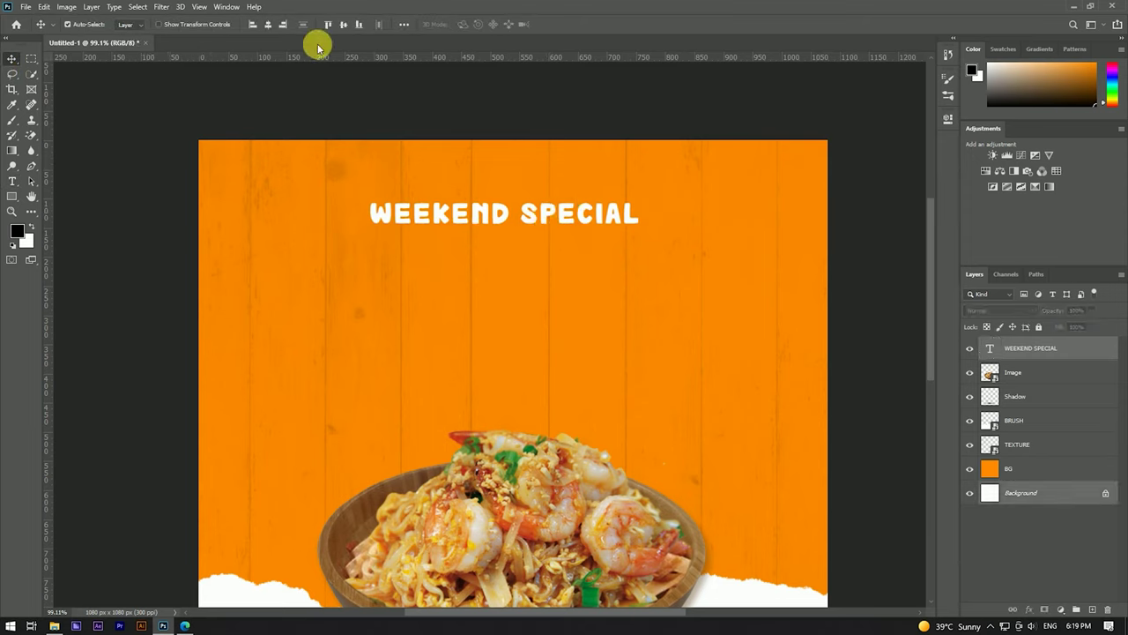
click(268, 23)
click(1015, 516)
click(1006, 351)
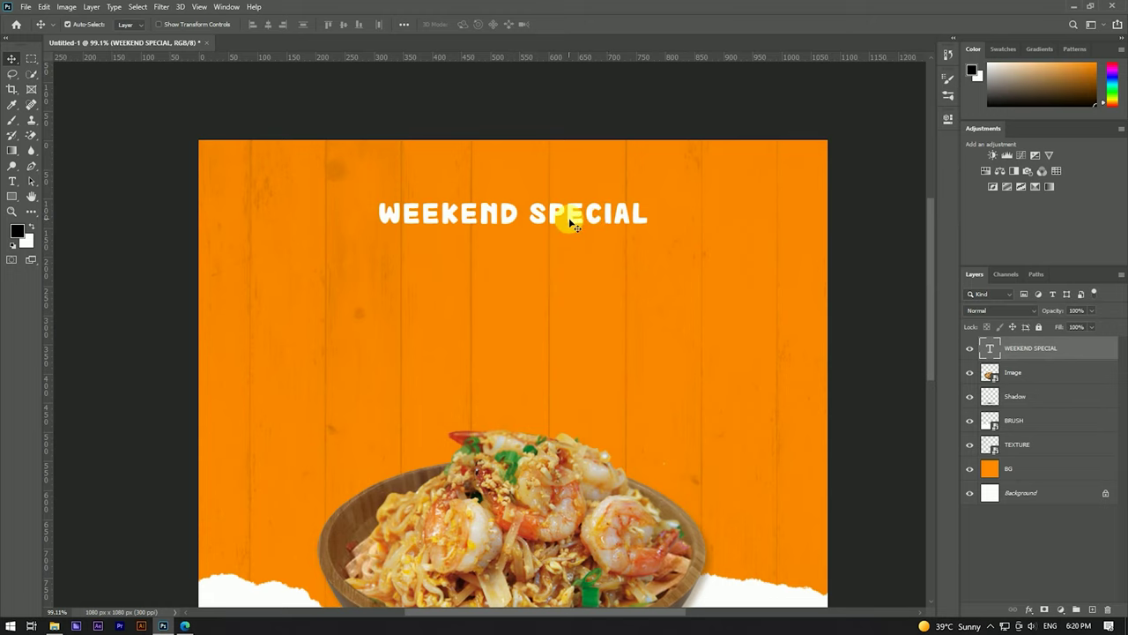
key(ctrl+0)
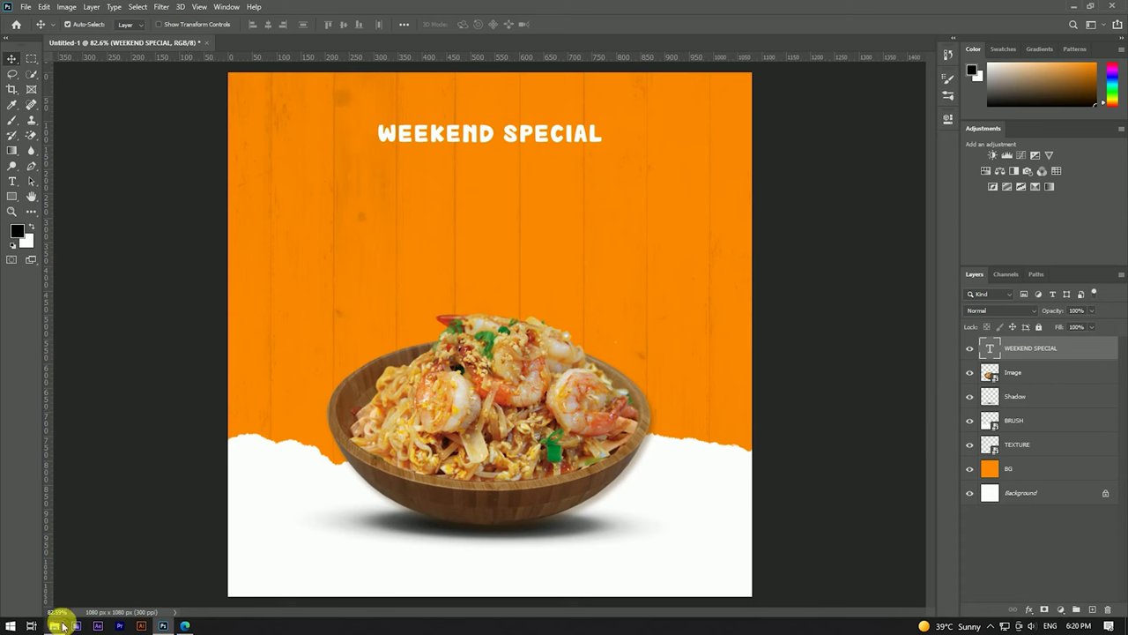
click(61, 625)
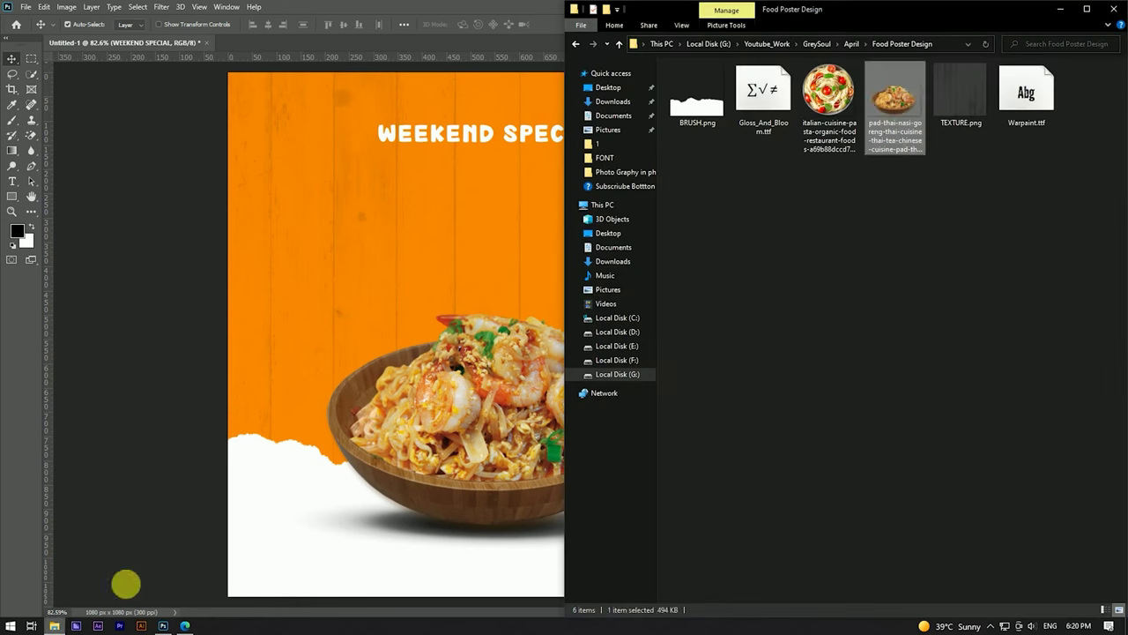
Change the headline font to Warpaint and nudge it slightly right
click(1021, 129)
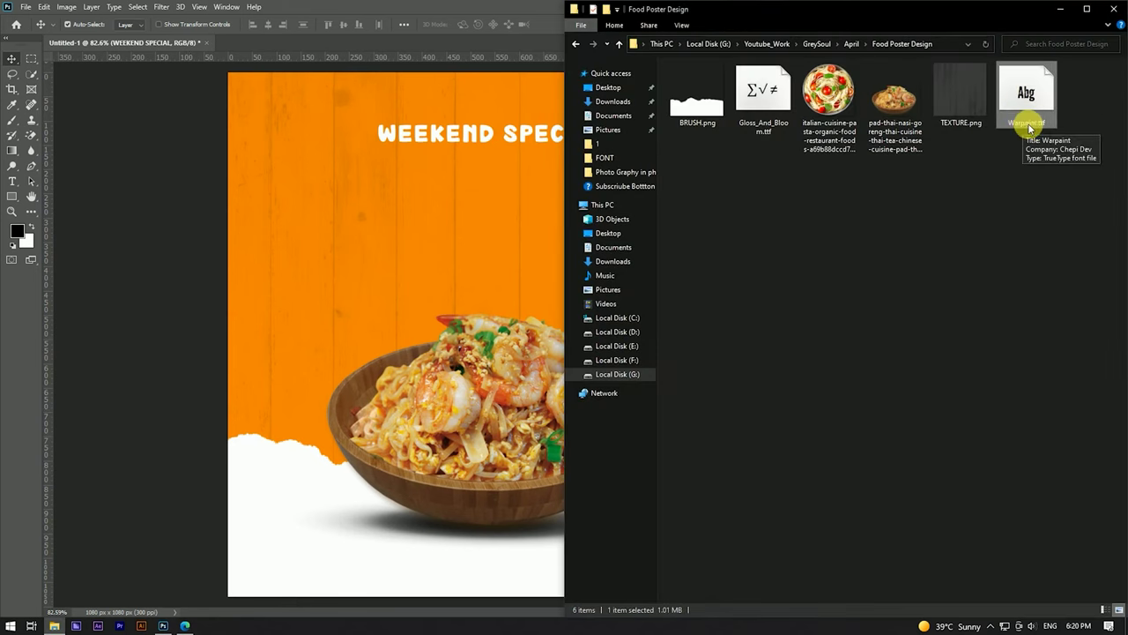
click(418, 142)
double_click(432, 139)
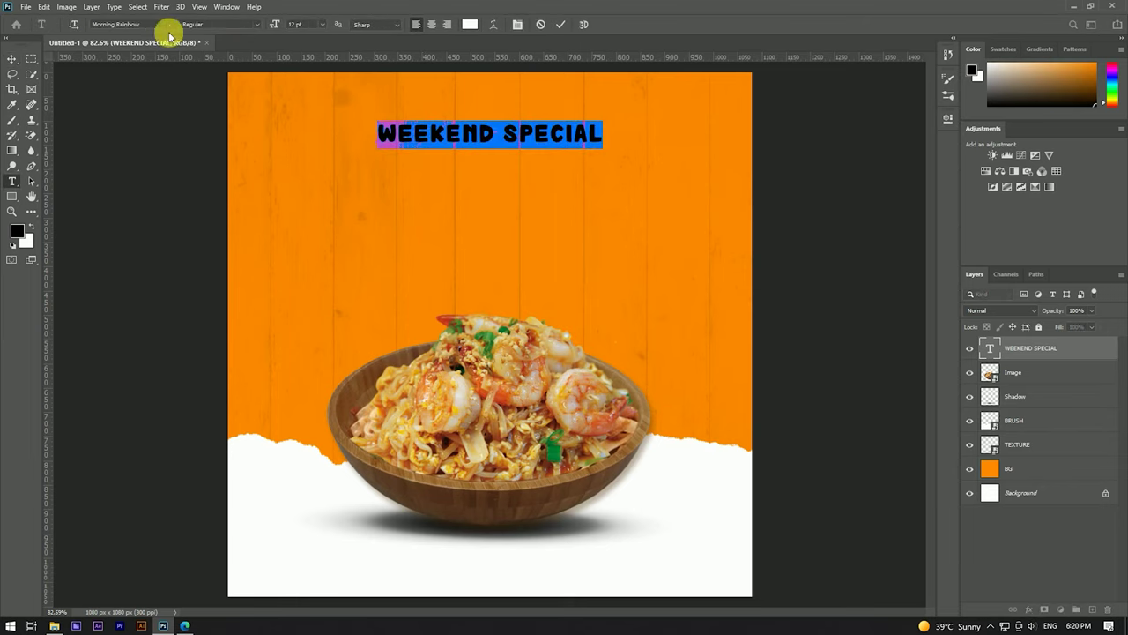
text(warp)
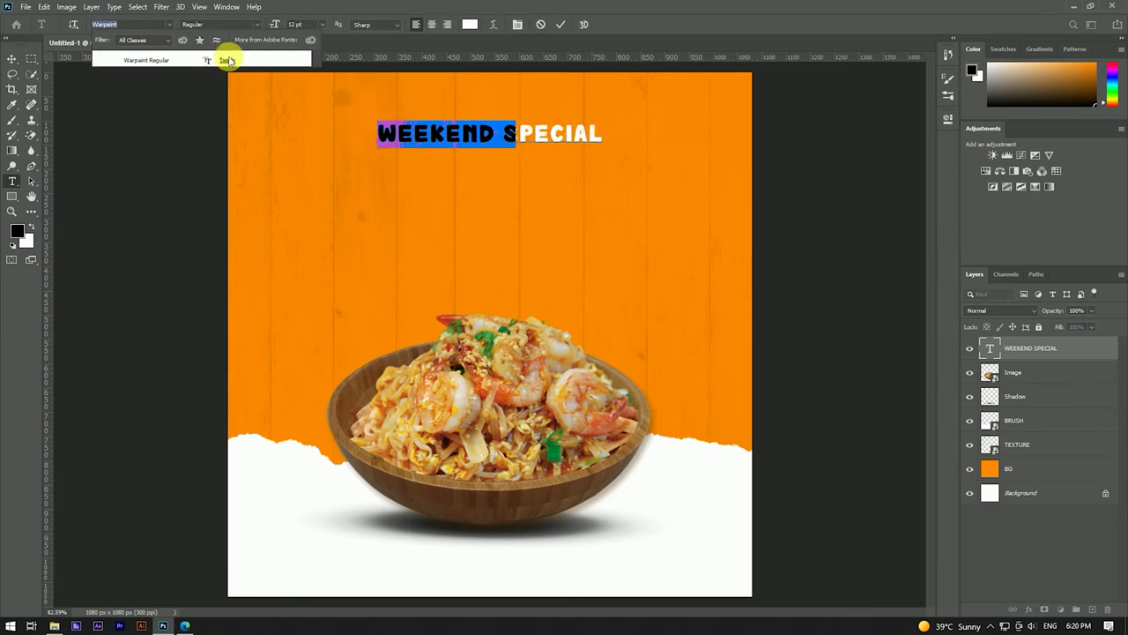
click(176, 54)
click(559, 24)
click(13, 58)
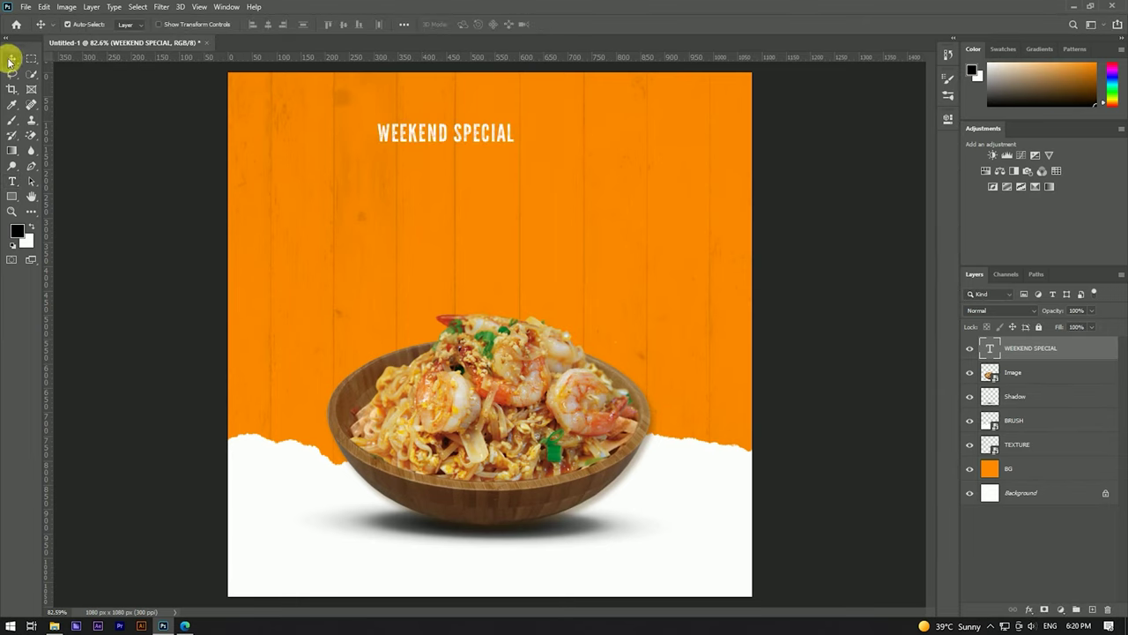
drag(478, 136, 517, 135)
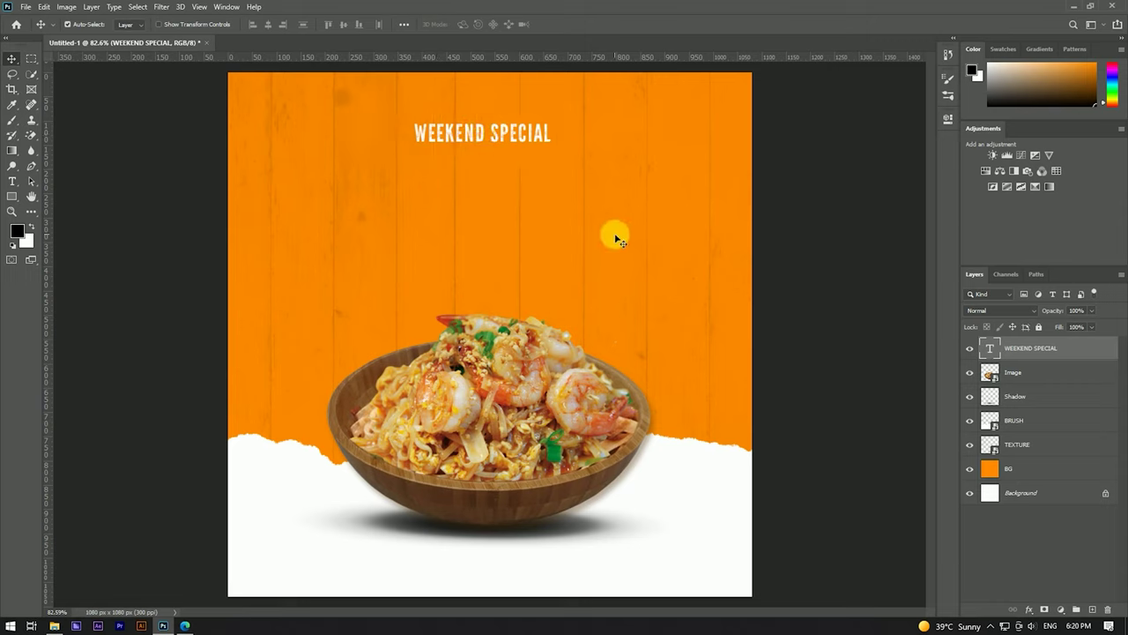
double_click(1102, 348)
Add a drop shadow to the headline at 51% opacity, close to the text
click(676, 507)
click(705, 507)
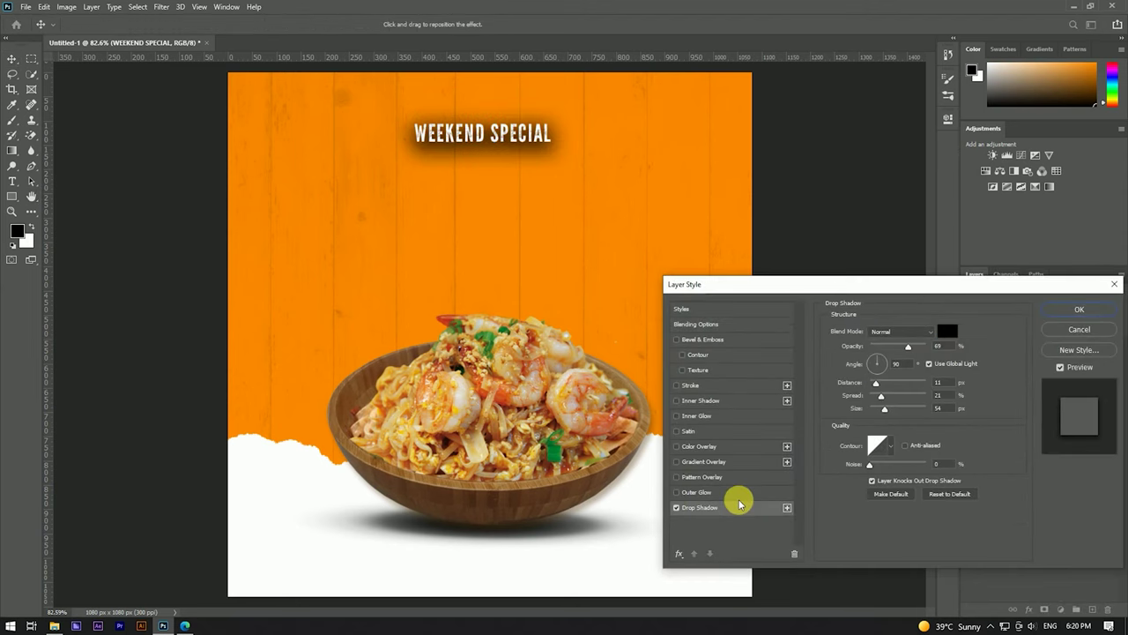
drag(880, 395, 869, 410)
drag(540, 164, 547, 157)
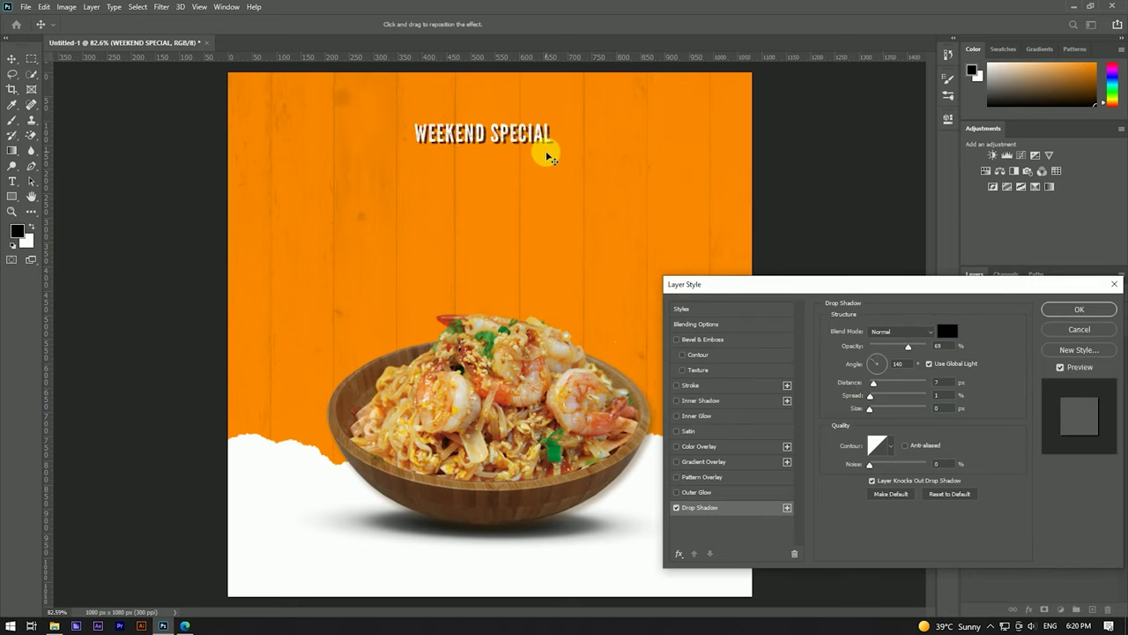
drag(547, 157, 542, 157)
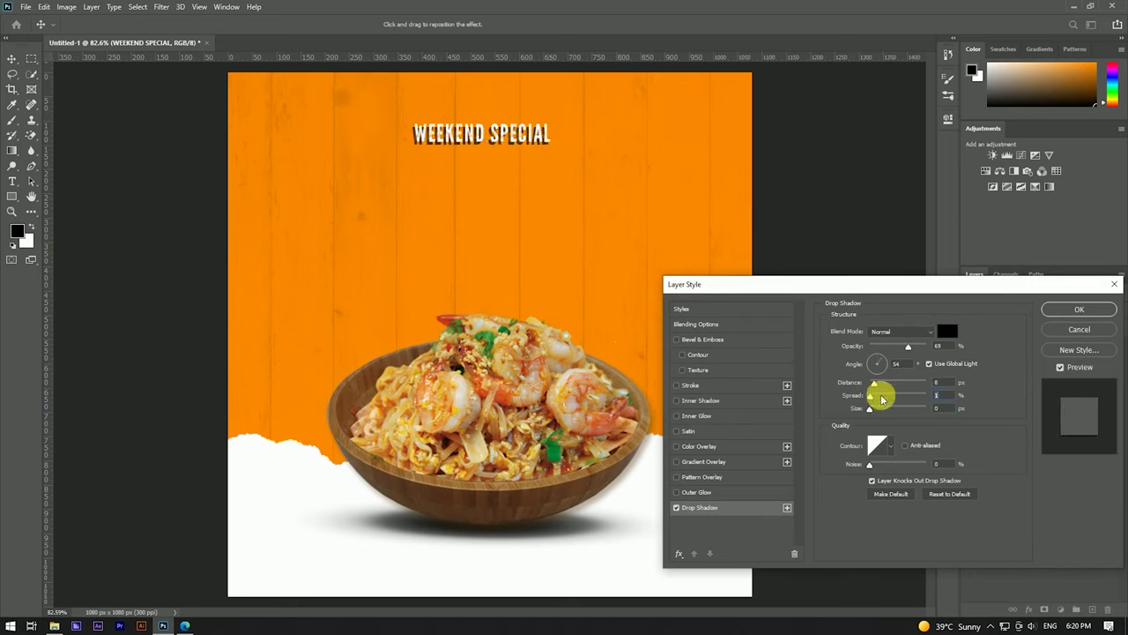
drag(870, 408, 872, 410)
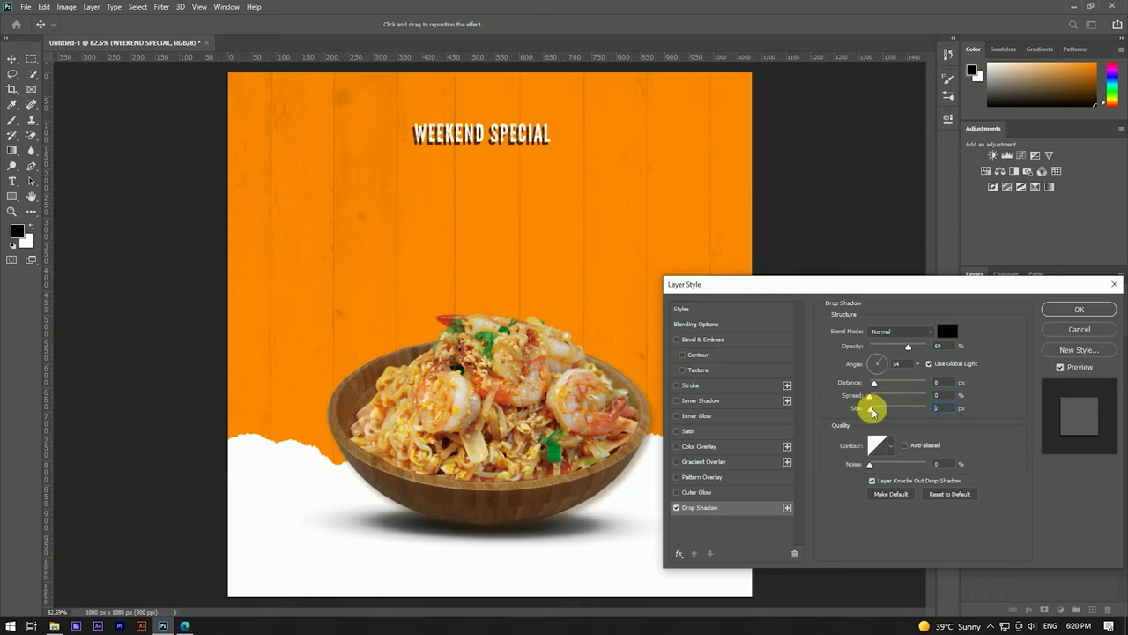
drag(872, 410, 873, 409)
drag(907, 346, 900, 349)
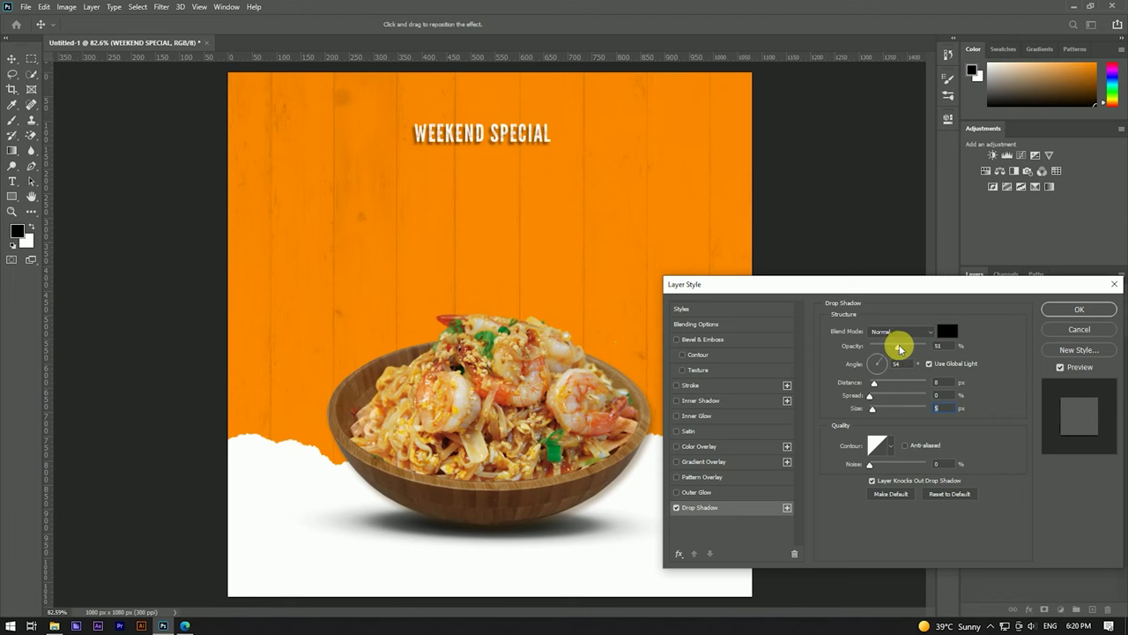
drag(549, 148, 548, 144)
click(1064, 310)
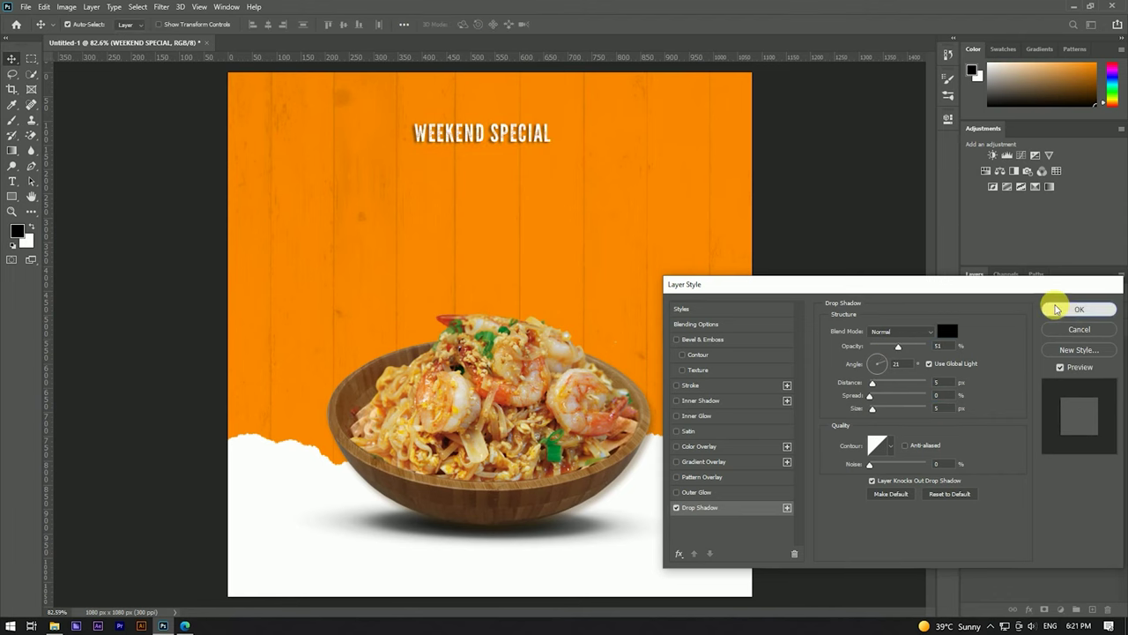
scroll(503, 114, up, 2)
scroll(629, 188, up, 5)
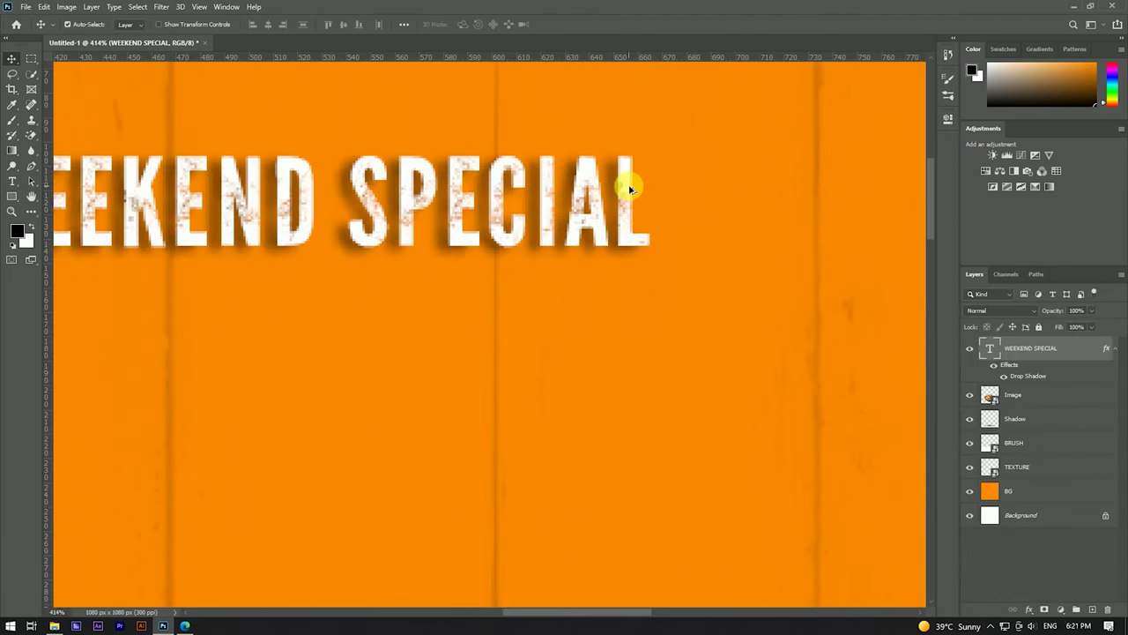
Tighten the drop shadow to 3 px distance and size at a 123° angle
double_click(1028, 377)
drag(644, 264, 646, 256)
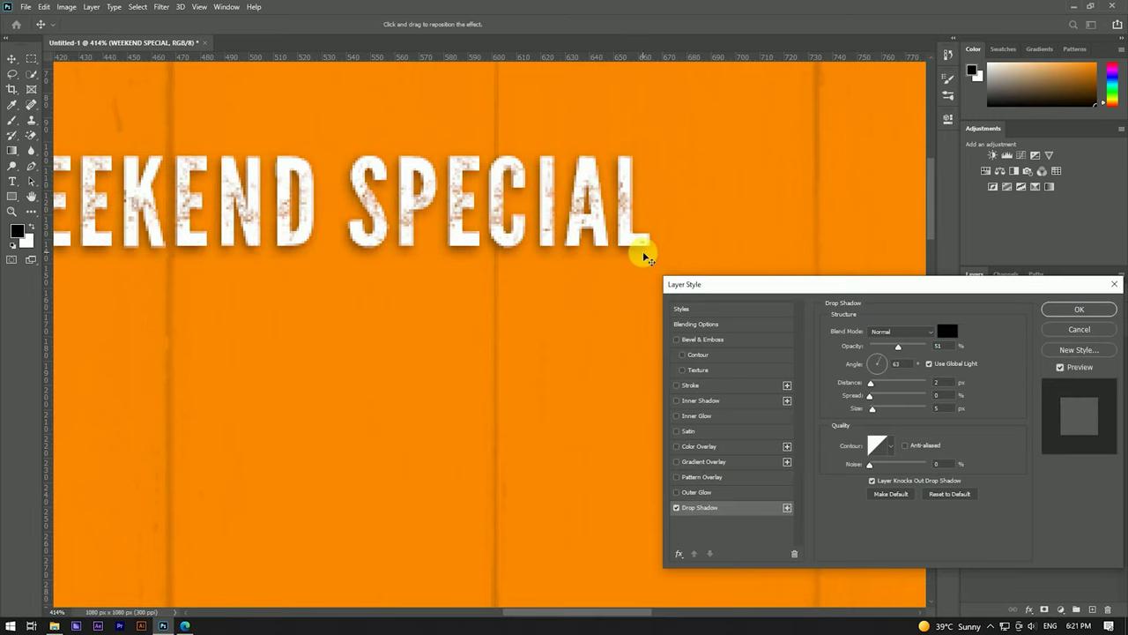
drag(872, 408, 870, 411)
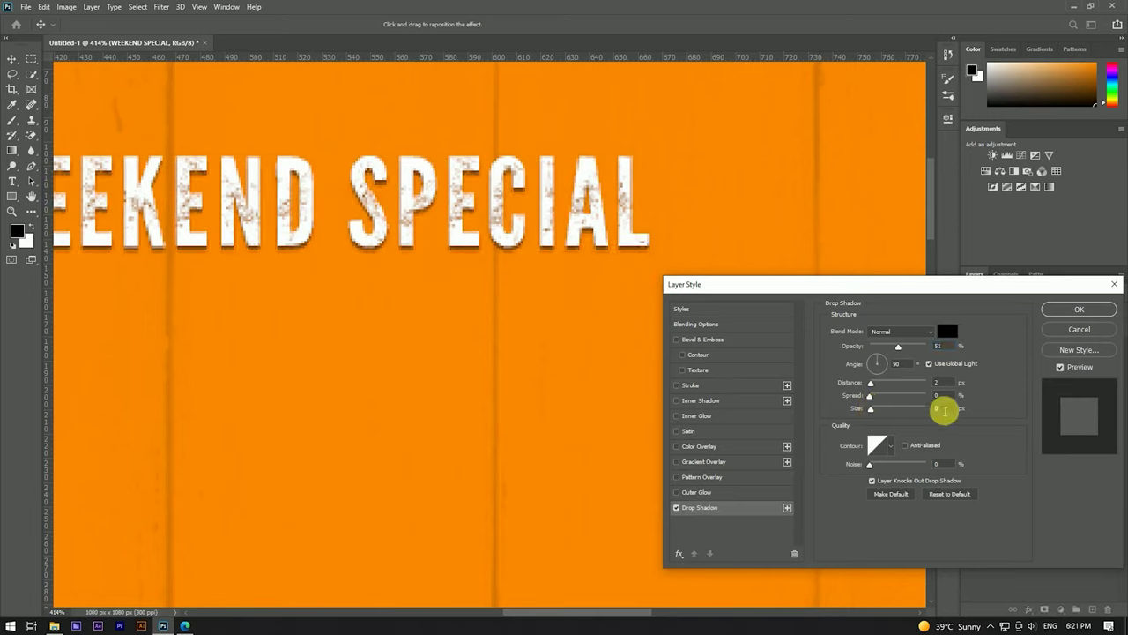
text(3)
drag(637, 257, 644, 252)
click(1077, 309)
scroll(572, 242, down, 5)
scroll(493, 150, up, 3)
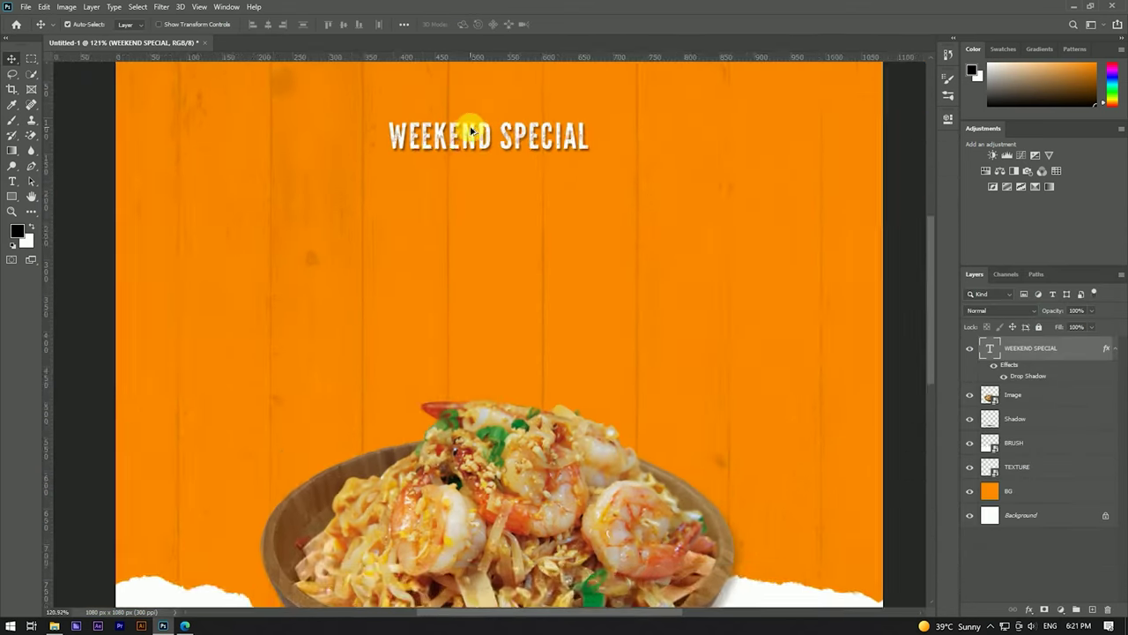
Enlarge the WEEKEND SPECIAL headline to about 117%
scroll(569, 259, down, 3)
scroll(542, 159, down, 1)
scroll(529, 194, up, 1)
key(ctrl+t)
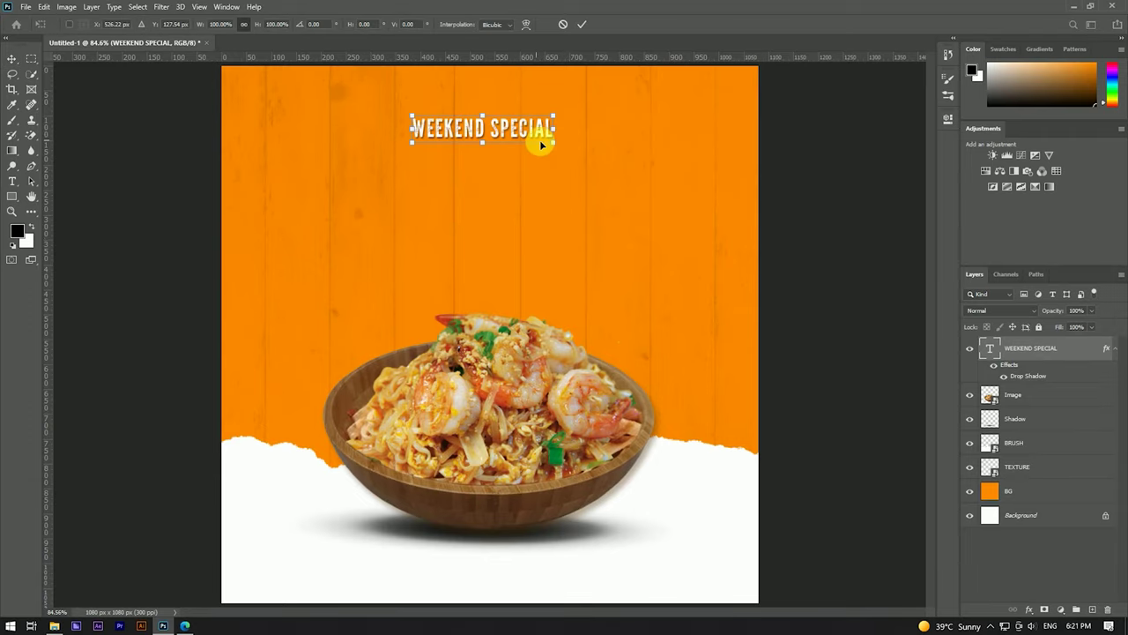
drag(570, 133, 574, 133)
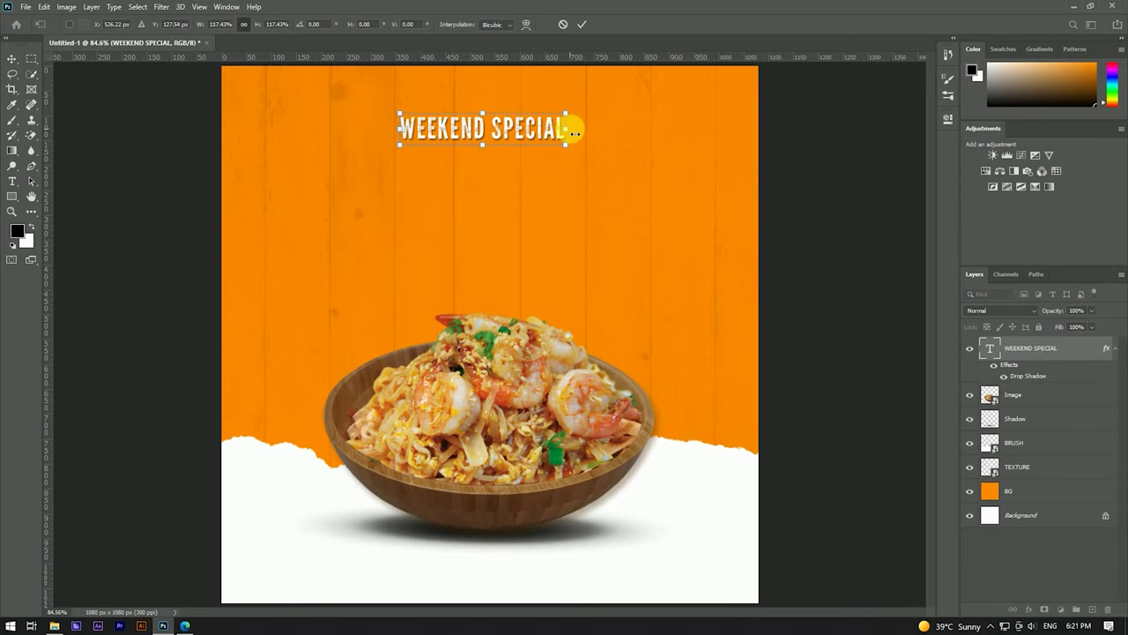
click(582, 24)
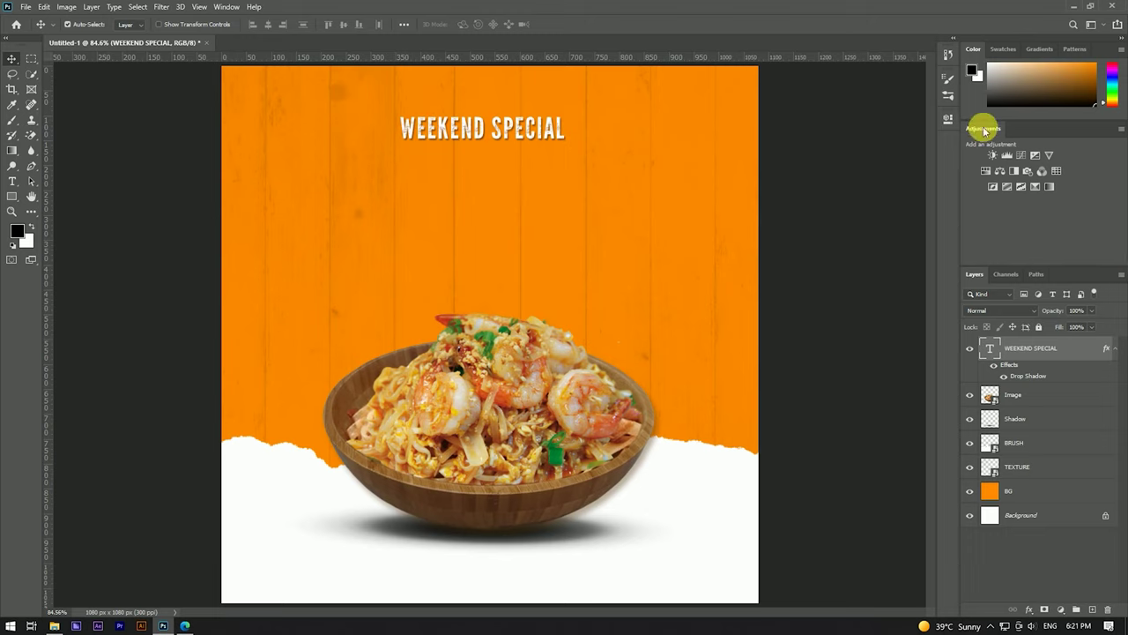
Make the headline Faux Italic via the Character panel and move it higher
click(229, 8)
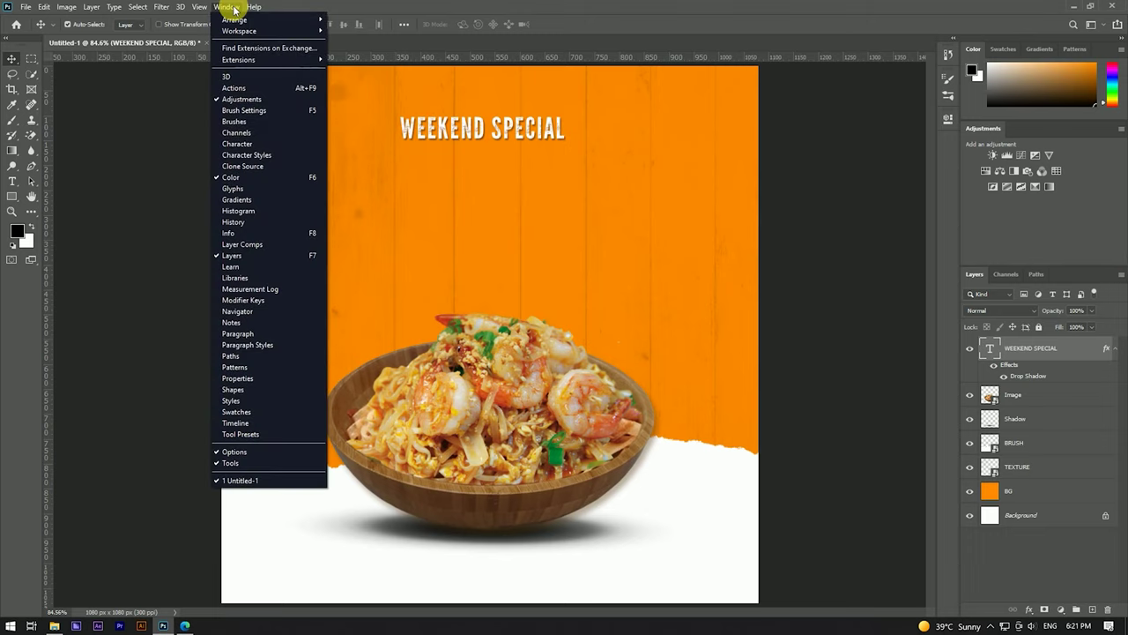
click(253, 377)
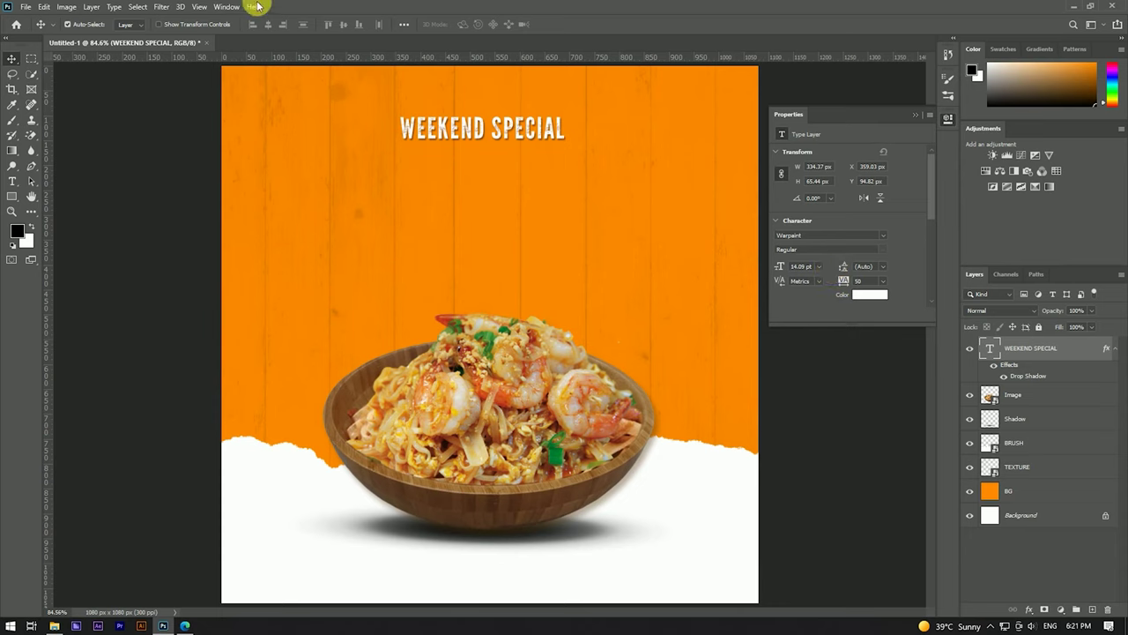
click(230, 7)
click(255, 144)
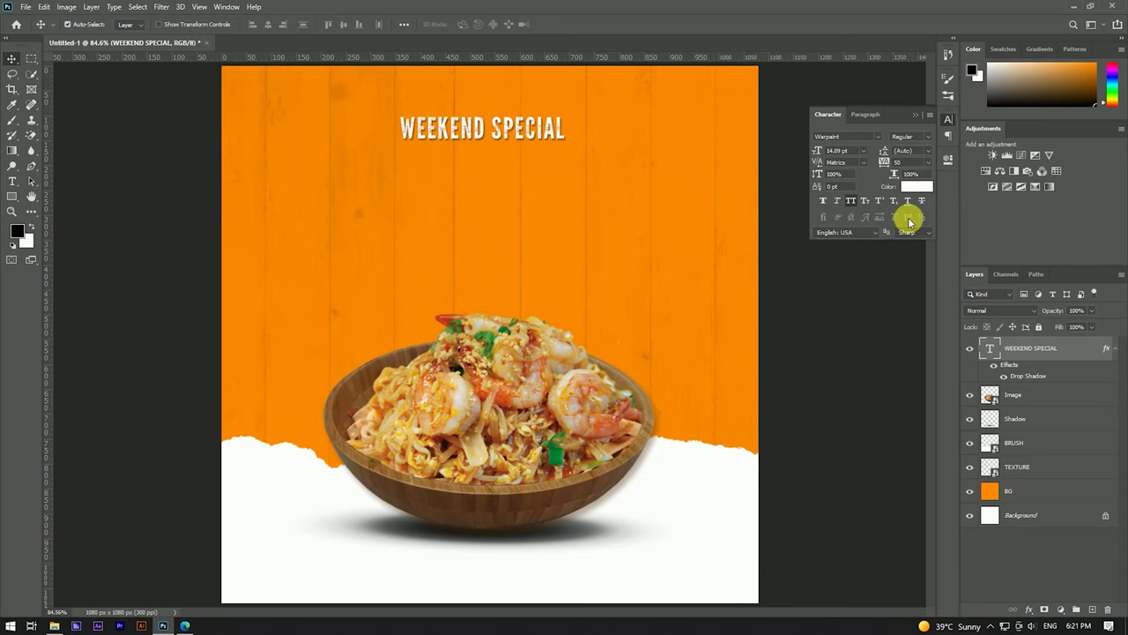
click(836, 200)
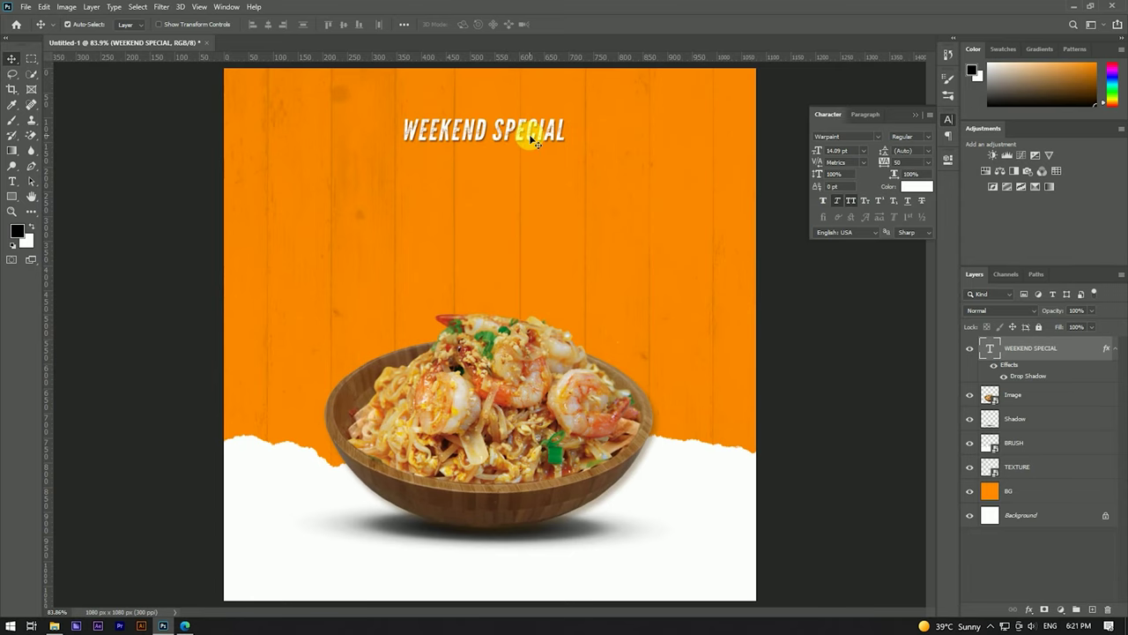
drag(527, 134, 523, 109)
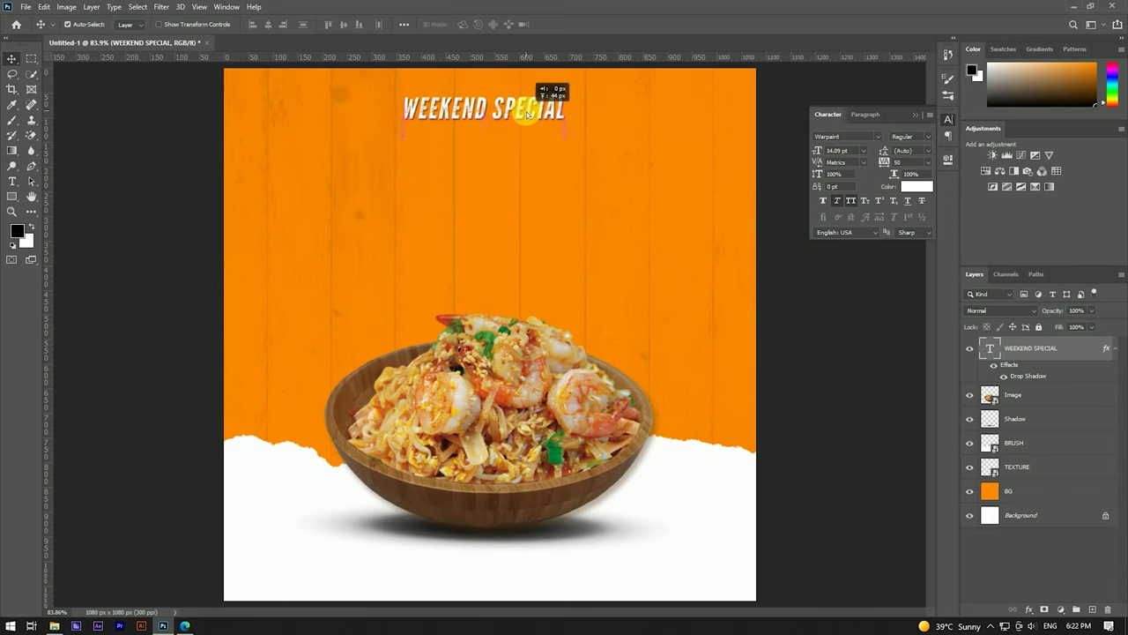
scroll(531, 173, down, 3)
scroll(518, 159, up, 3)
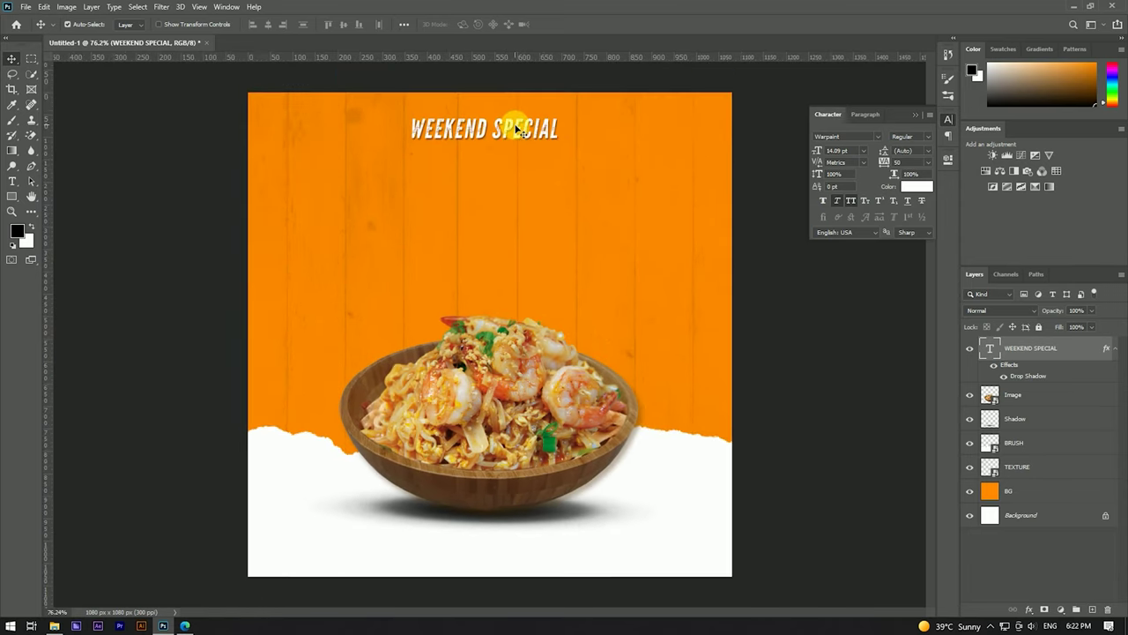
Rotate the headline about -10° and shrink it so it tilts upward
key(ctrl+t)
mouse_move(582, 150)
mouse_down()
mouse_move(581, 135)
mouse_move(522, 129)
mouse_up()
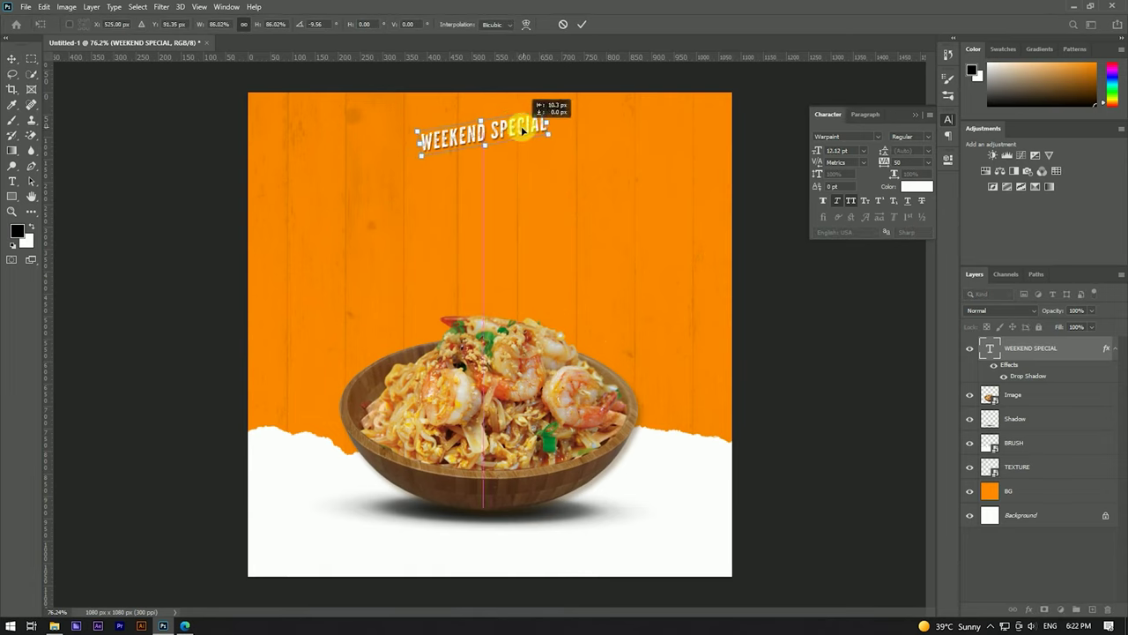
click(582, 24)
scroll(493, 219, down, 3)
scroll(500, 186, up, 5)
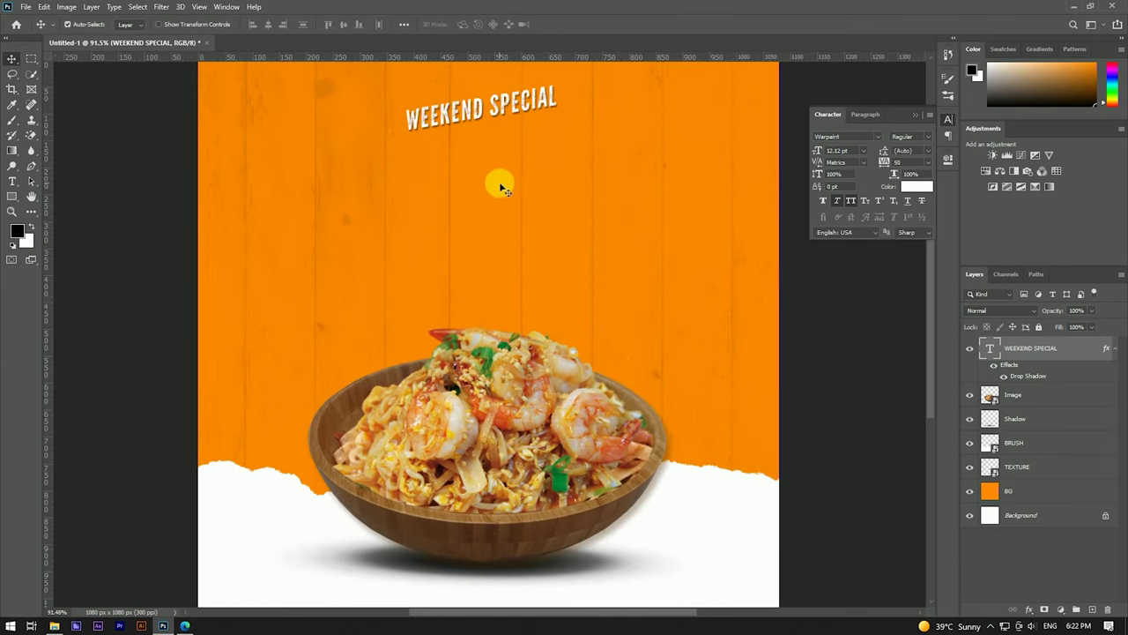
click(14, 181)
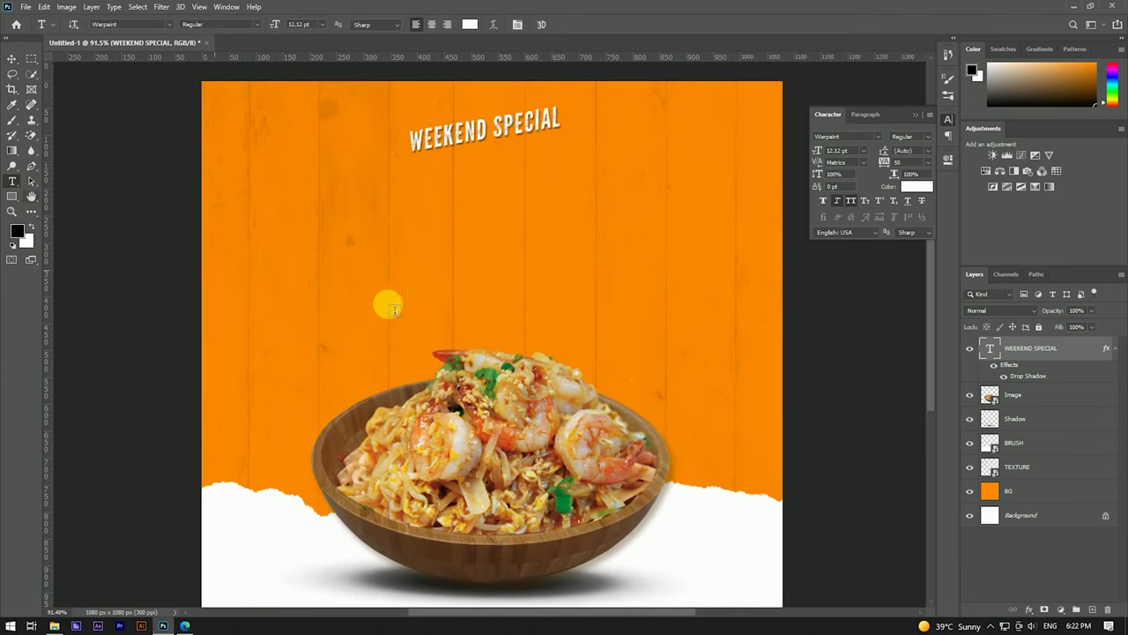
Type a white DELICIOUS line below the headline and commit it
click(436, 233)
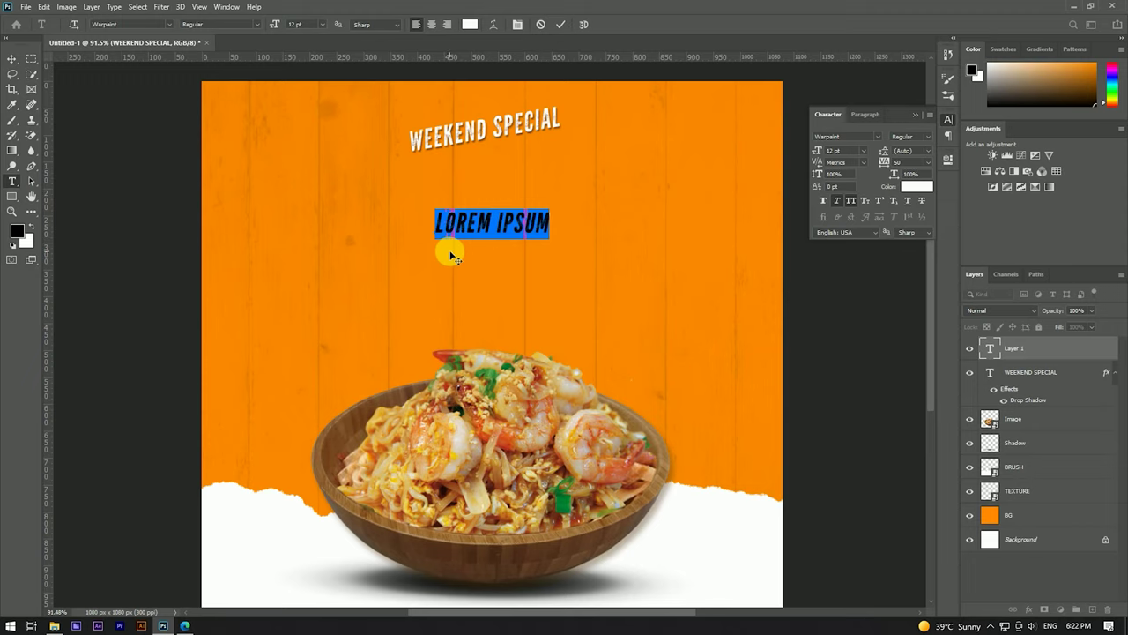
text(DELICIOUS)
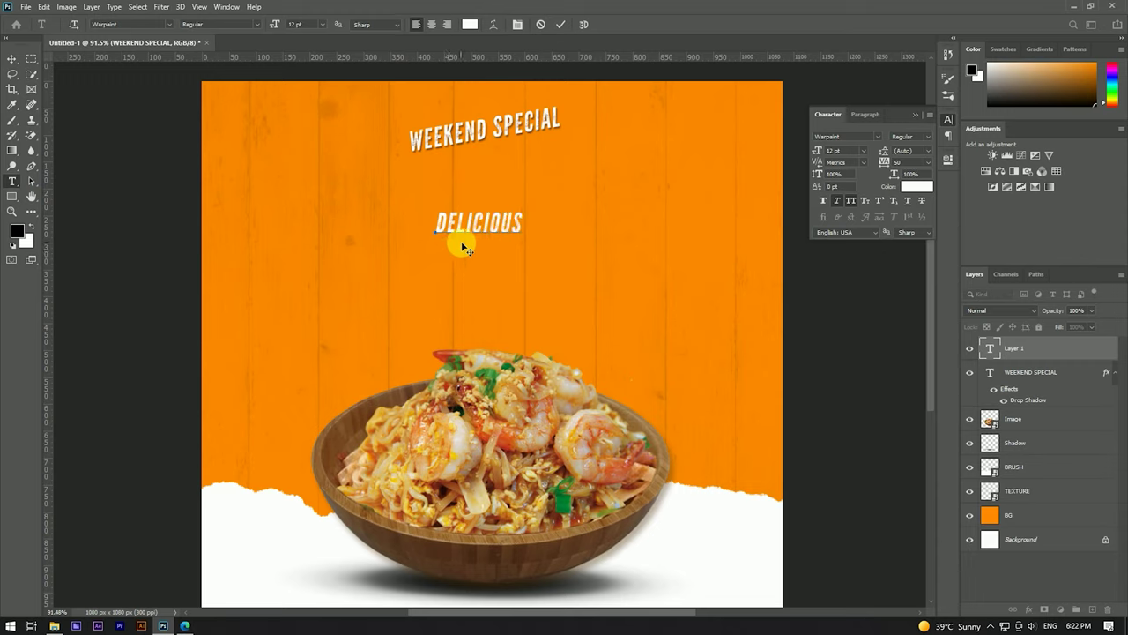
click(564, 24)
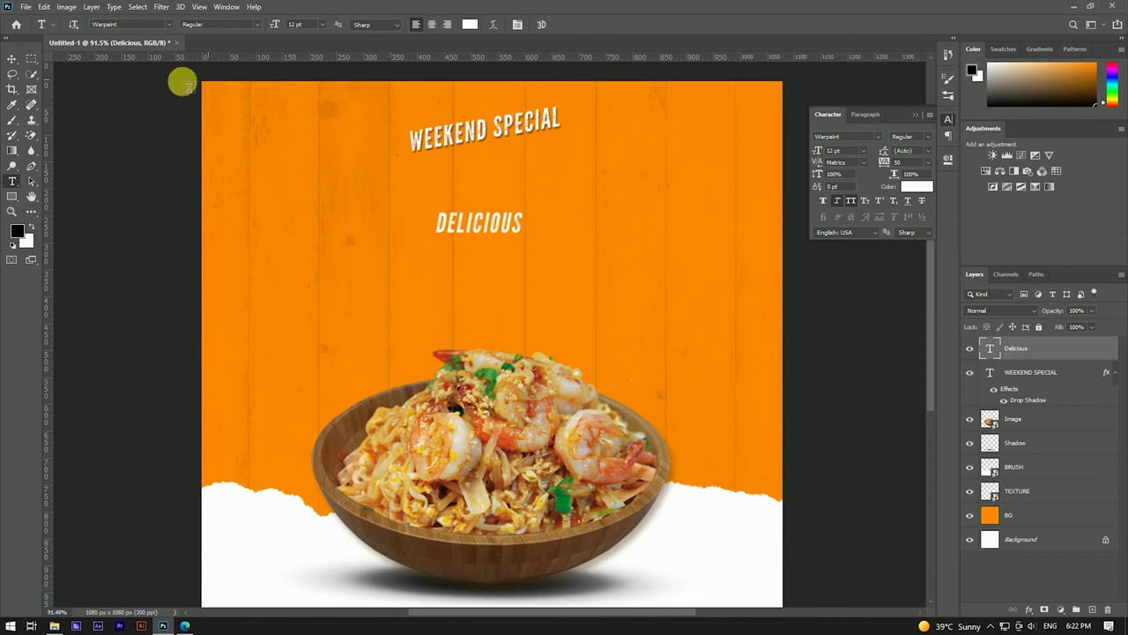
click(12, 58)
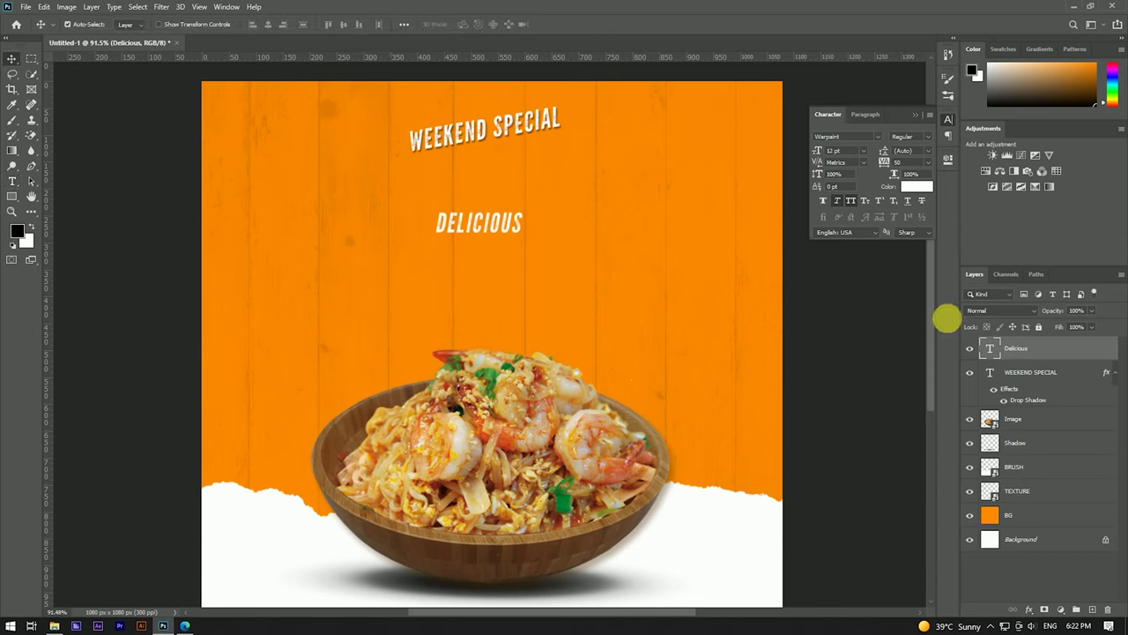
Set the Delicious text colour to dark maroon #700b2d
click(919, 187)
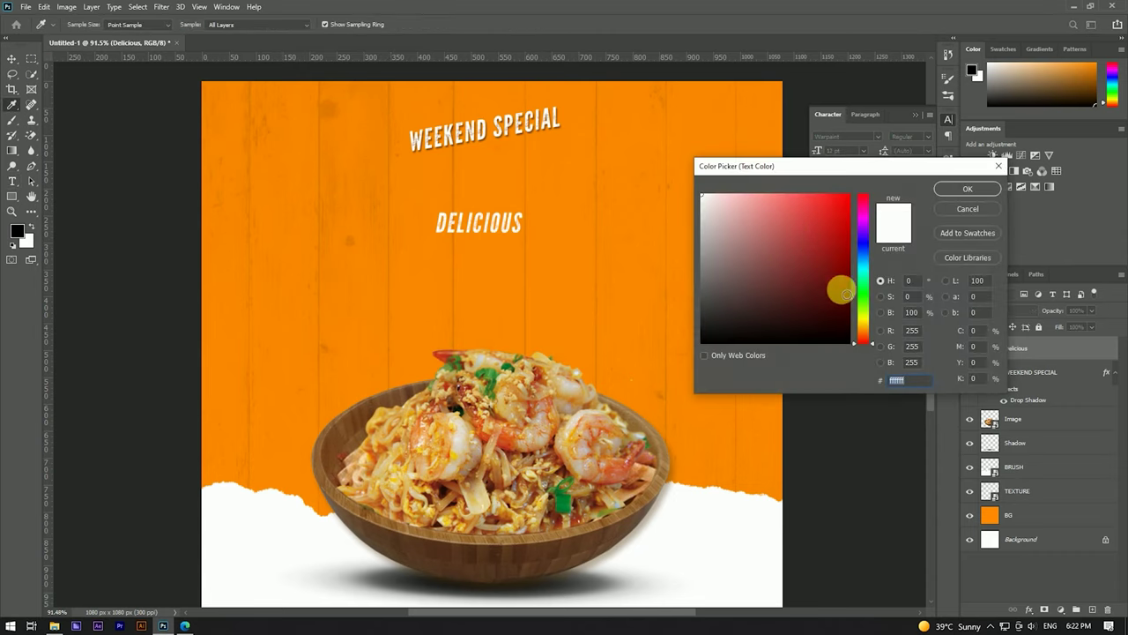
mouse_move(864, 335)
mouse_down()
mouse_move(864, 218)
mouse_move(848, 288)
mouse_up()
click(850, 238)
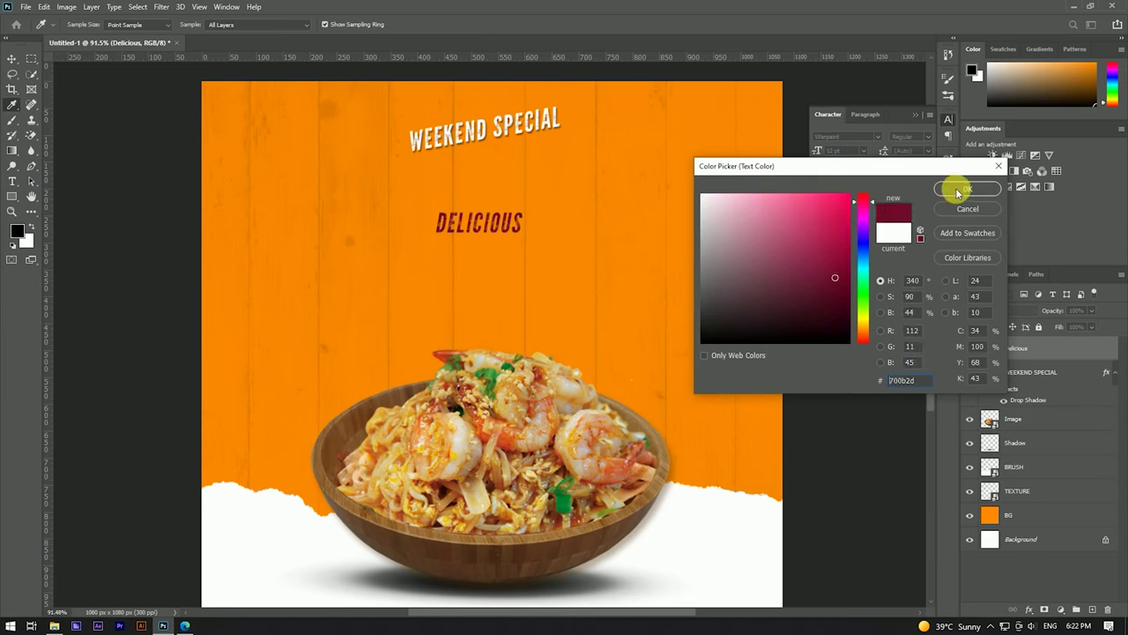
click(961, 188)
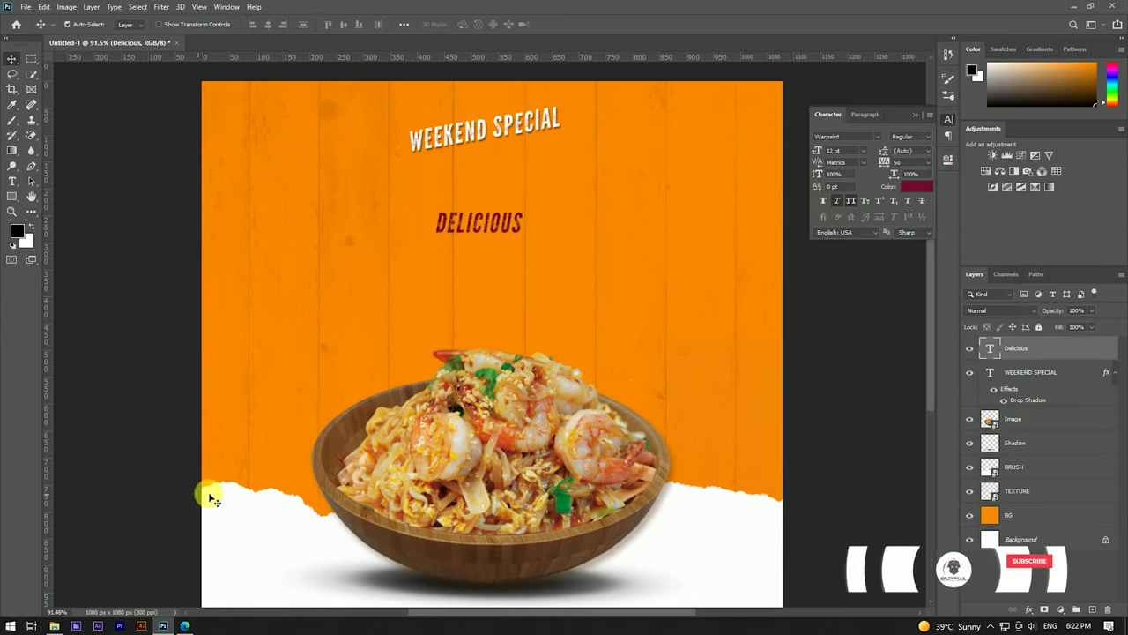
Set Delicious in the Gloss And Bloom font with All Caps turned off
click(54, 625)
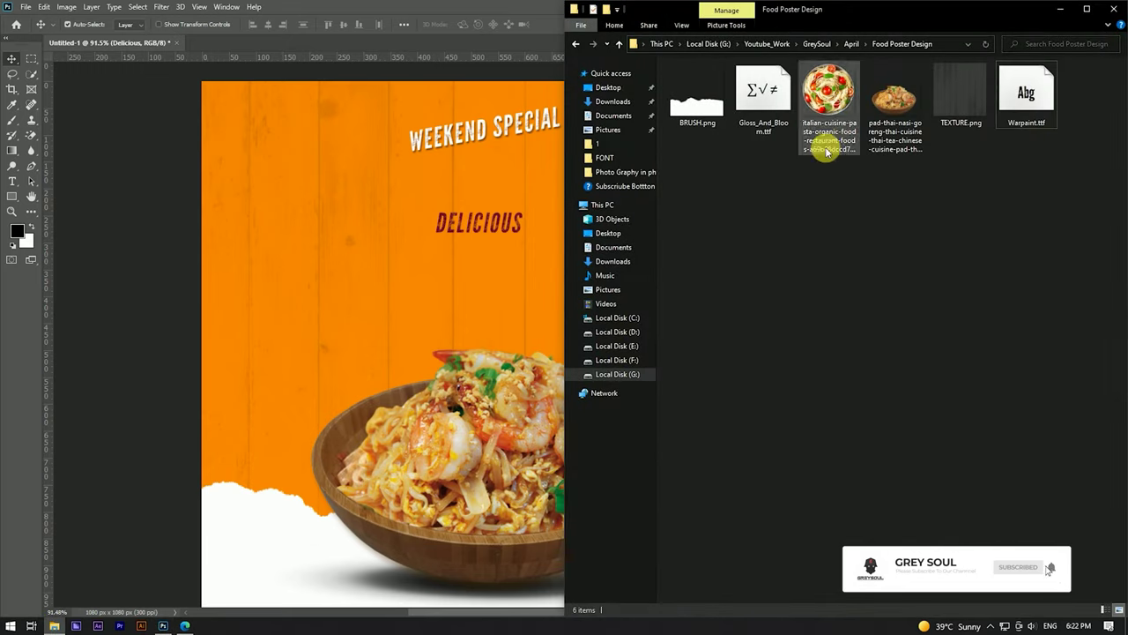
click(760, 132)
click(465, 222)
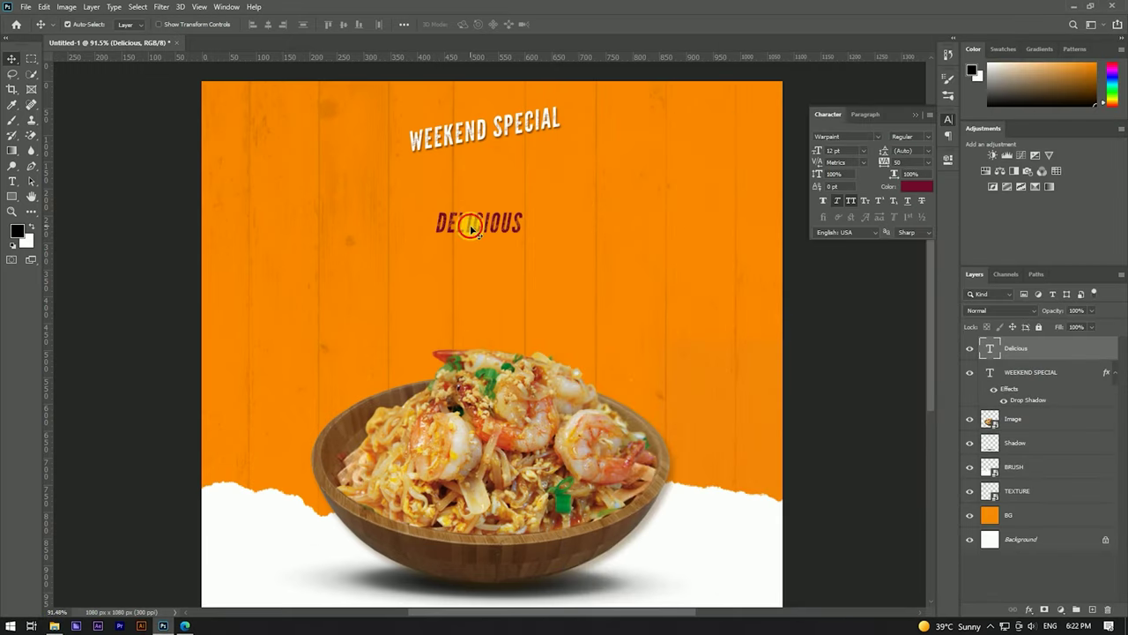
double_click(467, 222)
text(gloss)
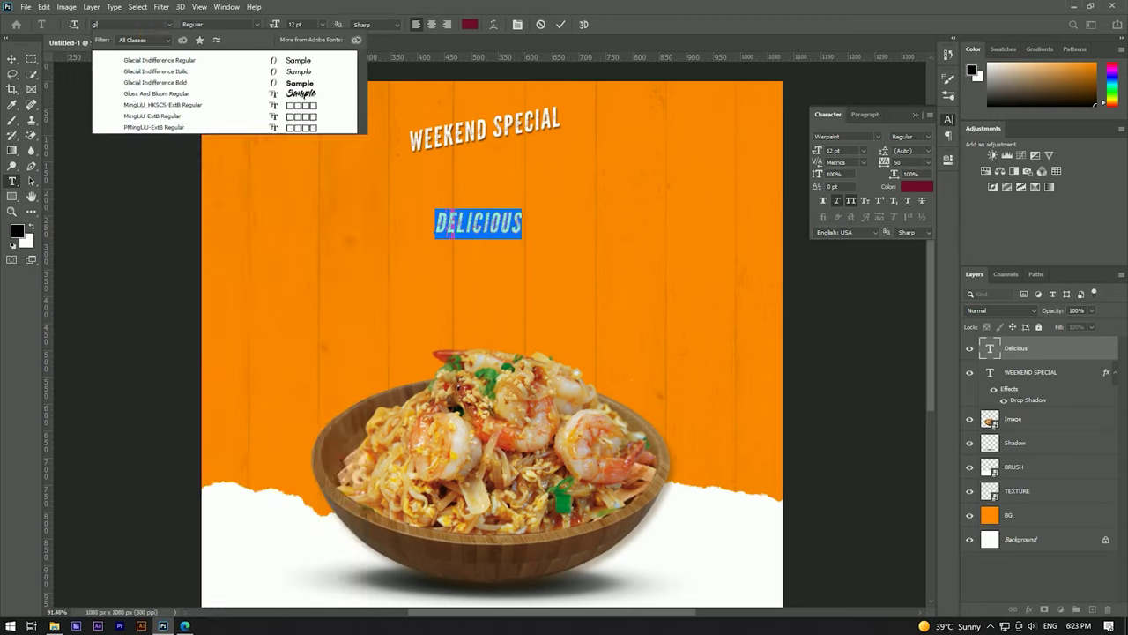
click(297, 56)
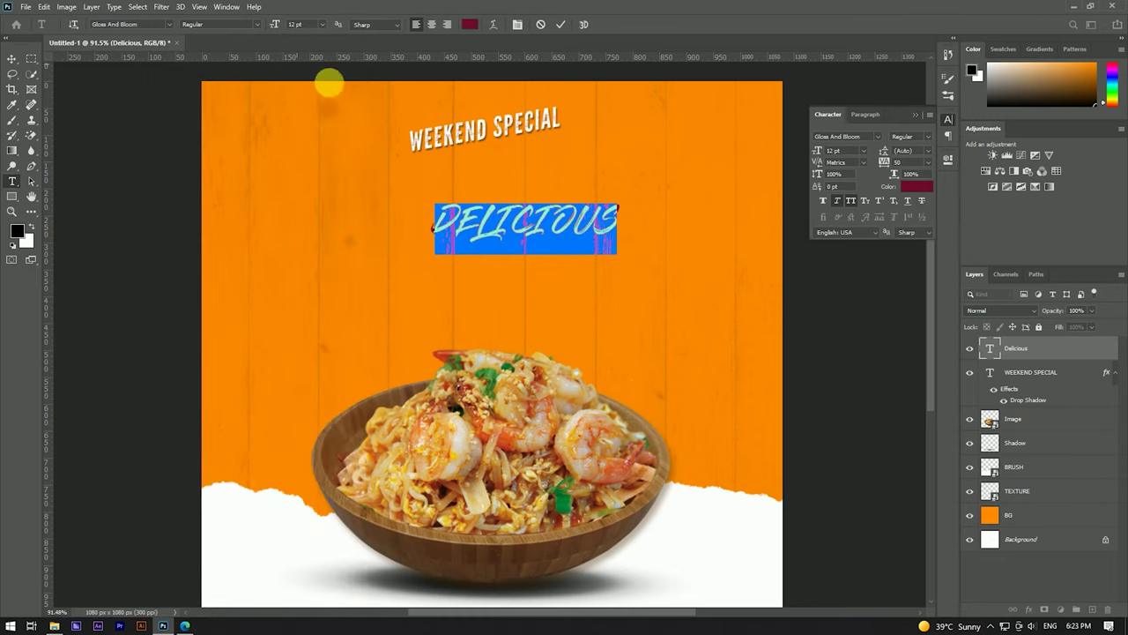
click(561, 24)
key(v)
click(850, 200)
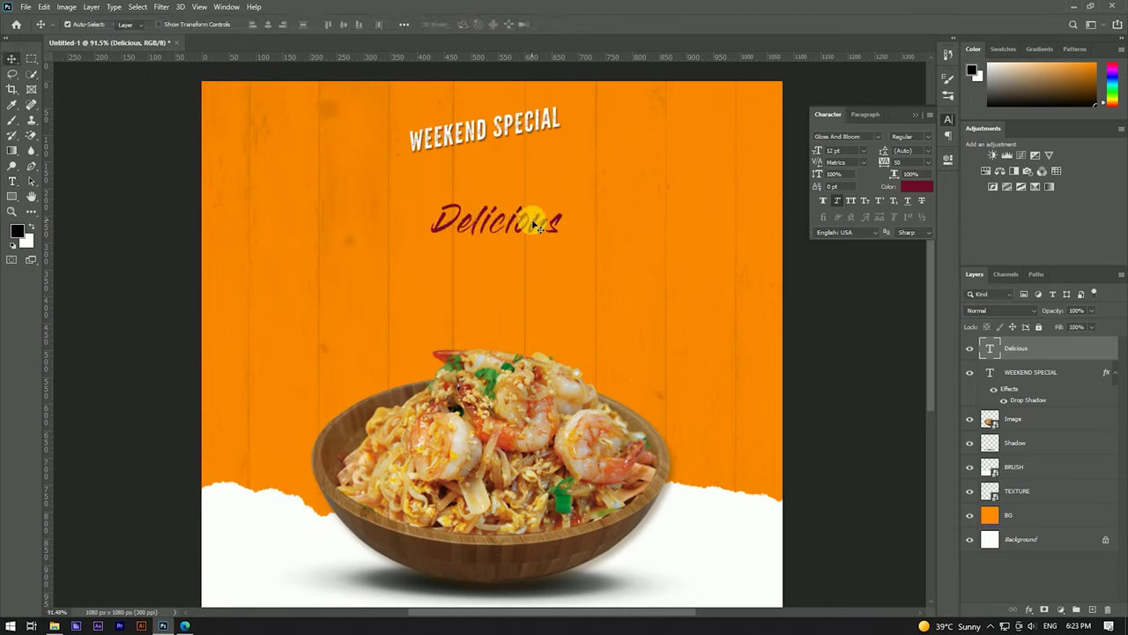
scroll(532, 219, down, 2)
scroll(531, 219, up, 3)
Enlarge Delicious to about 310% and tilt it upward, then commit the transform
key(ctrl+t)
mouse_move(561, 208)
mouse_down()
mouse_move(675, 217)
mouse_move(709, 169)
mouse_up()
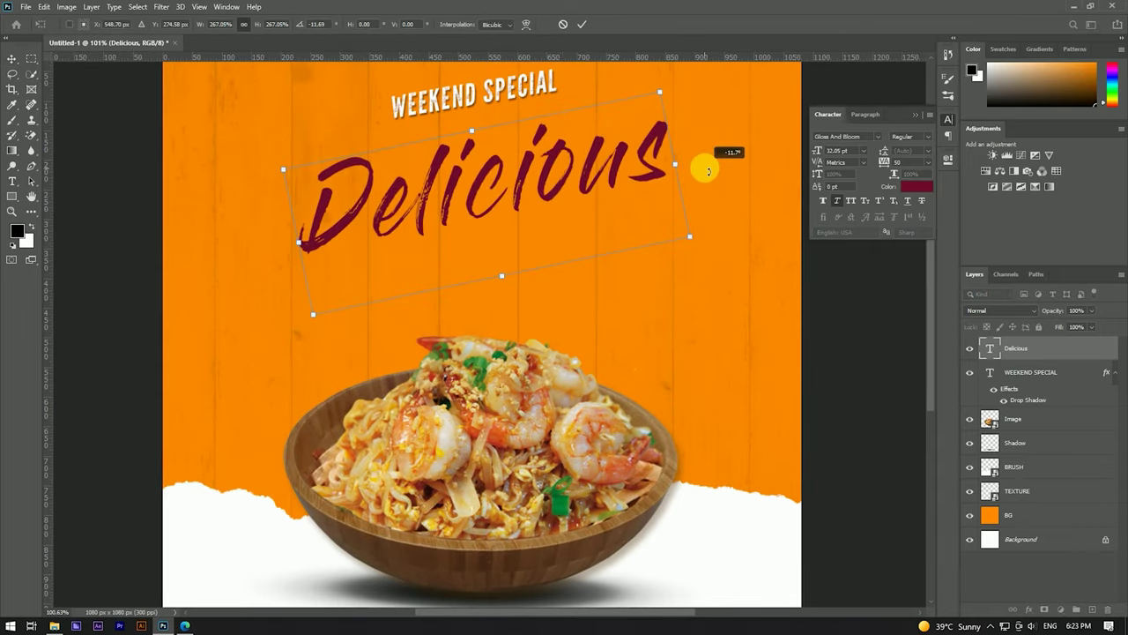
drag(593, 171, 598, 154)
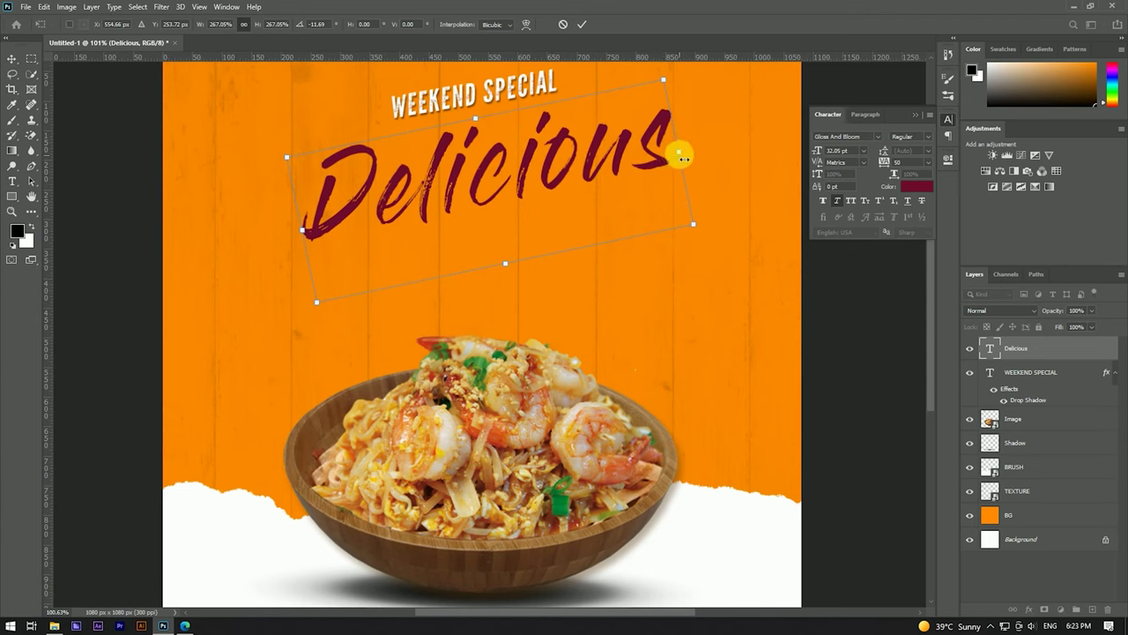
drag(678, 153, 710, 147)
drag(619, 155, 627, 166)
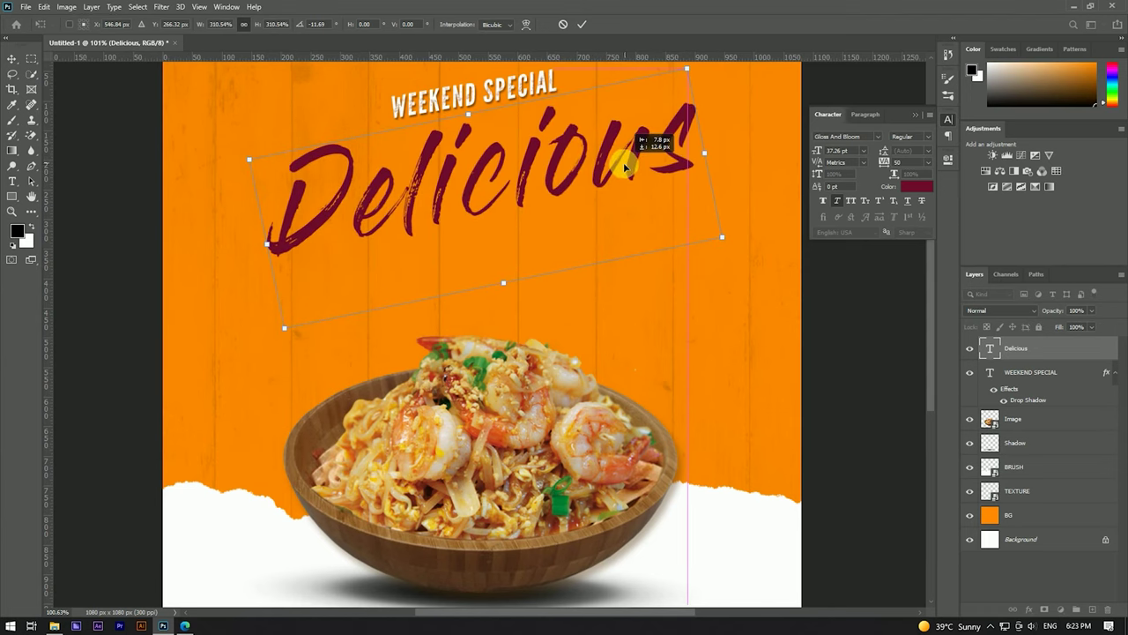
click(582, 24)
scroll(503, 244, down, 5)
scroll(498, 143, up, 6)
scroll(498, 143, up, 2)
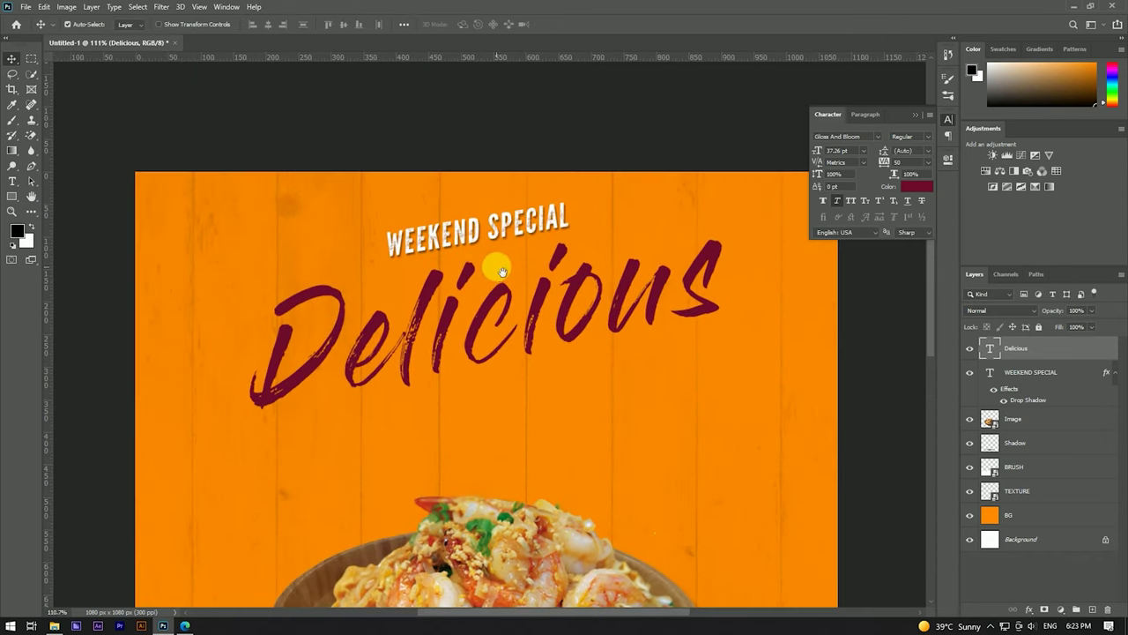
scroll(497, 259, up, 4)
Fit the poster in the window and duplicate WEEKEND SPECIAL below Delicious
click(502, 222)
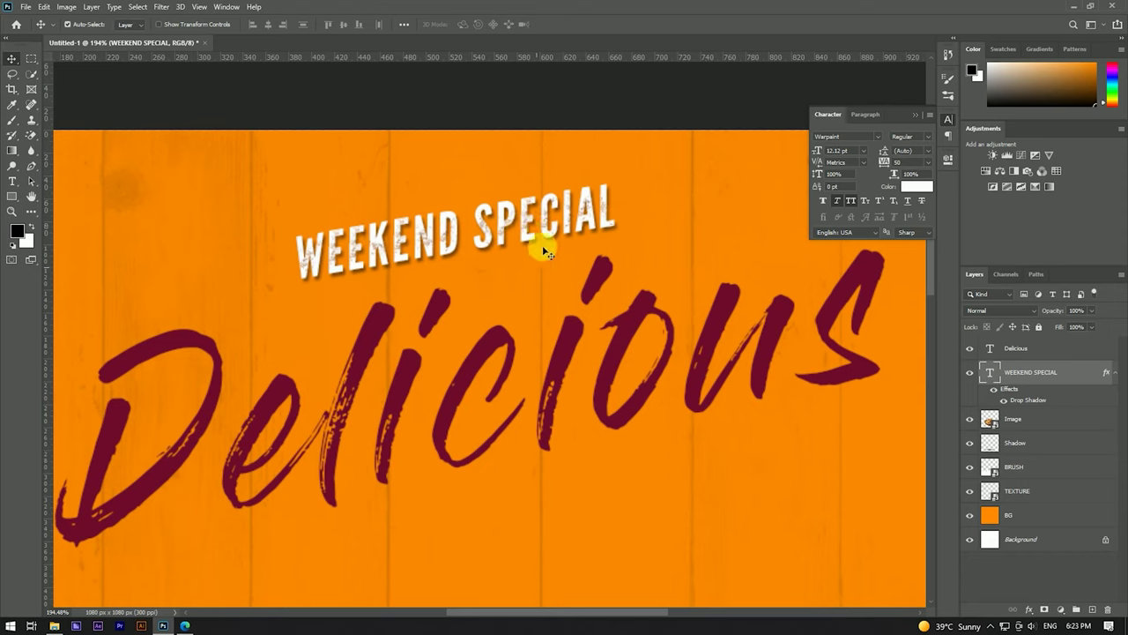
key(ctrl+0)
click(527, 176)
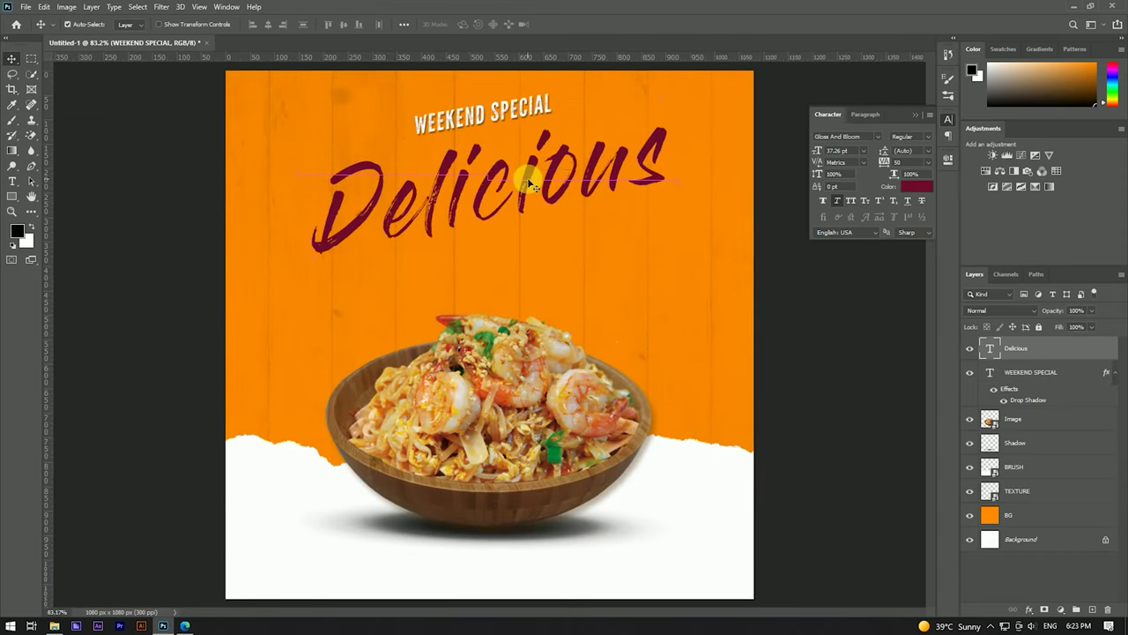
drag(513, 110, 512, 254)
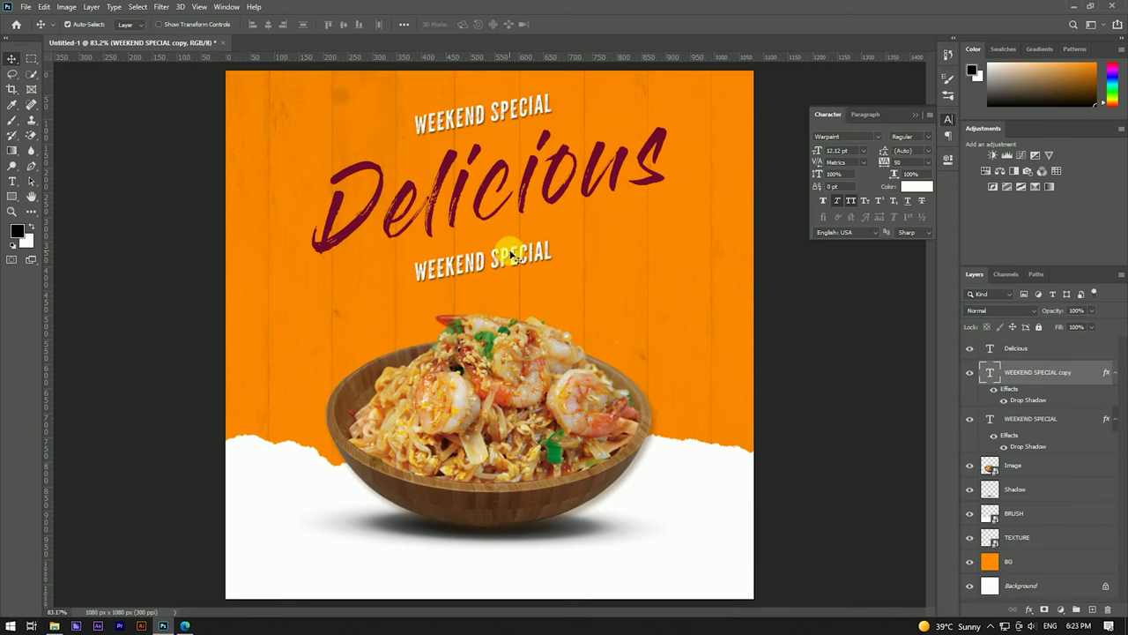
Change the WEEKEND SPECIAL copy below Delicious to read FOOD MENU
double_click(511, 254)
click(555, 25)
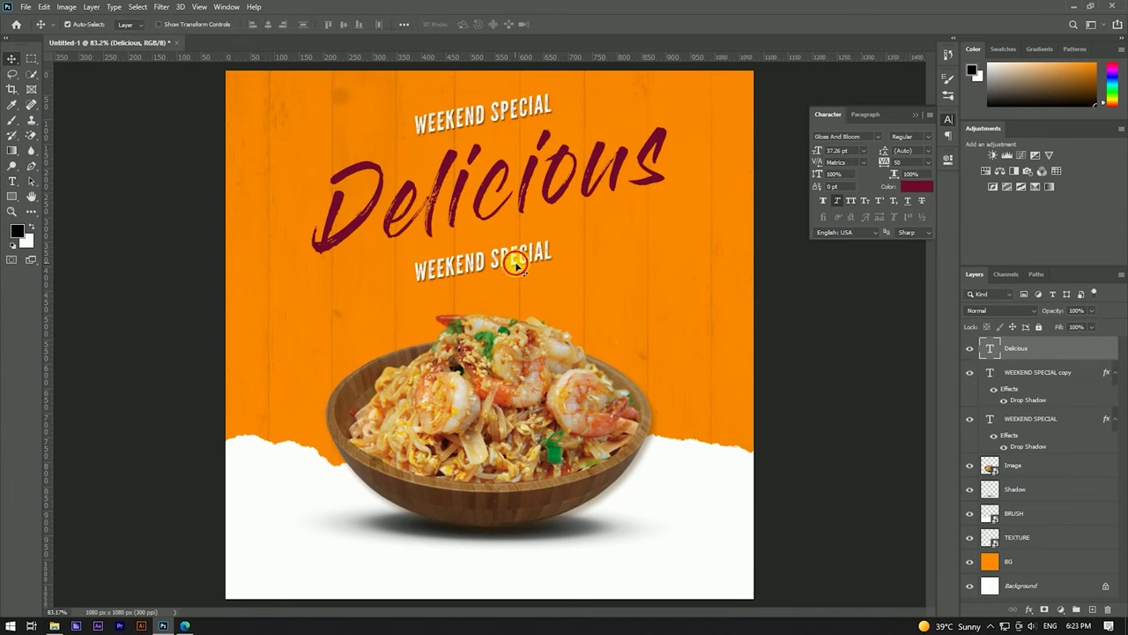
click(515, 263)
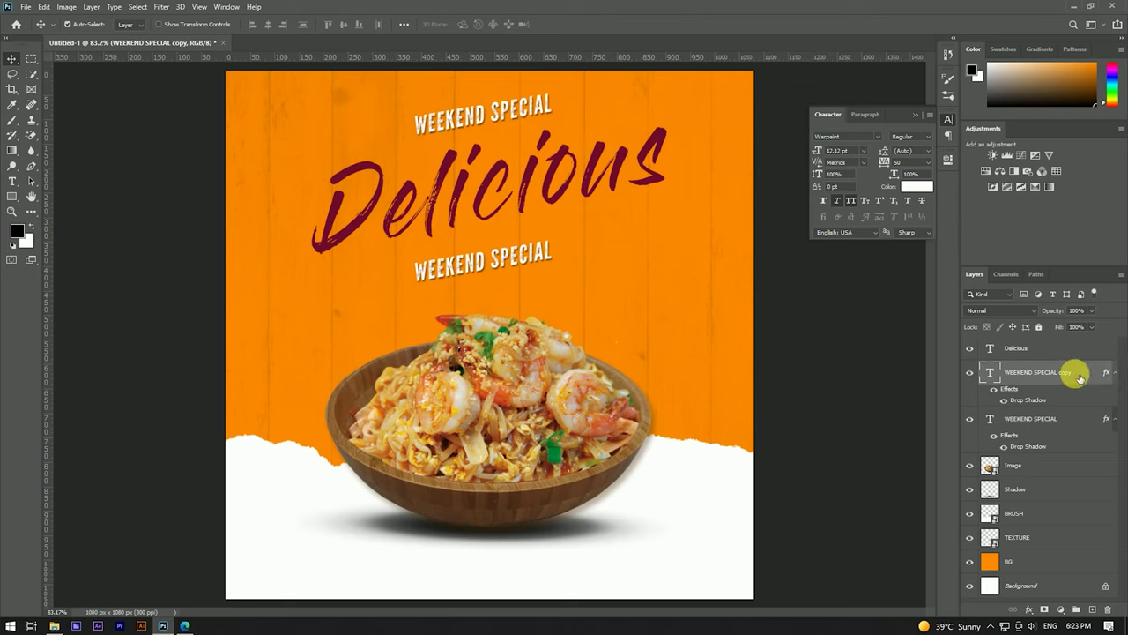
double_click(992, 373)
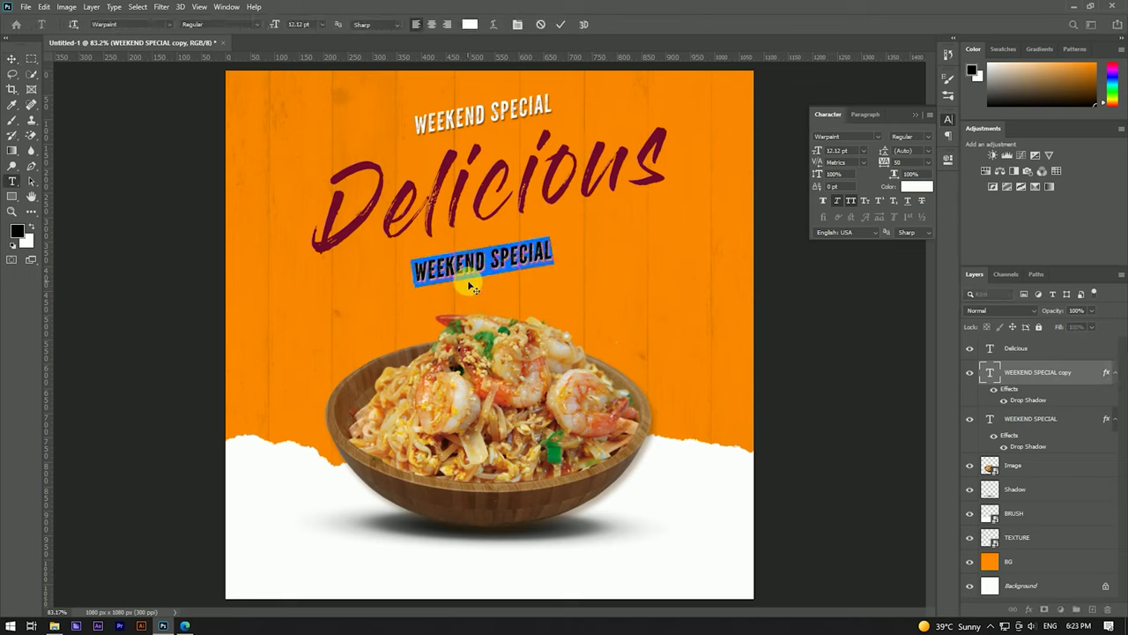
text(FOOD MENU)
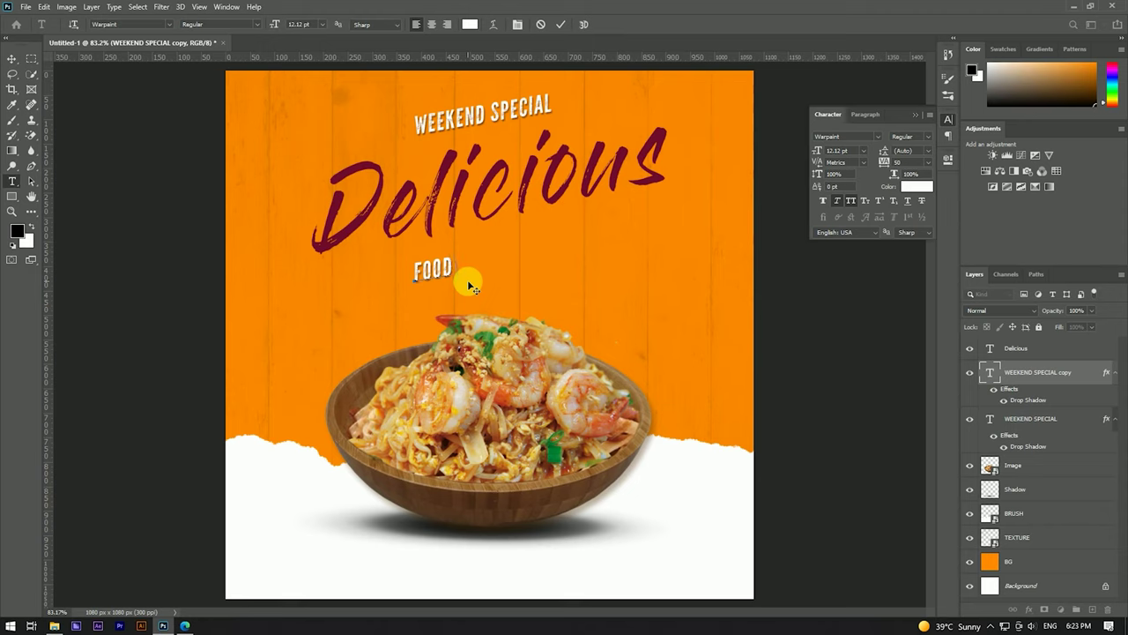
click(562, 24)
click(12, 59)
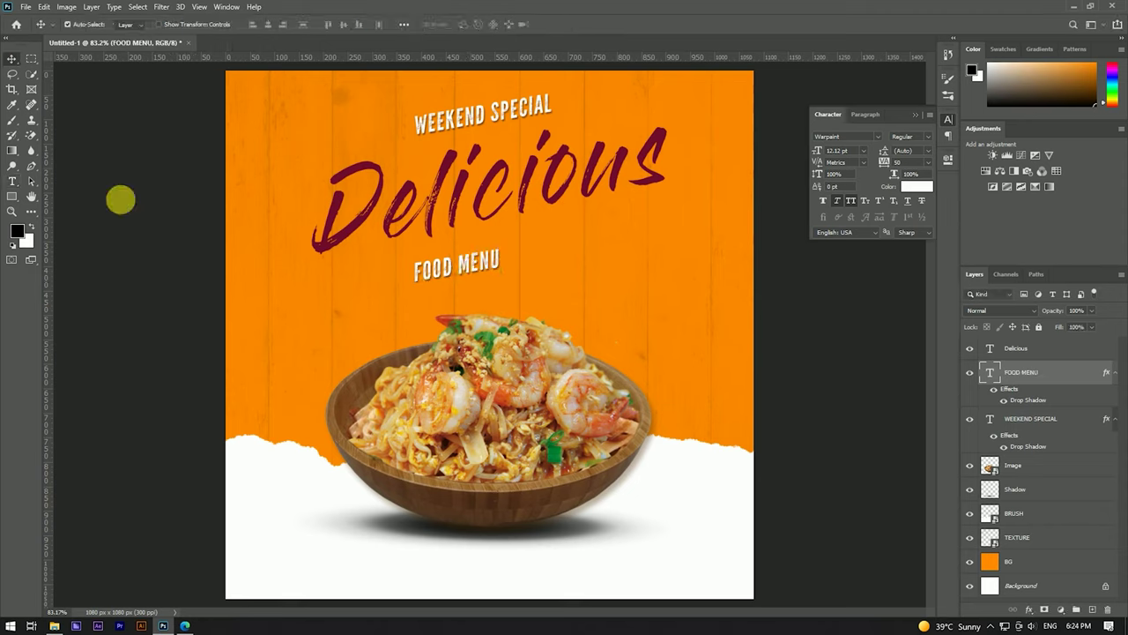
Centre FOOD MENU horizontally on the canvas using the Background layer
ctrl+click(1043, 589)
click(268, 24)
drag(537, 259, 532, 231)
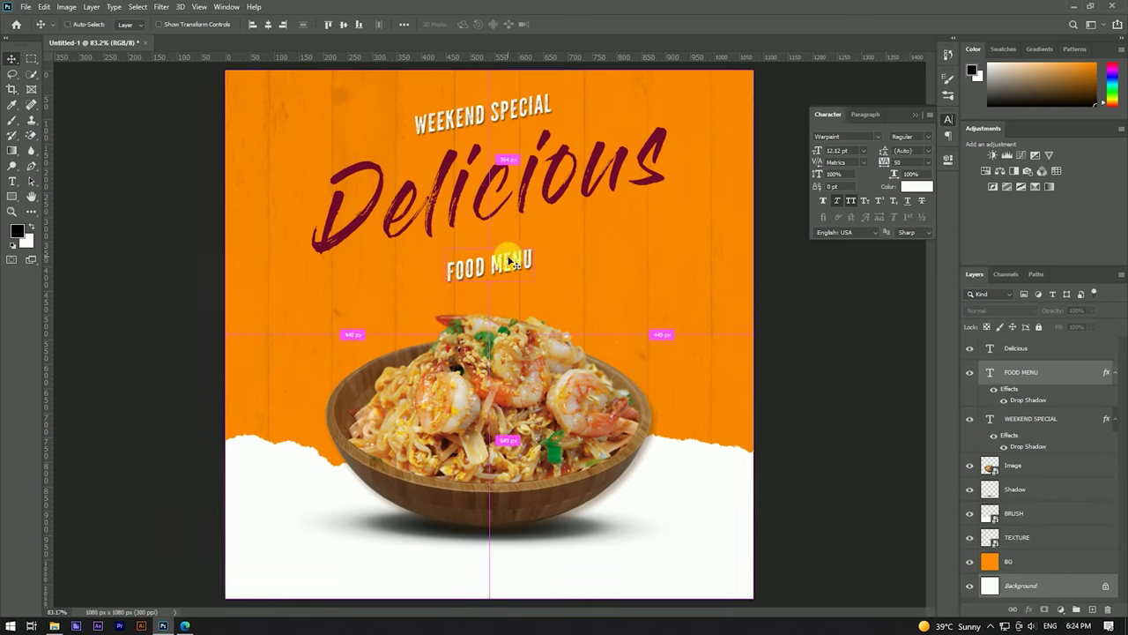
click(536, 235)
click(1021, 377)
Enlarge FOOD MENU to about 46.42 pt beneath Delicious
key(ctrl+t)
drag(532, 273, 654, 252)
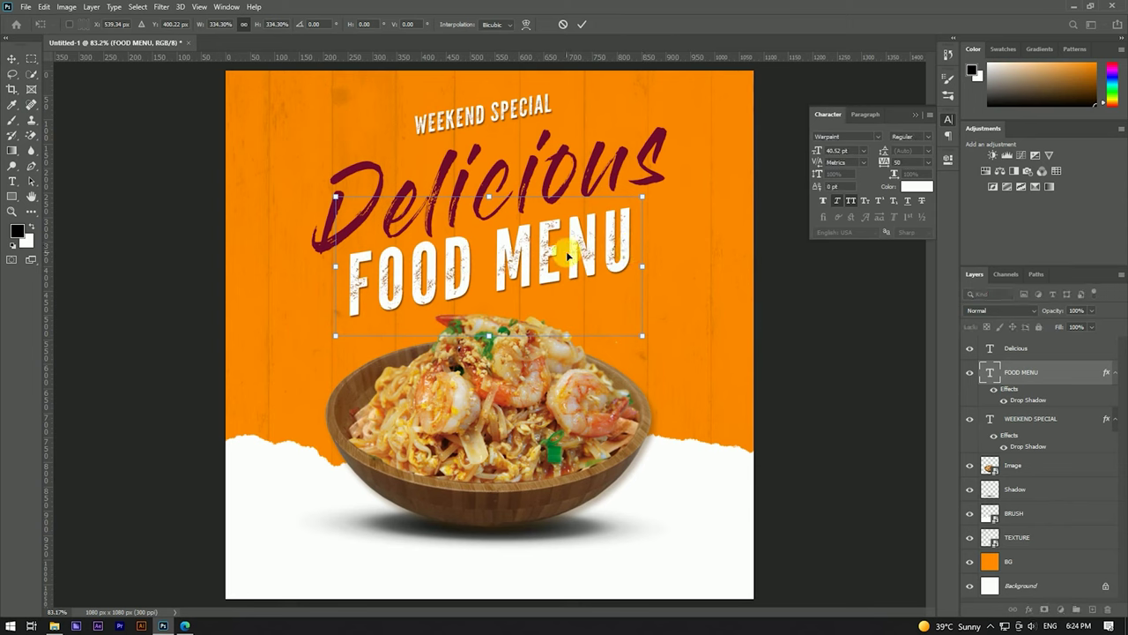
click(580, 28)
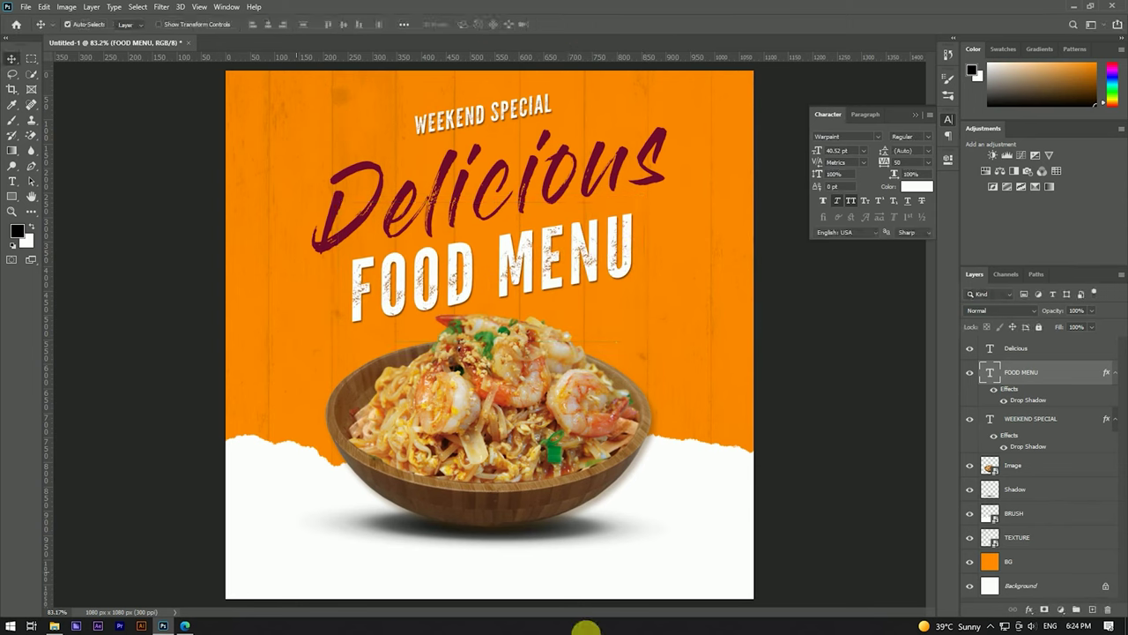
key(ctrl+t)
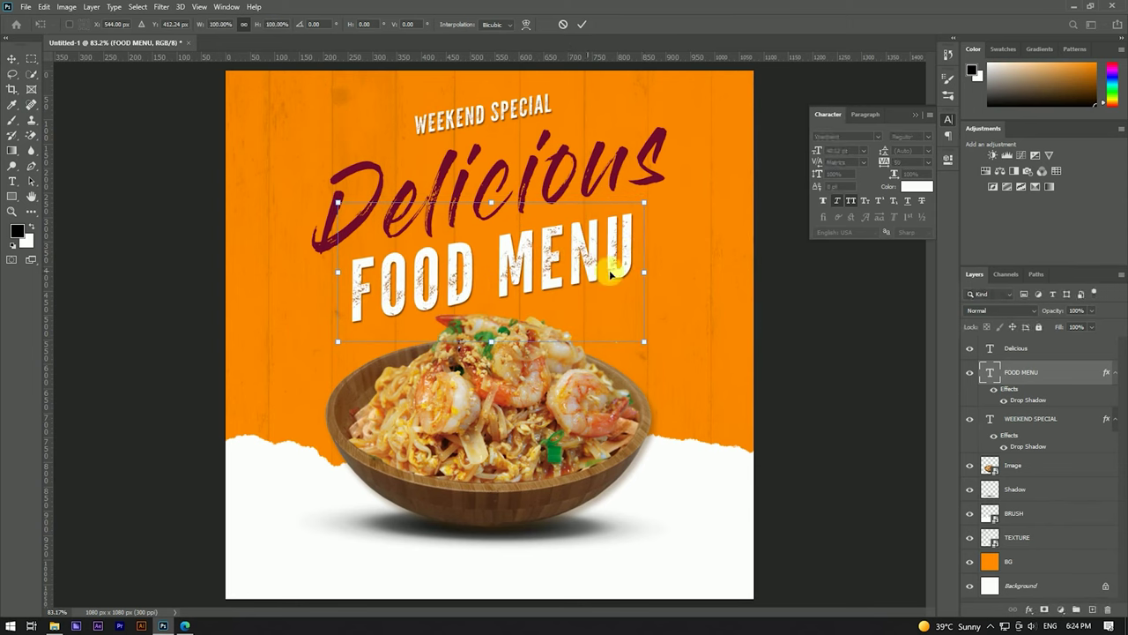
drag(643, 271, 668, 272)
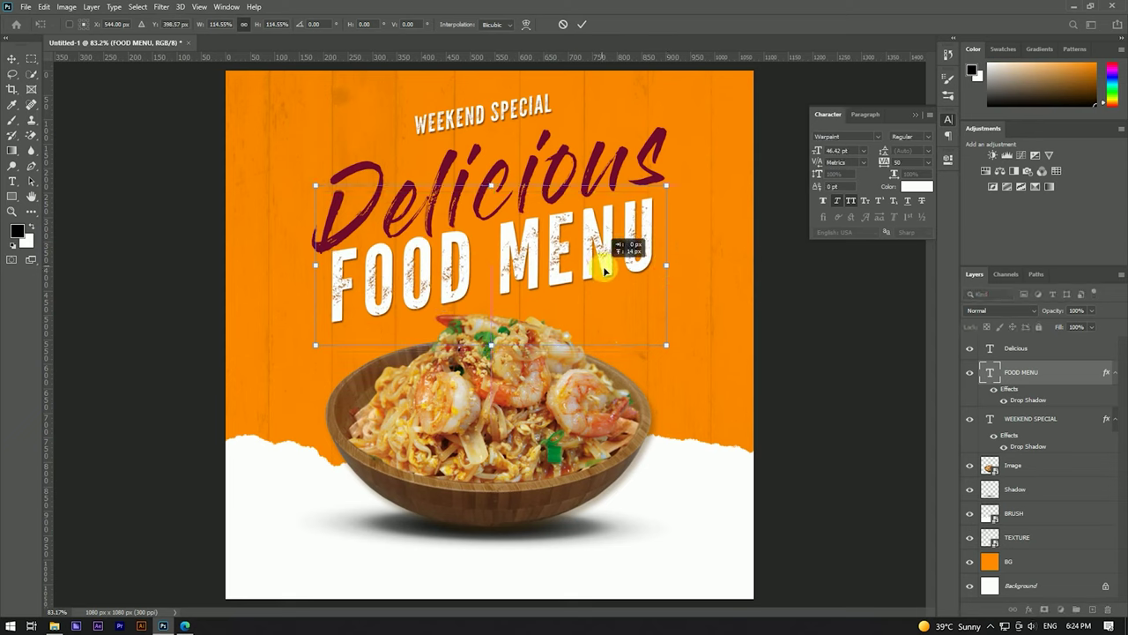
click(581, 24)
Shrink Delicious to about 91% (34.02 pt) and shift it slightly up
click(593, 165)
key(ctrl+t)
drag(700, 208, 675, 212)
drag(591, 188, 594, 173)
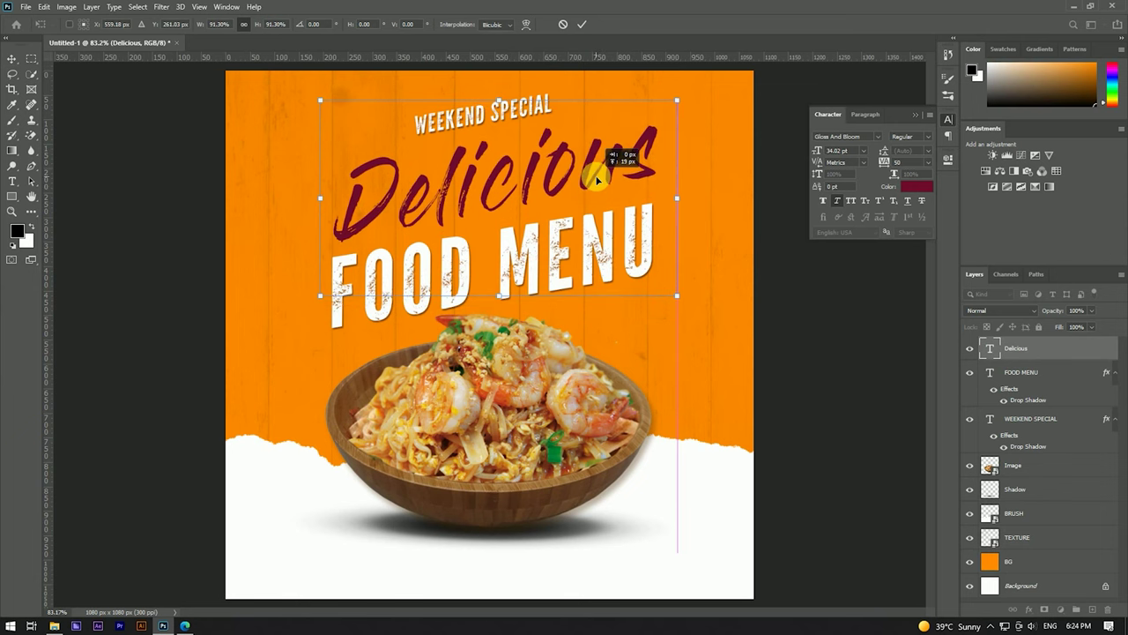
click(581, 23)
Nudge FOOD MENU slightly up into place under Delicious
scroll(492, 107, up, 5)
click(493, 107)
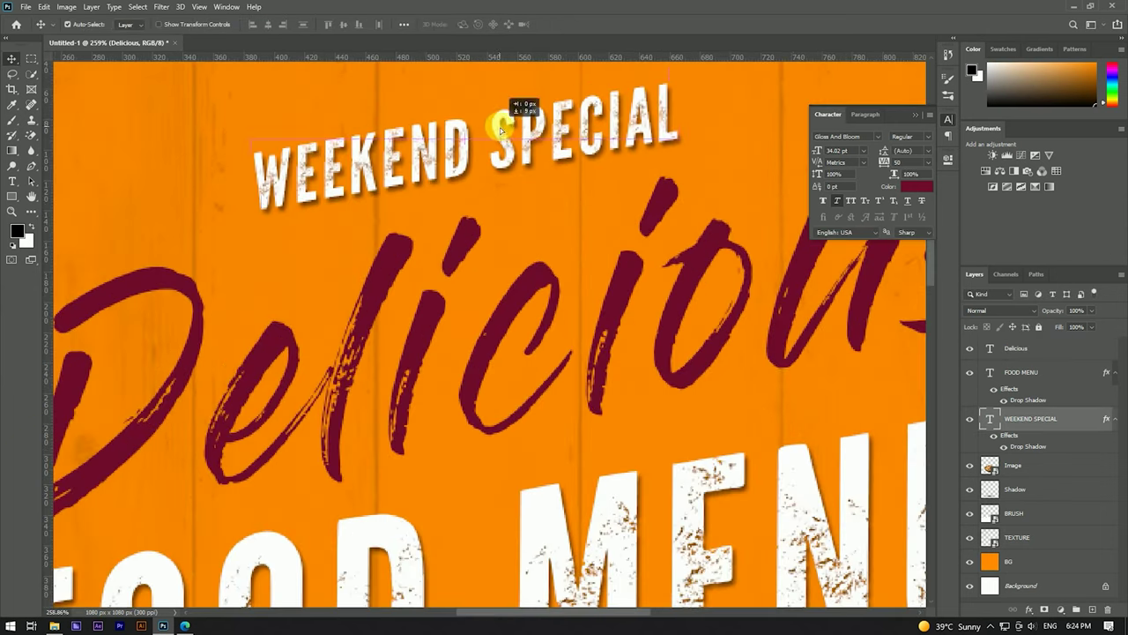
scroll(521, 106, down, 5)
scroll(493, 297, up, 3)
click(520, 254)
drag(520, 254, 523, 243)
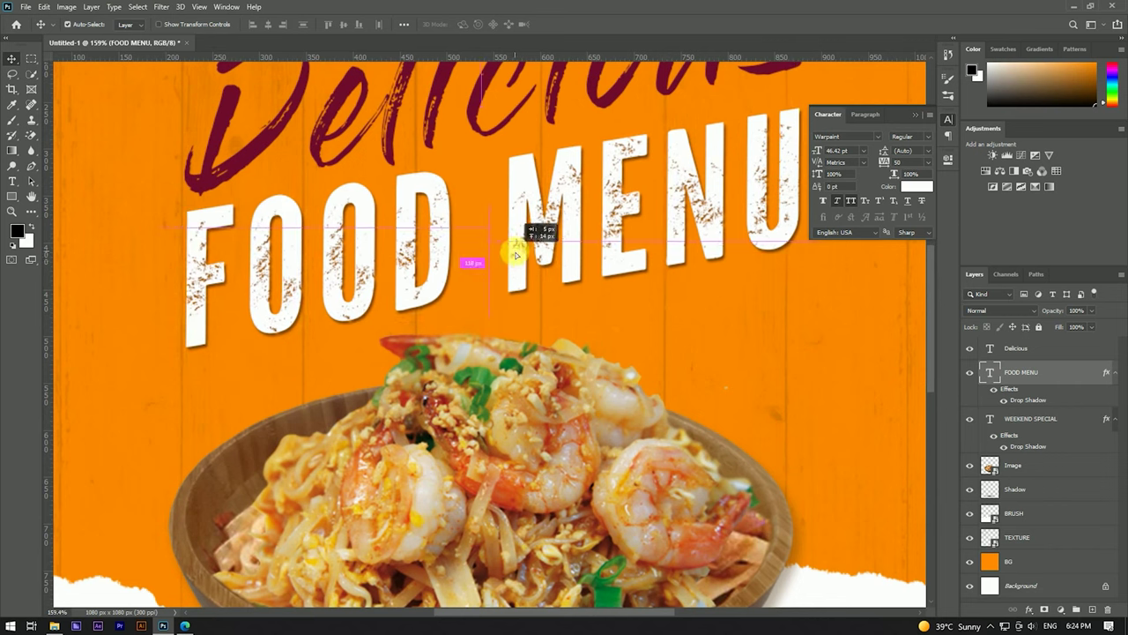
scroll(528, 251, down, 2)
scroll(541, 256, down, 3)
scroll(541, 256, down, 3)
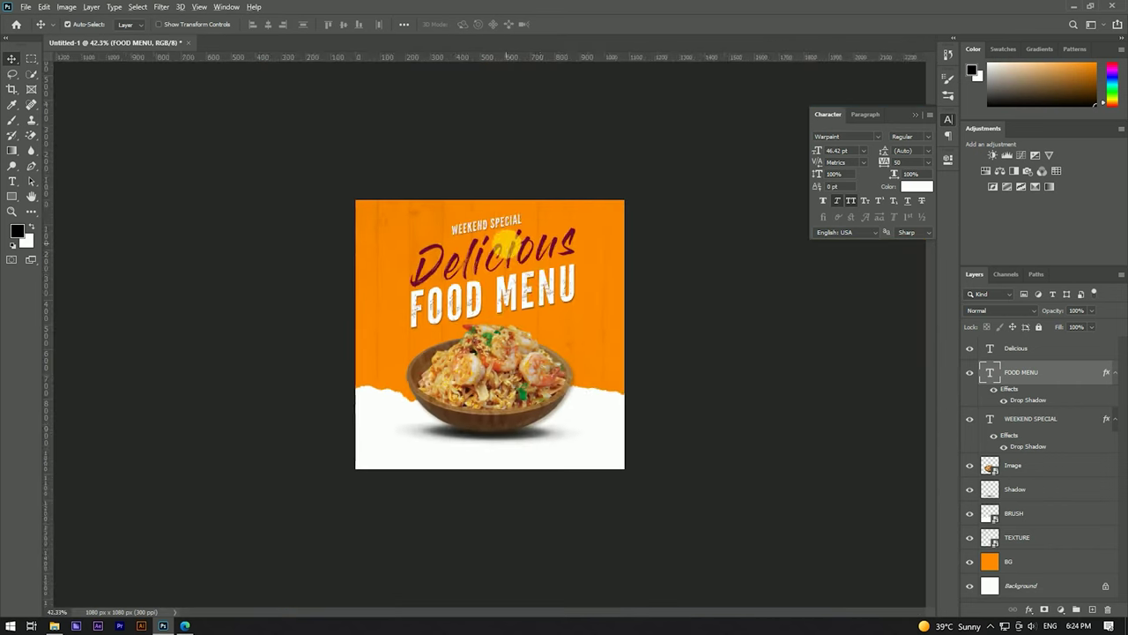
scroll(490, 334, up, 4)
scroll(505, 385, up, 2)
scroll(494, 414, up, 2)
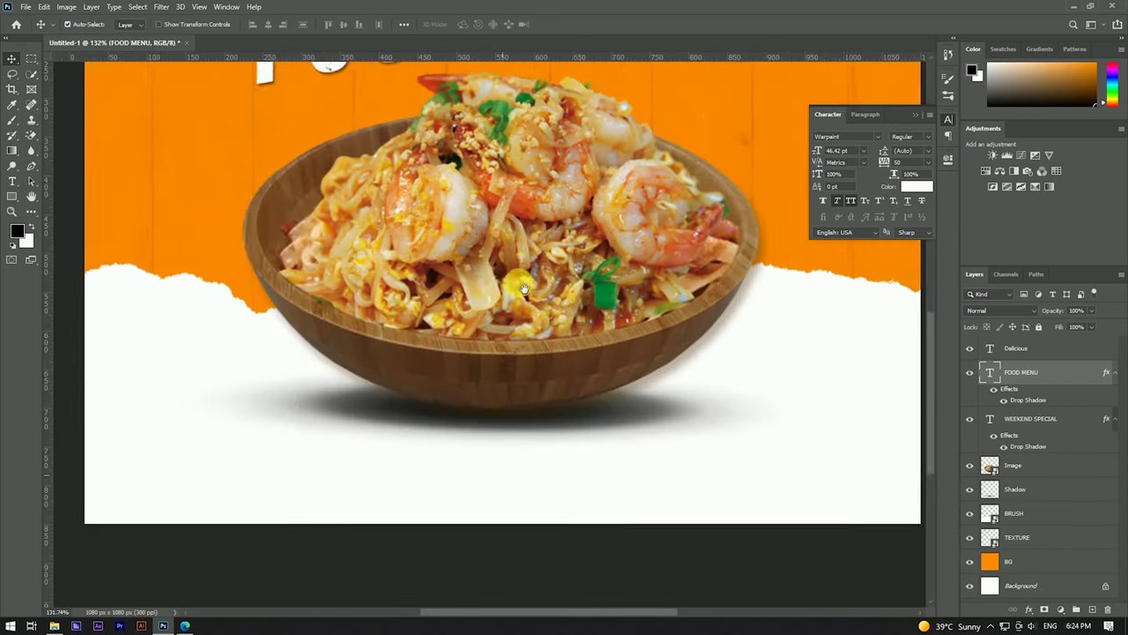
scroll(479, 444, down, 2)
scroll(484, 457, down, 2)
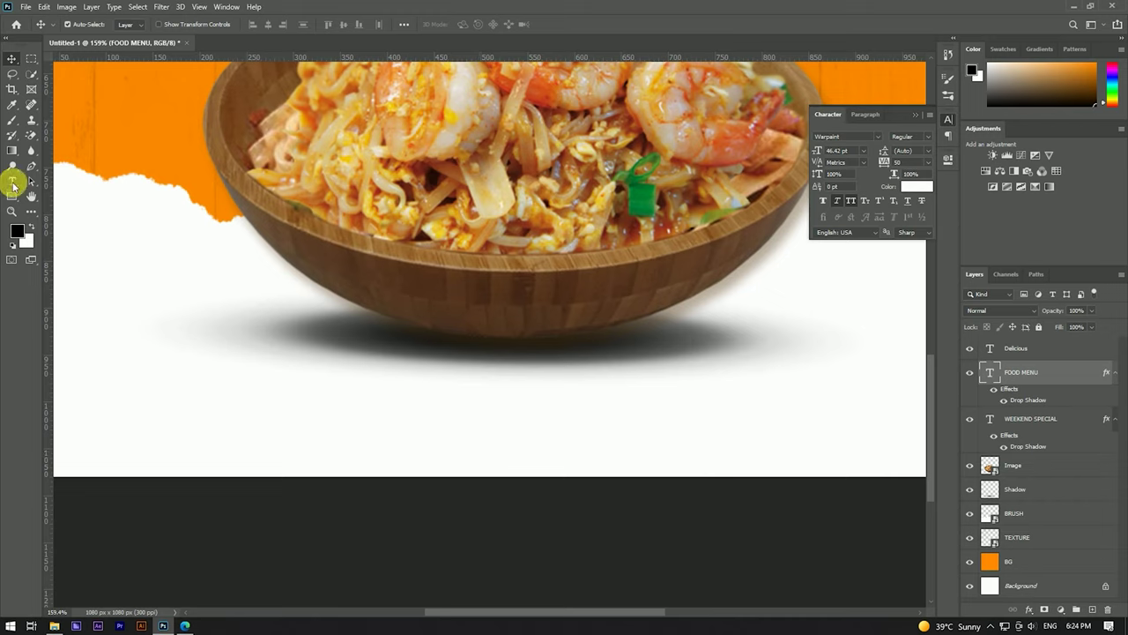
Draw a rounded rectangle below the bowl and fit the poster in view
click(10, 197)
right_click(10, 198)
click(79, 209)
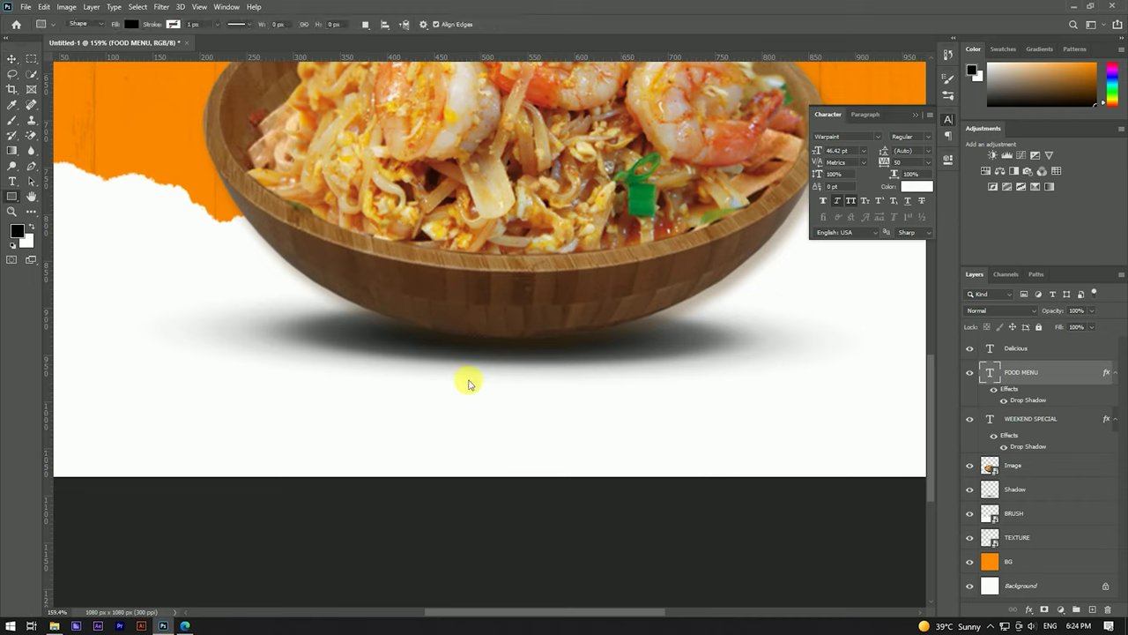
drag(347, 383, 702, 448)
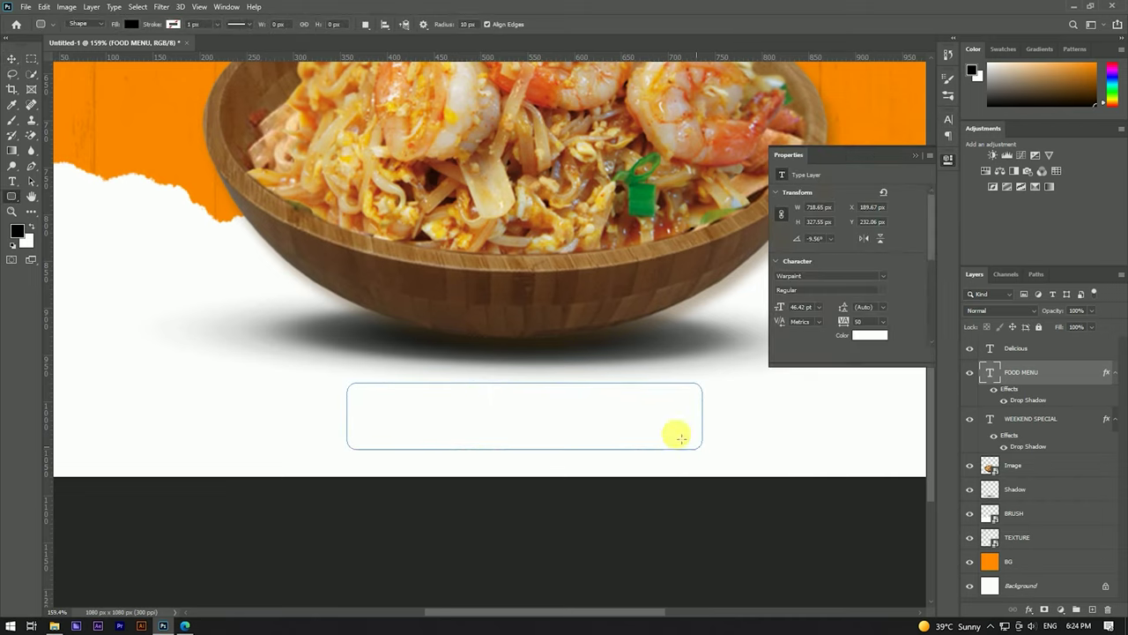
click(12, 58)
key(ctrl+0)
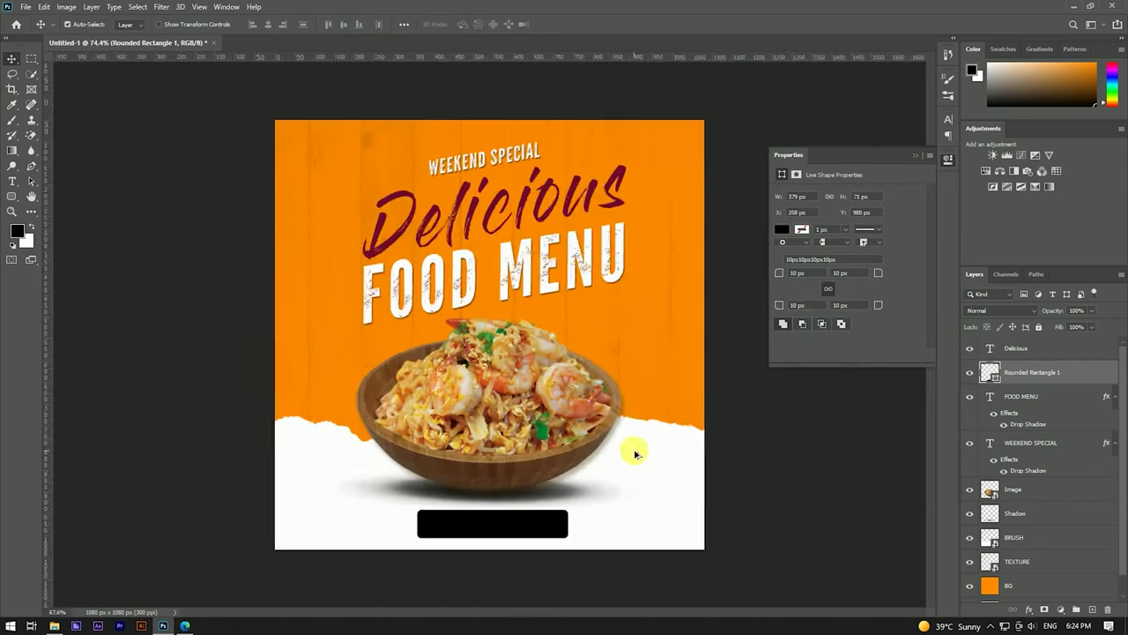
Round the rectangle's corners into a pill and fill it with maroon
drag(782, 275, 842, 275)
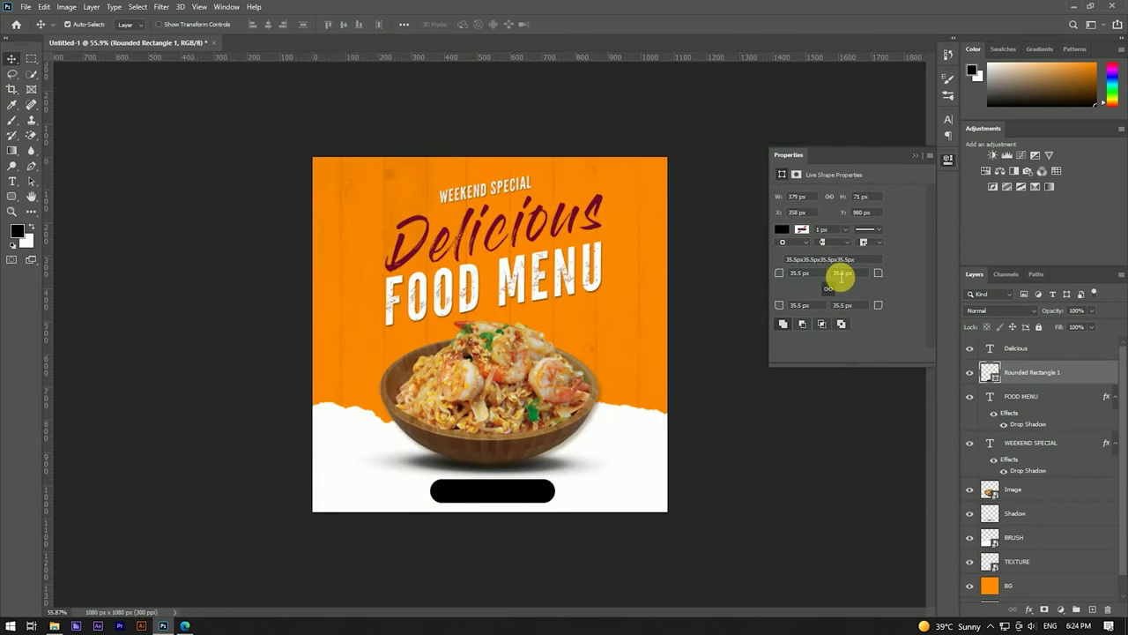
click(782, 229)
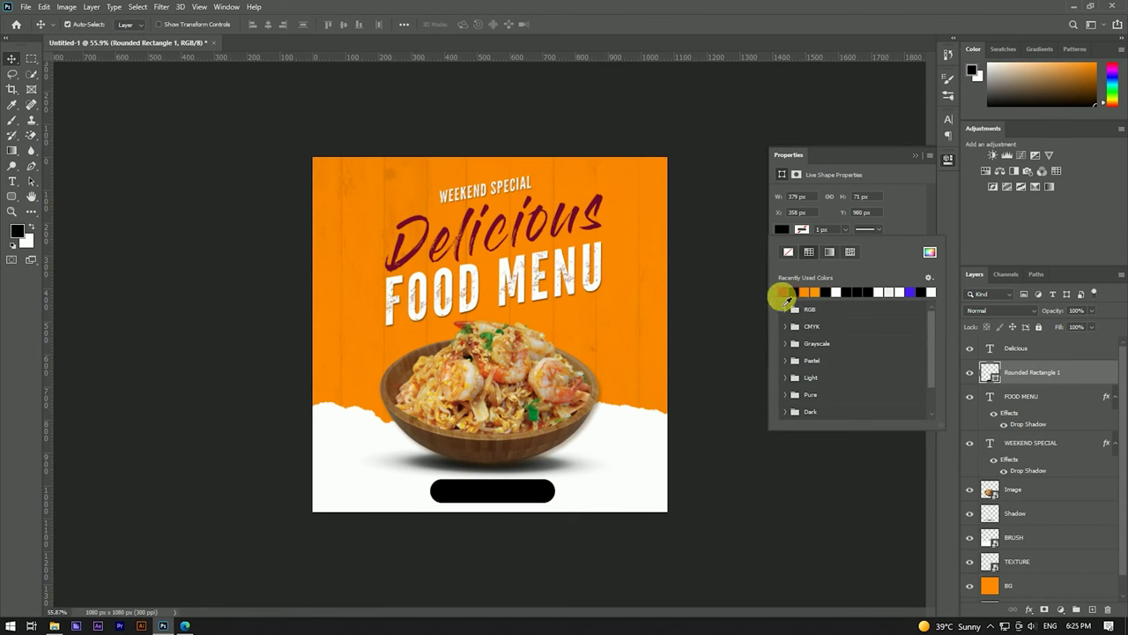
click(784, 291)
click(365, 353)
scroll(489, 507, up, 3)
scroll(555, 503, up, 3)
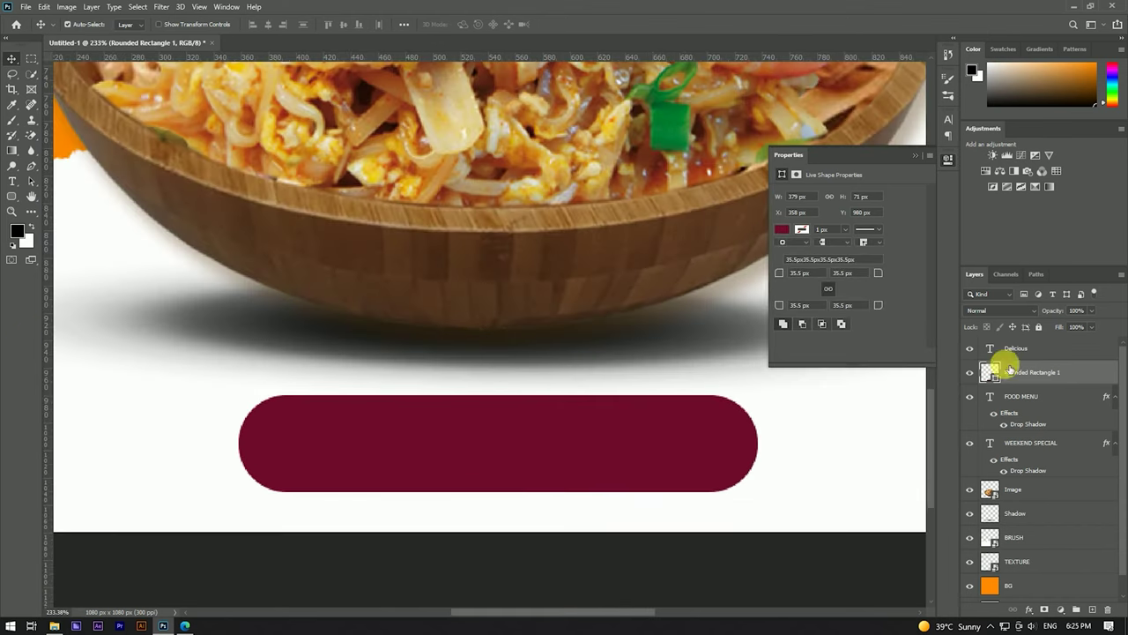
click(948, 158)
Make the maroon pill narrower and centre it horizontally on the canvas
key(ctrl+t)
drag(758, 445, 652, 443)
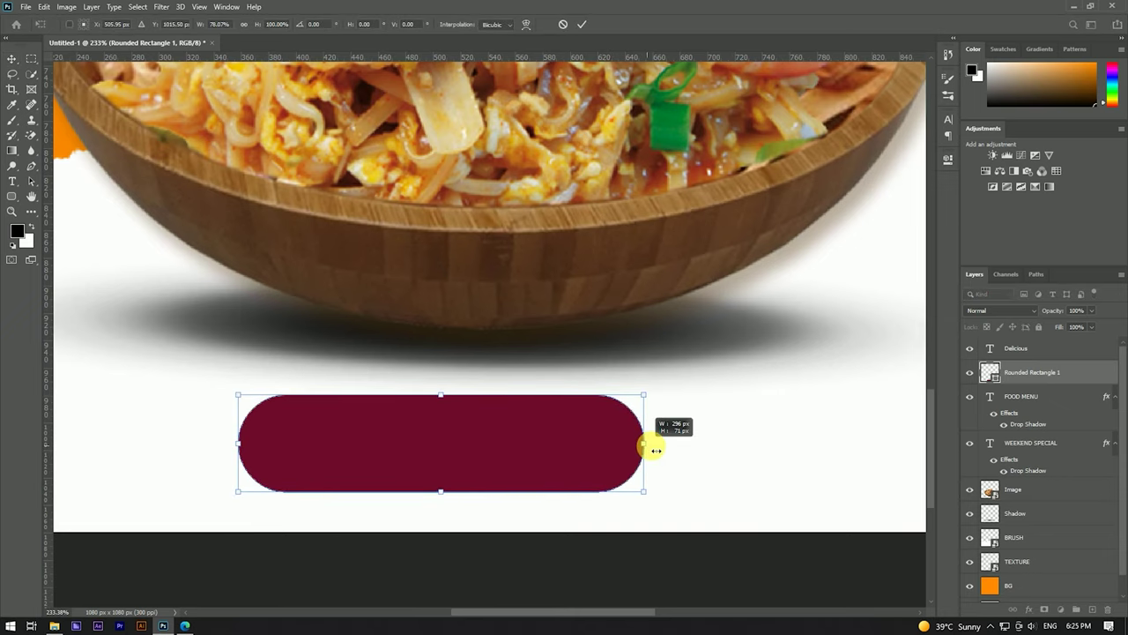
click(582, 24)
scroll(1035, 559, down, 1)
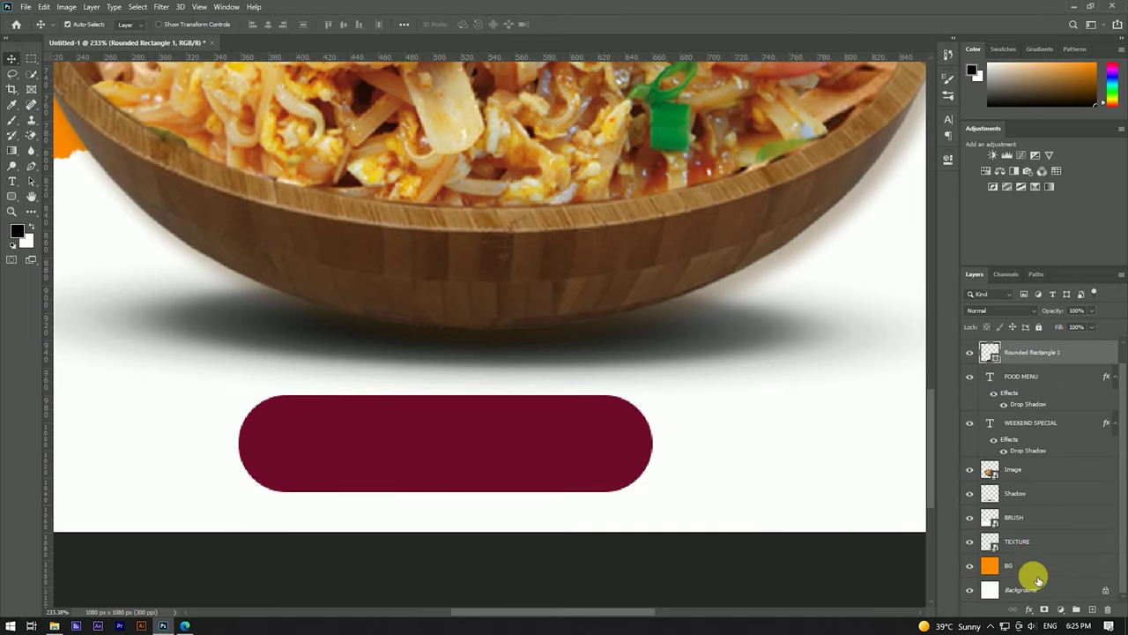
click(268, 23)
click(602, 550)
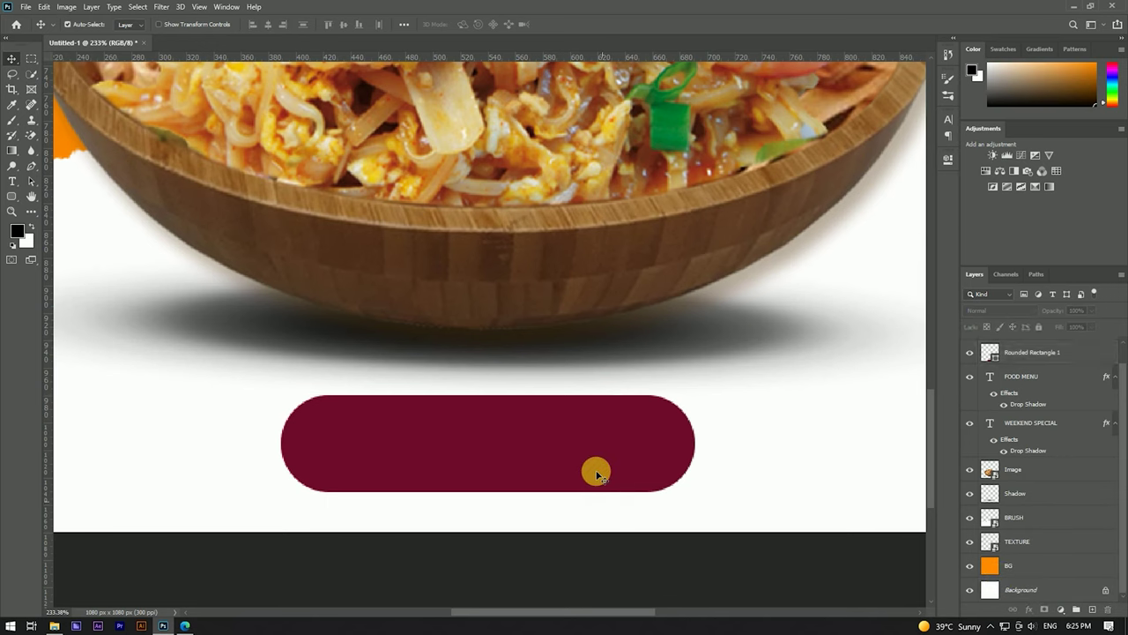
click(594, 453)
Narrow the pill further from its right side and re-centre it on the poster
scroll(564, 423, down, 5)
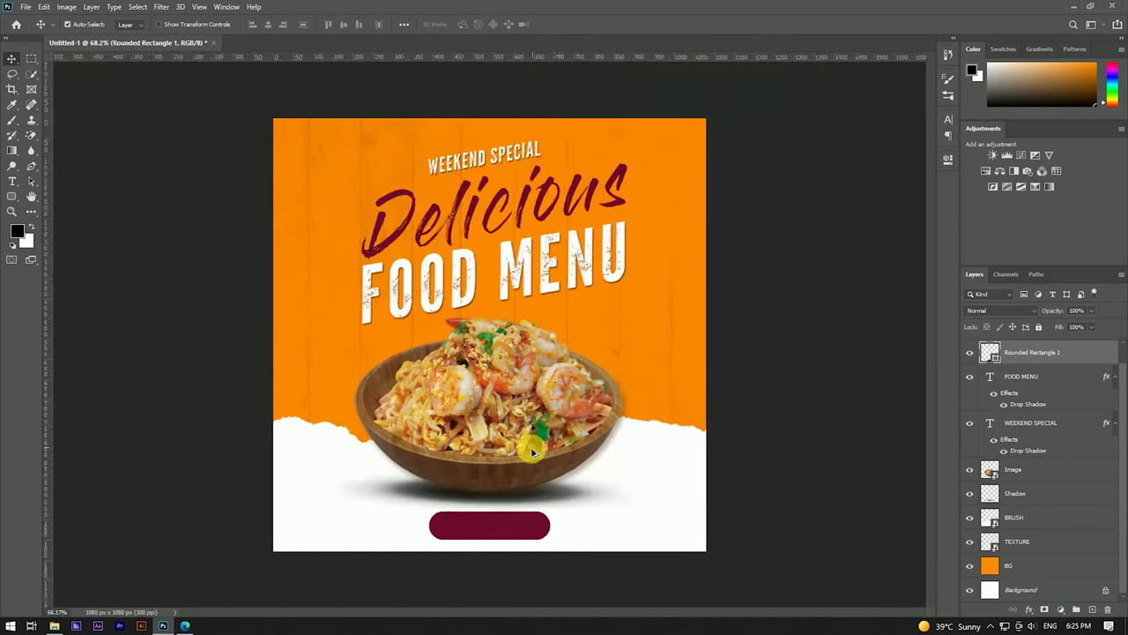
scroll(512, 493, up, 4)
scroll(544, 448, up, 3)
key(ctrl+t)
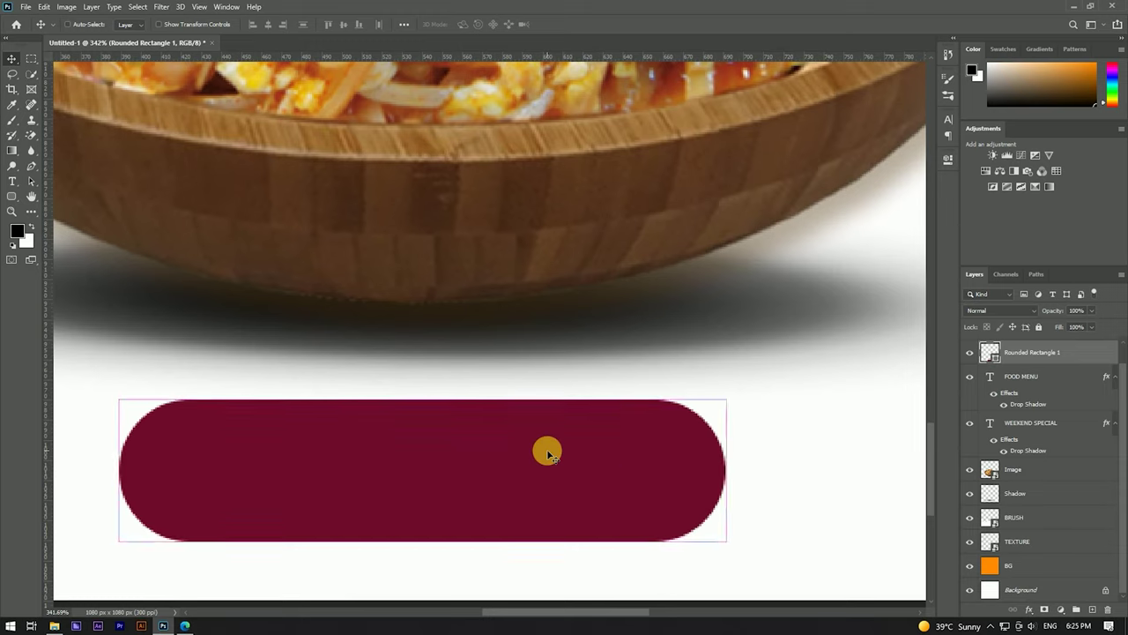
mouse_move(724, 471)
mouse_down()
mouse_move(674, 472)
mouse_move(675, 462)
mouse_up()
click(580, 30)
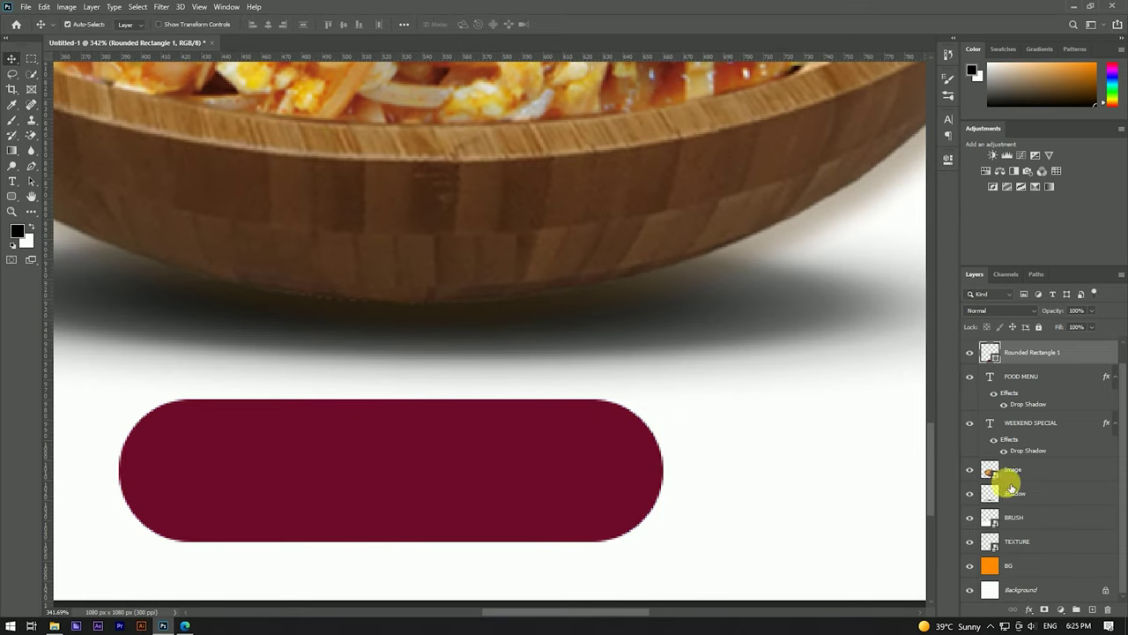
click(270, 25)
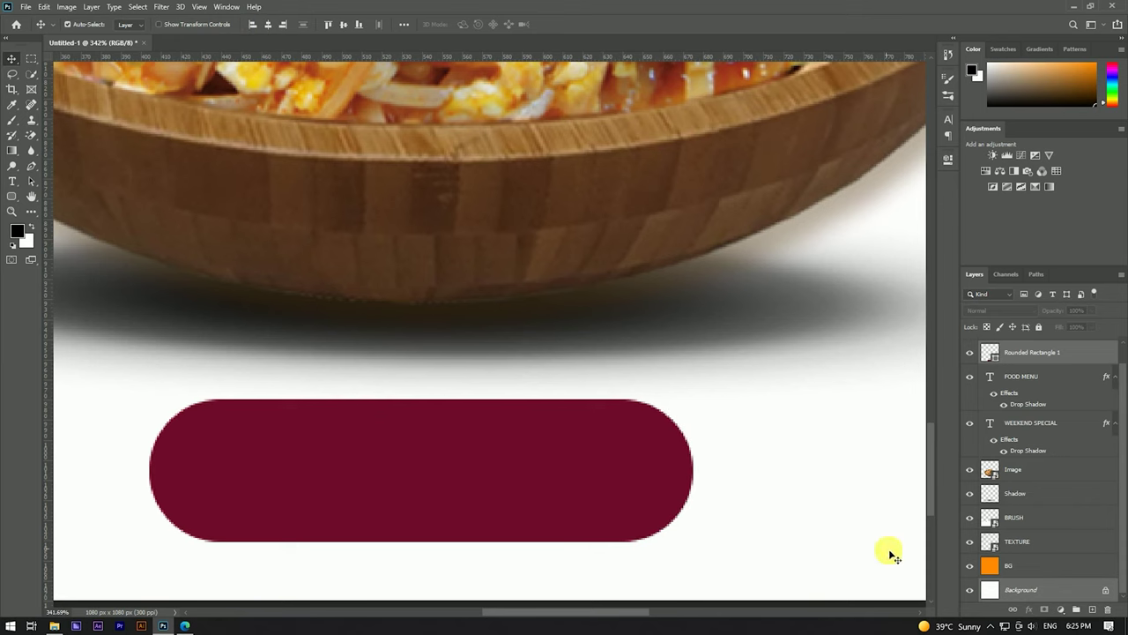
Move the TEXTURE layer above BRUSH so the wood grain shows across the white area
mouse_move(1014, 542)
mouse_down()
mouse_move(1026, 559)
mouse_move(1022, 511)
mouse_up()
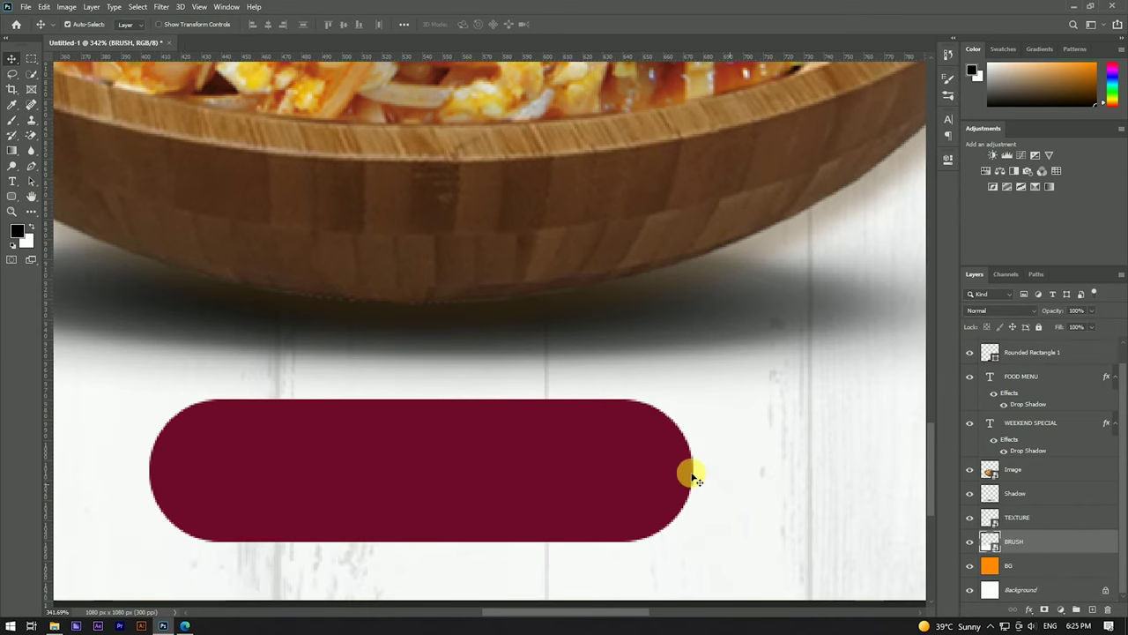
click(687, 471)
scroll(623, 337, down, 5)
scroll(484, 486, up, 3)
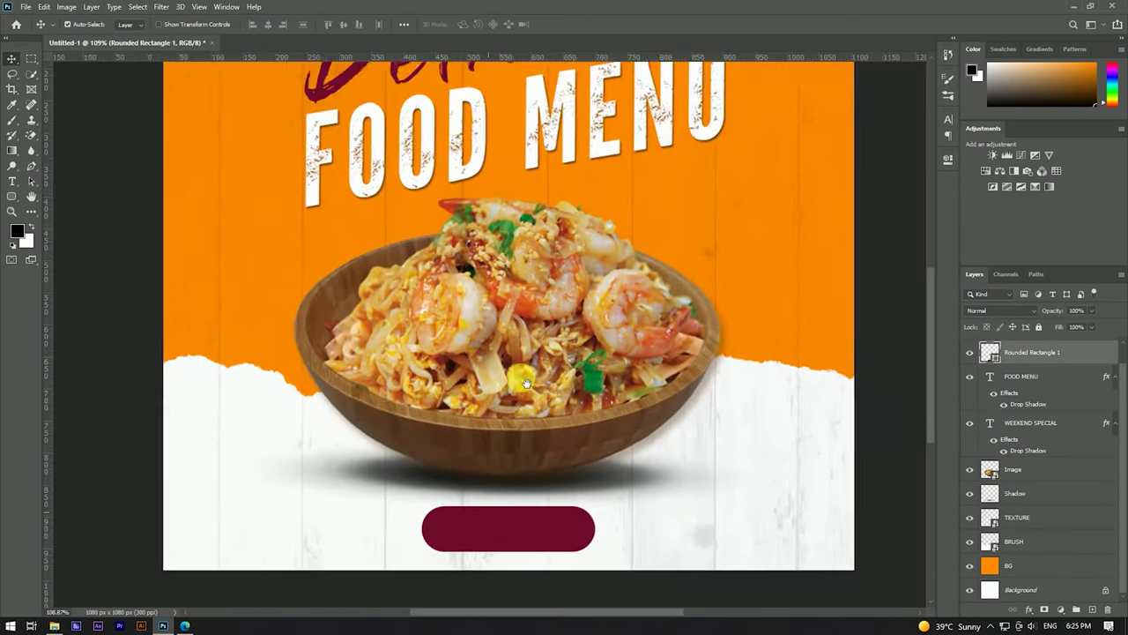
scroll(556, 449, up, 2)
scroll(537, 400, down, 1)
scroll(540, 405, down, 3)
scroll(540, 404, up, 3)
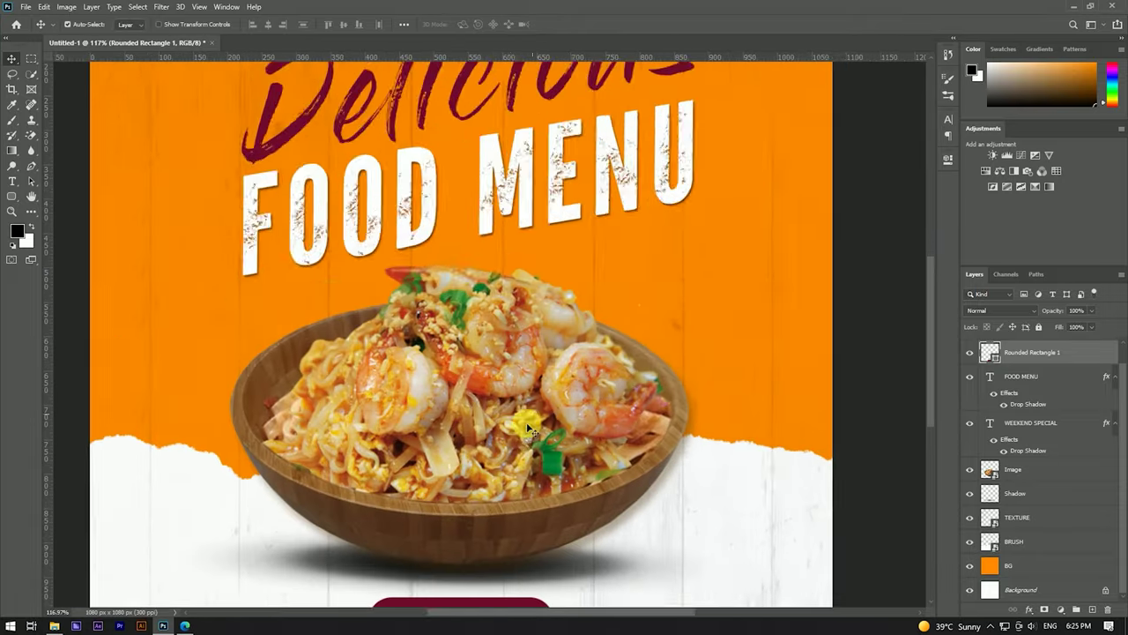
scroll(493, 420, up, 2)
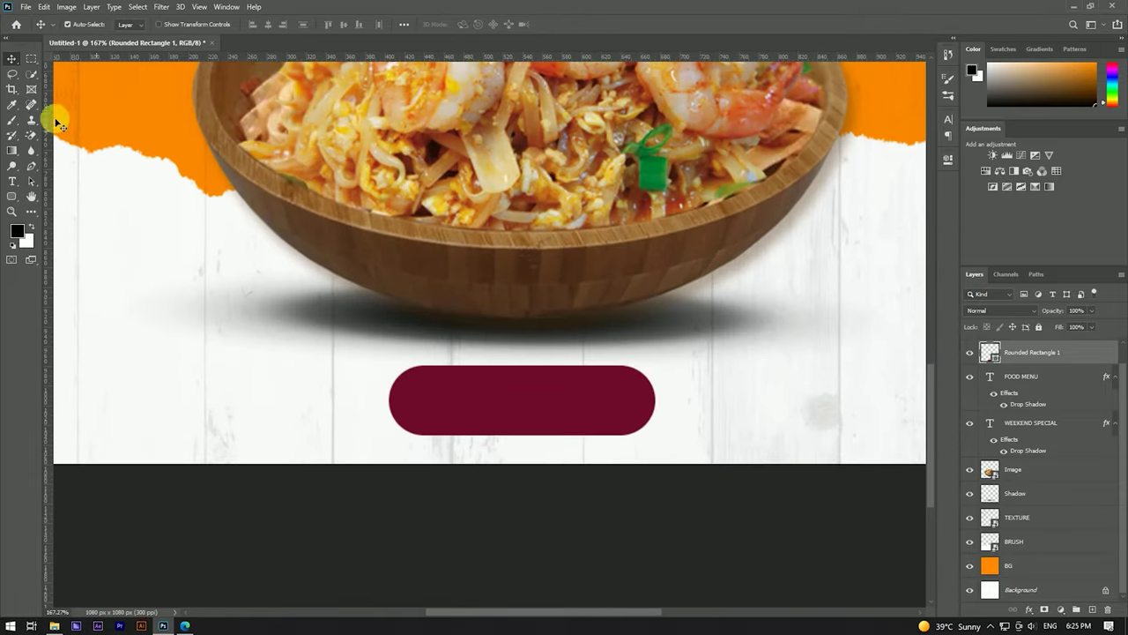
Add ORDER NOW text and move it onto the maroon pill
click(12, 181)
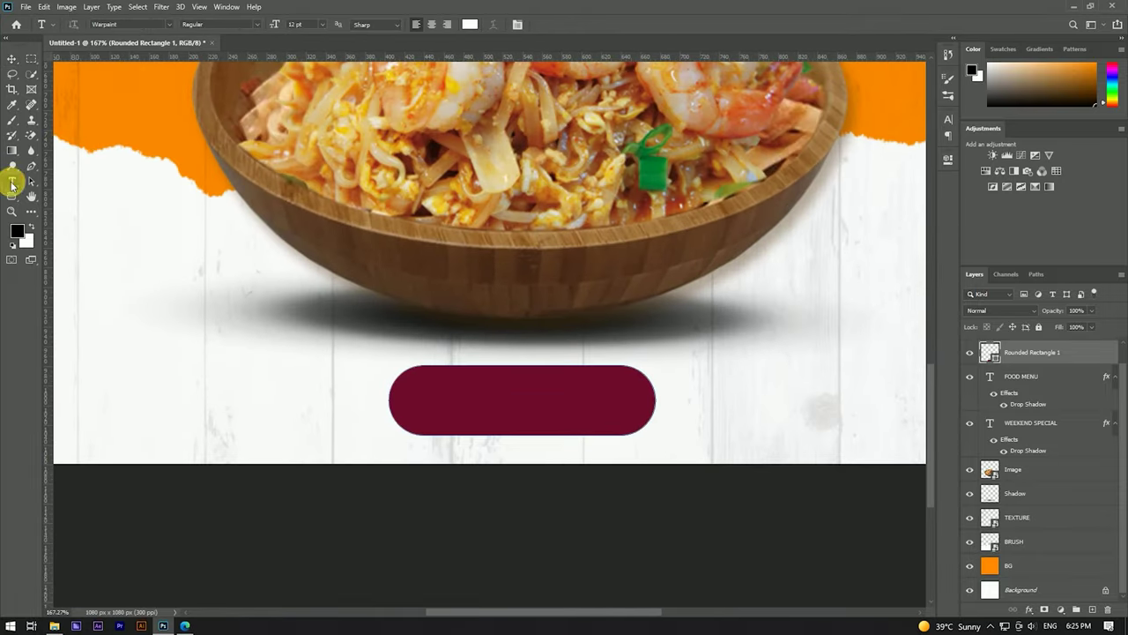
click(260, 410)
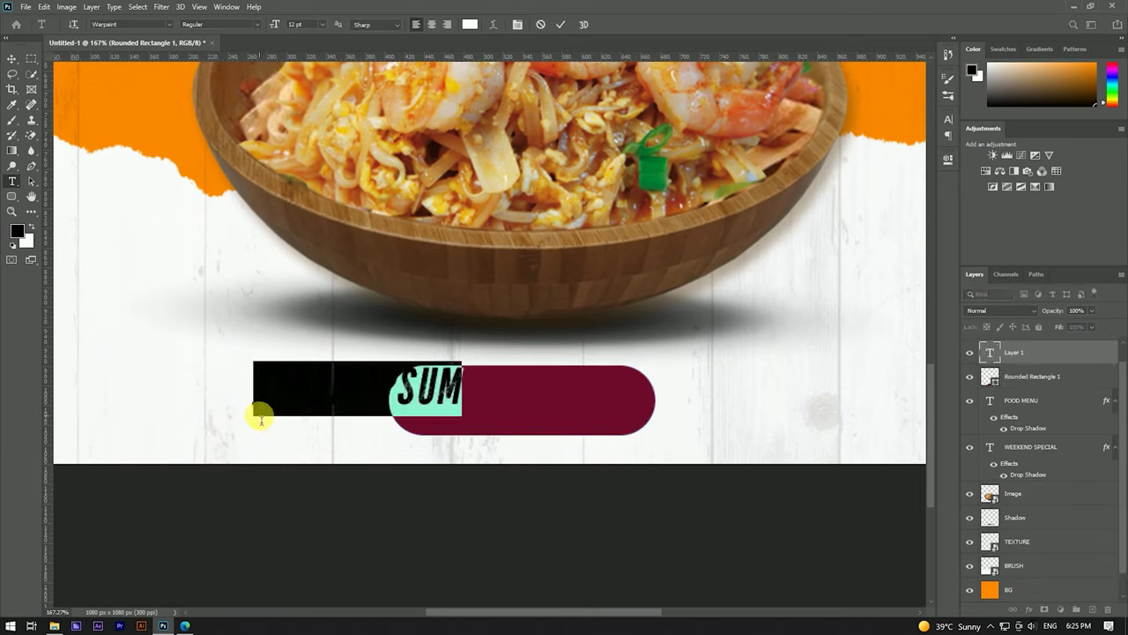
key(BackSpace)
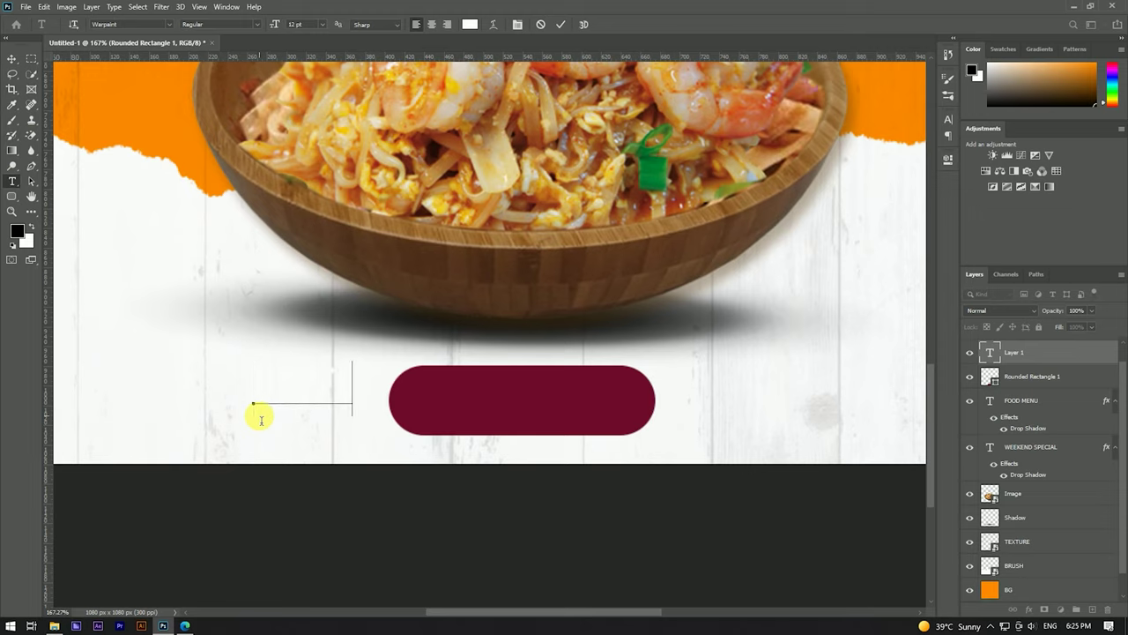
click(560, 27)
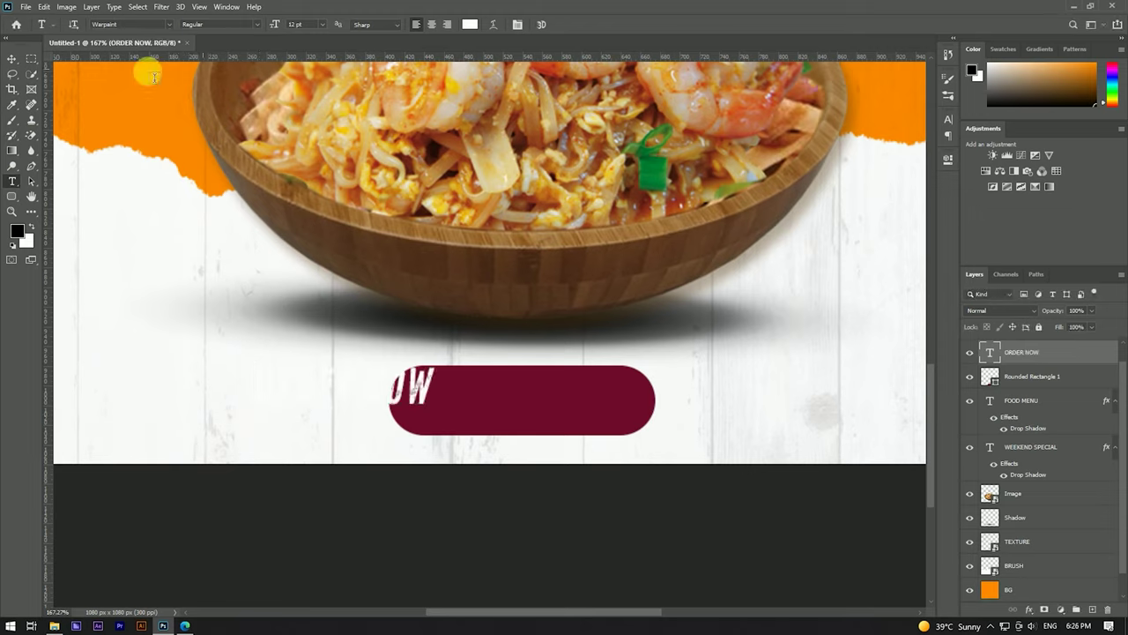
key(v)
drag(392, 397, 560, 408)
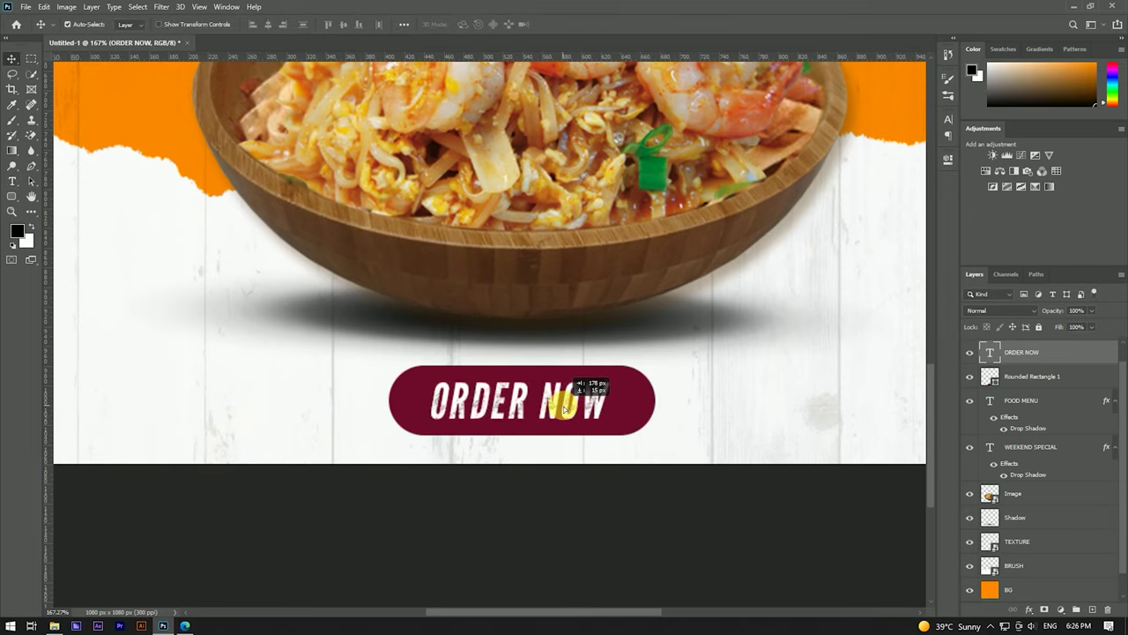
Remove the italic slant from ORDER NOW, leaving faux bold off
click(949, 160)
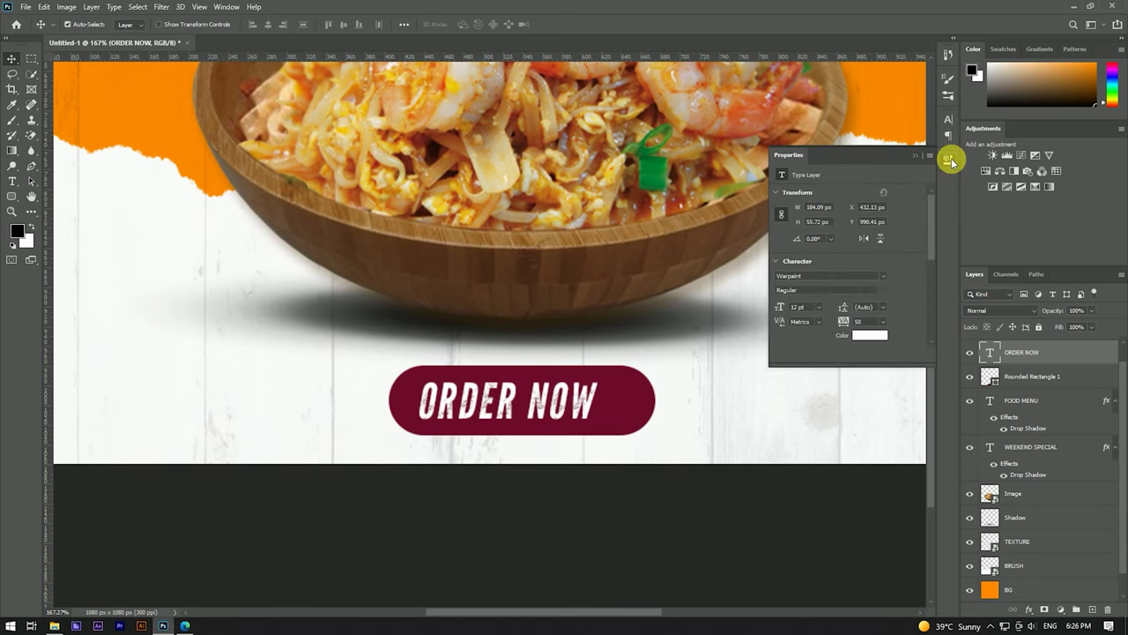
click(948, 119)
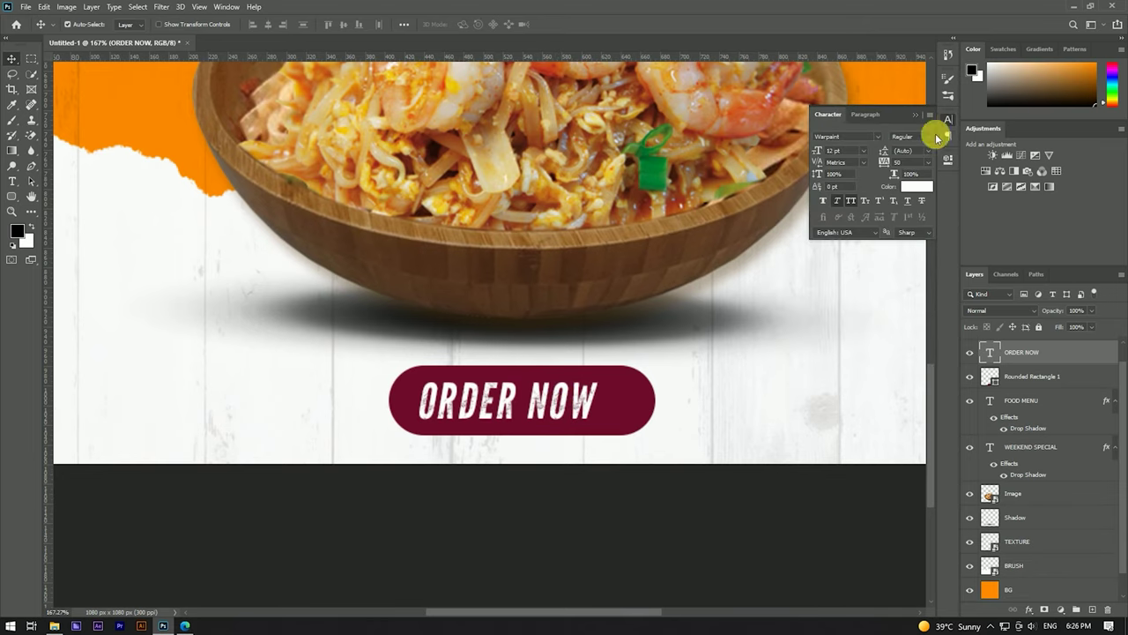
click(841, 202)
click(823, 201)
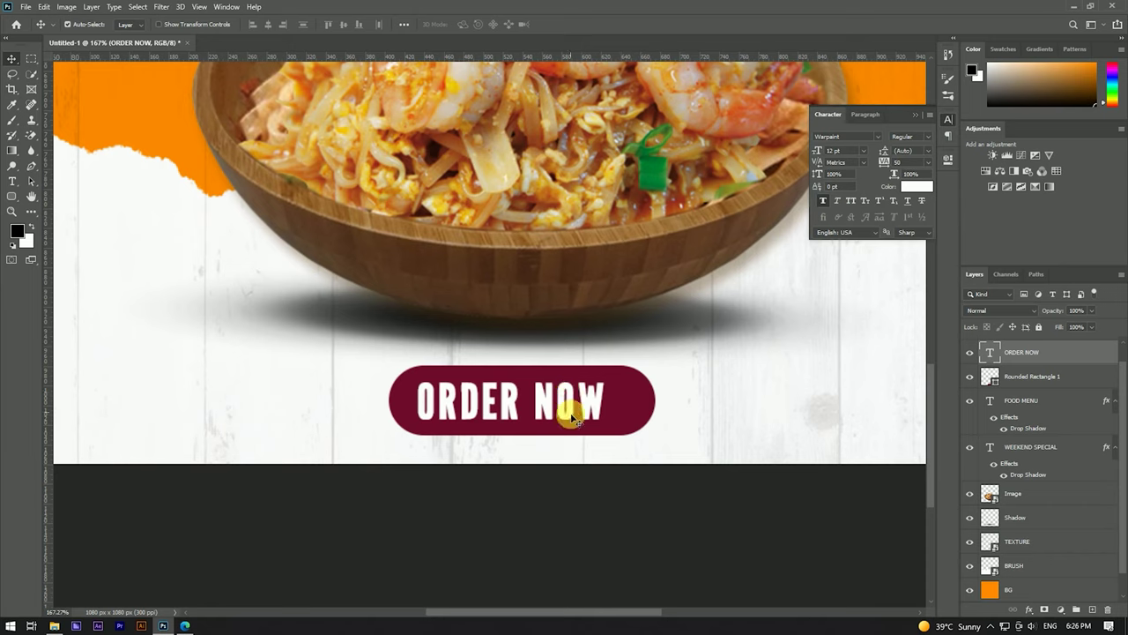
click(824, 203)
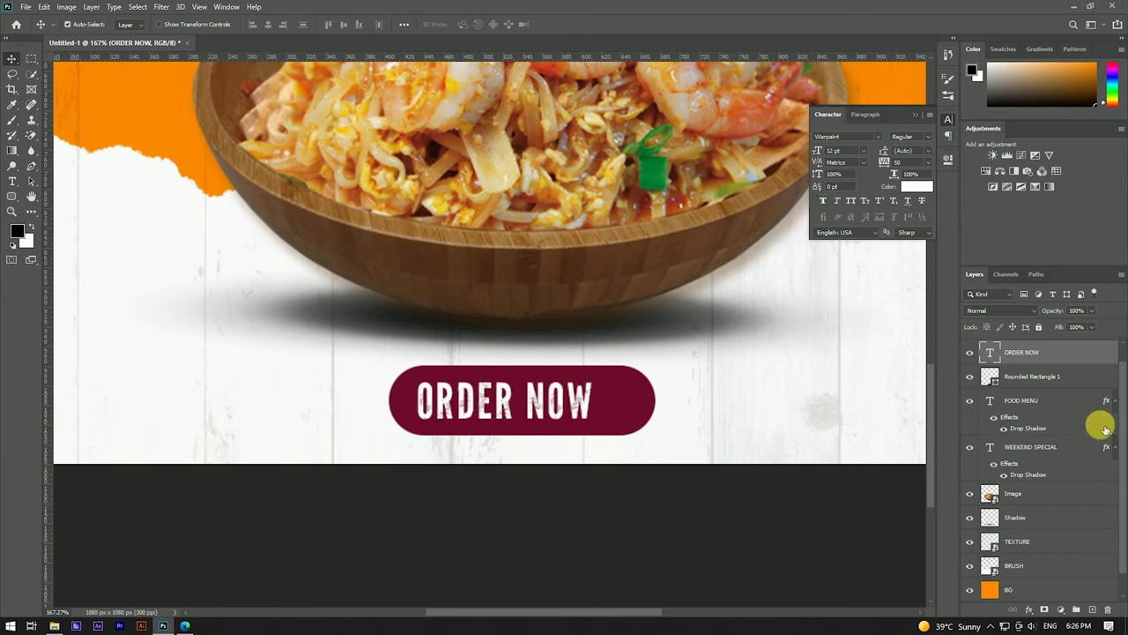
scroll(1098, 428, down, 1)
Re-centre ORDER NOW horizontally on the maroon button
click(1022, 587)
click(269, 27)
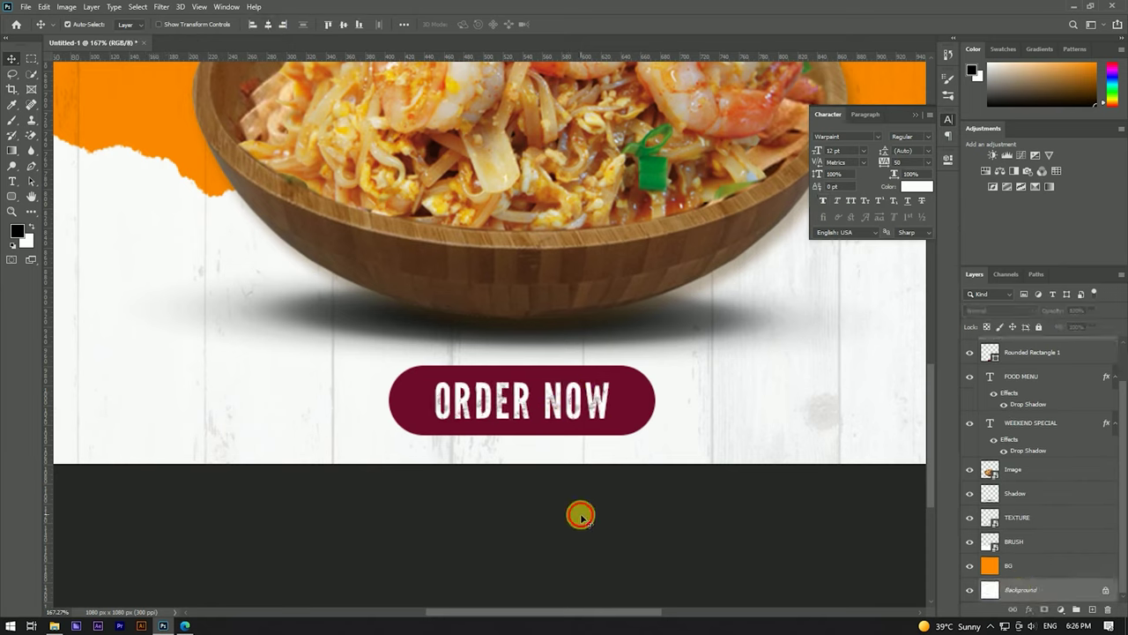
click(574, 411)
double_click(1095, 375)
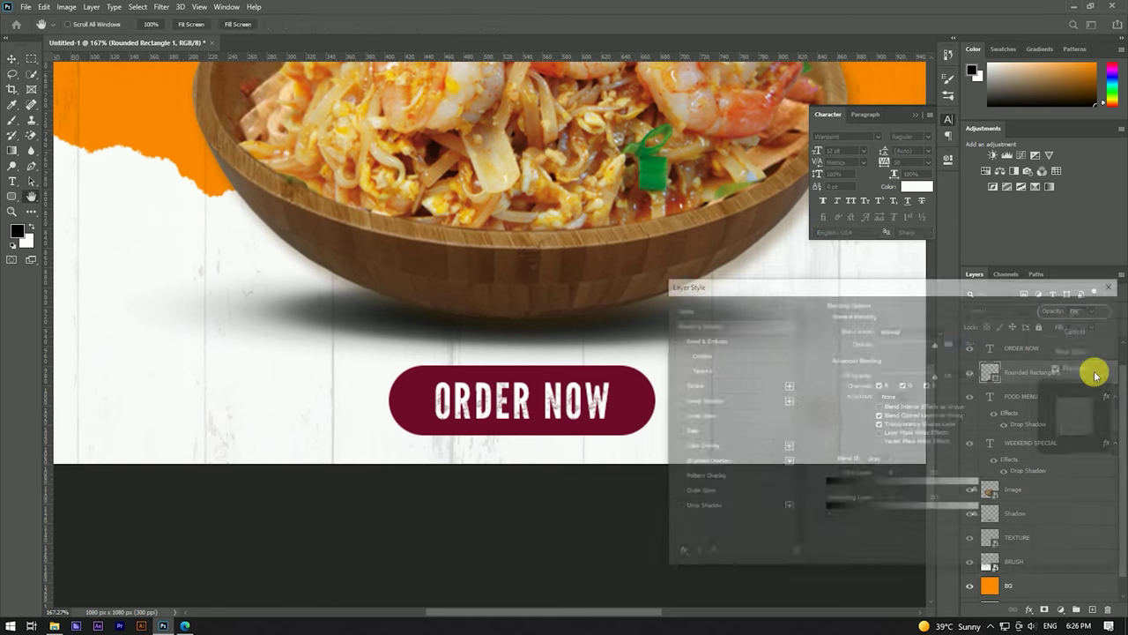
Add a Drop Shadow layer style to the maroon Rounded Rectangle 1 pill
click(677, 506)
click(700, 507)
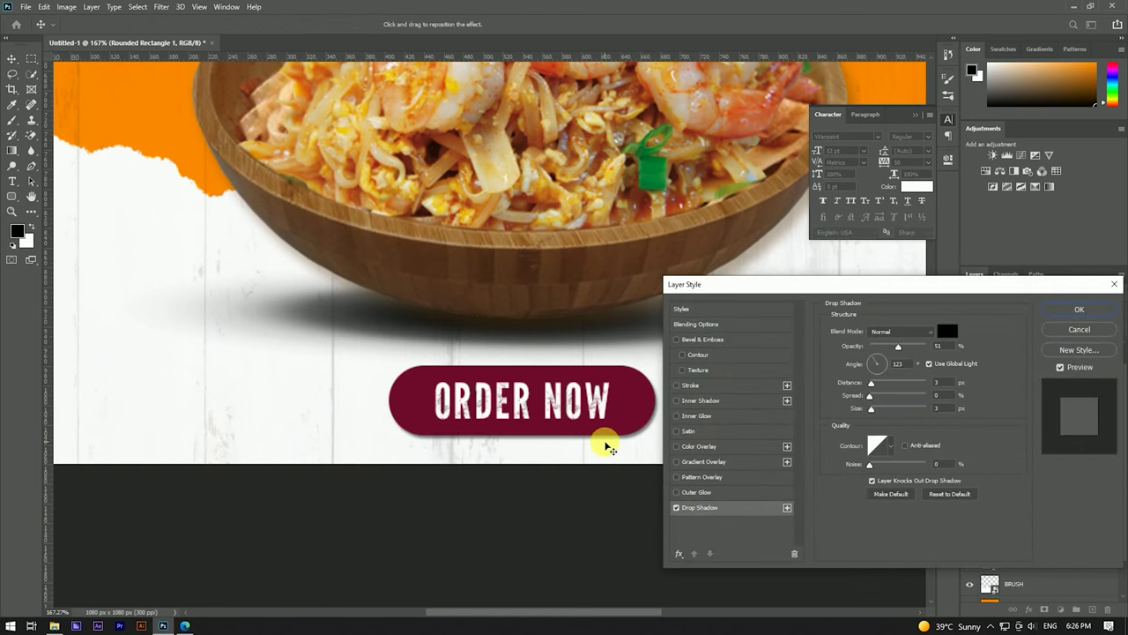
click(1079, 310)
Change the ORDER NOW label's font to Poppins Bold
click(551, 407)
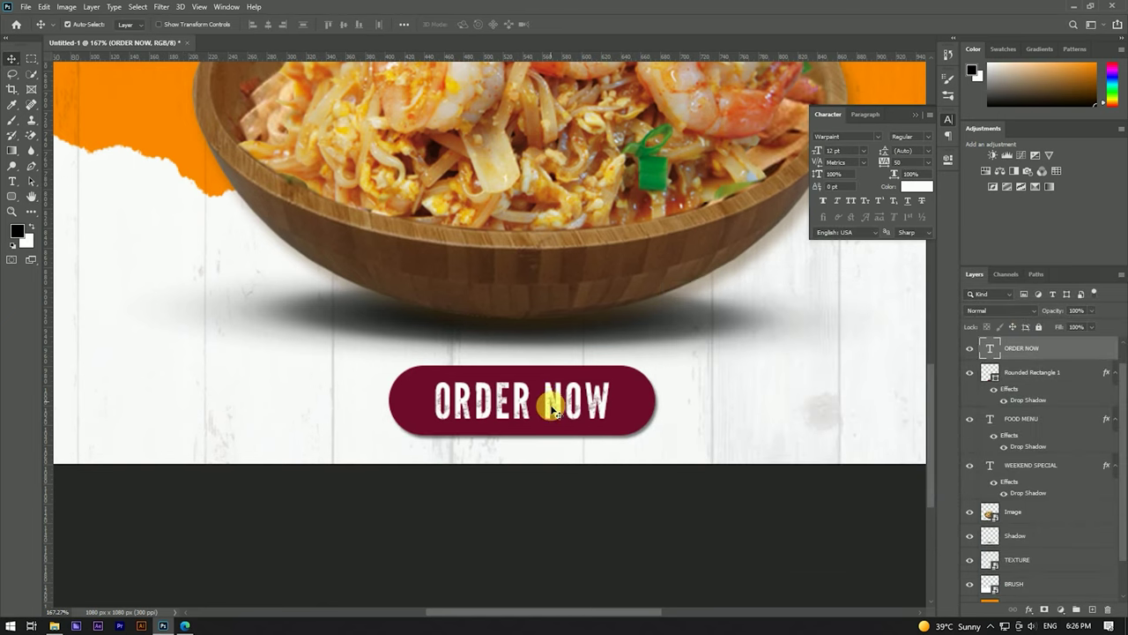
scroll(551, 407, up, 3)
scroll(551, 401, down, 3)
scroll(556, 392, down, 2)
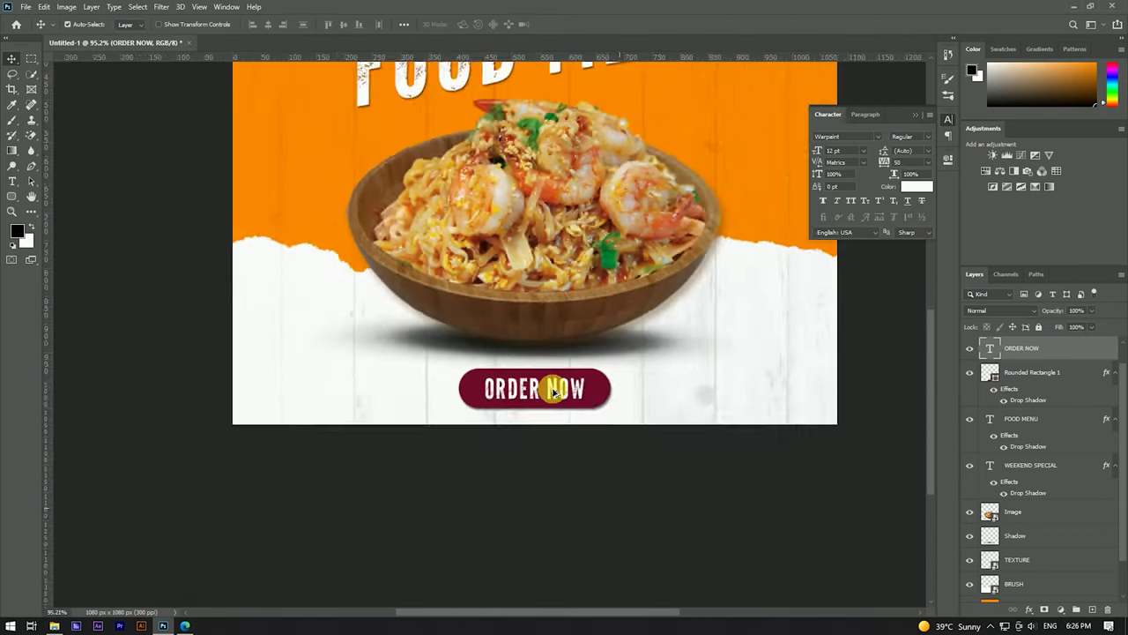
scroll(554, 392, down, 1)
scroll(538, 362, up, 3)
double_click(533, 400)
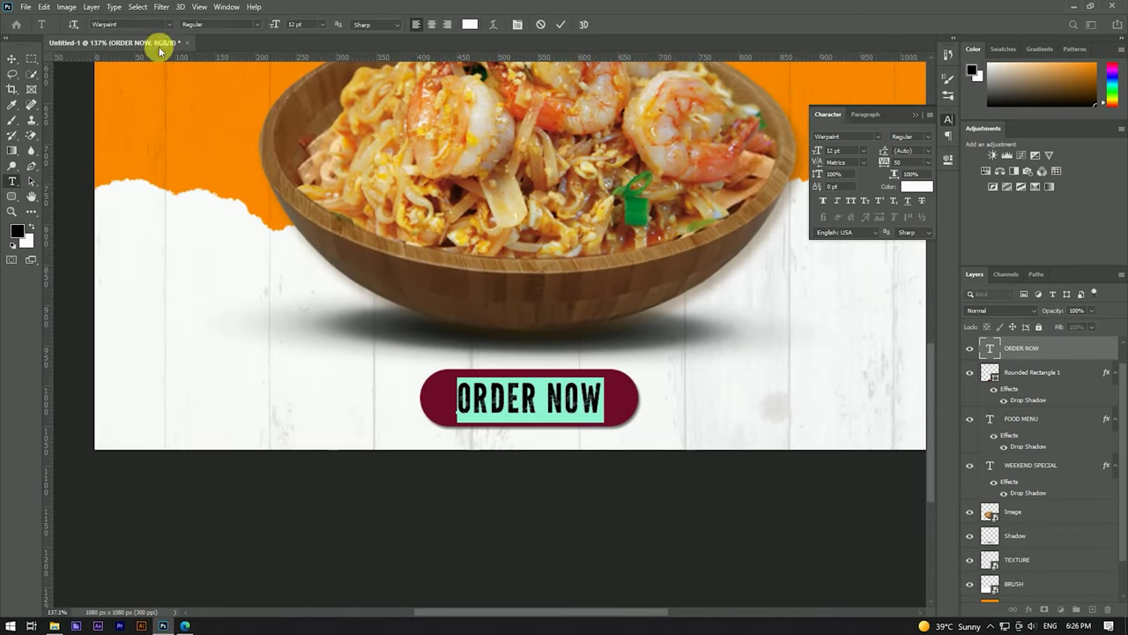
click(145, 26)
text(Poppins)
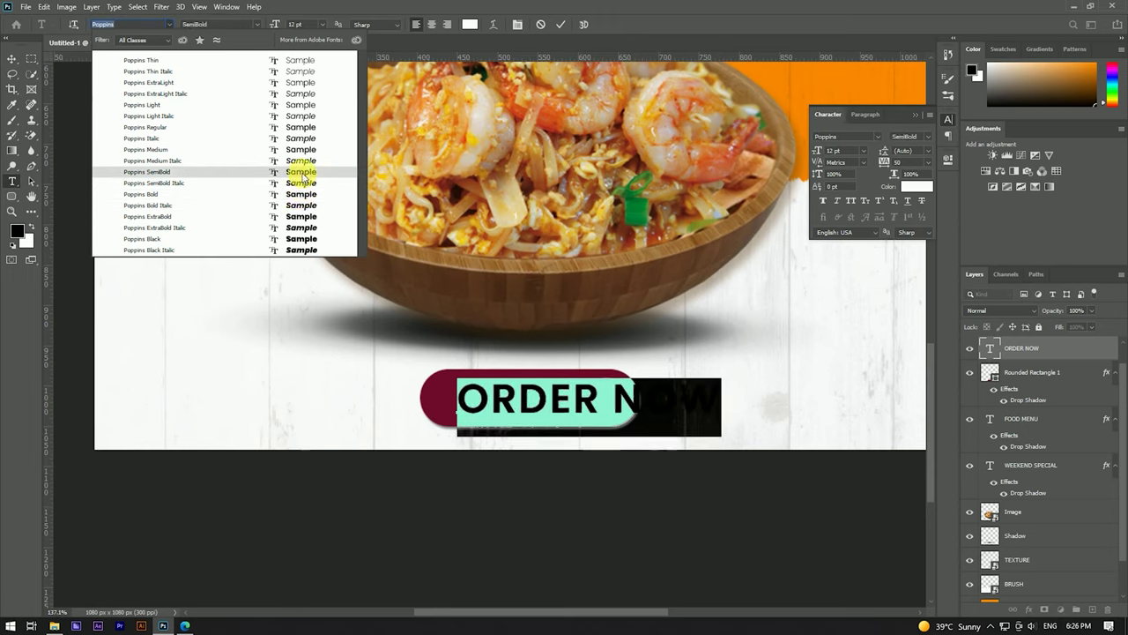
click(304, 194)
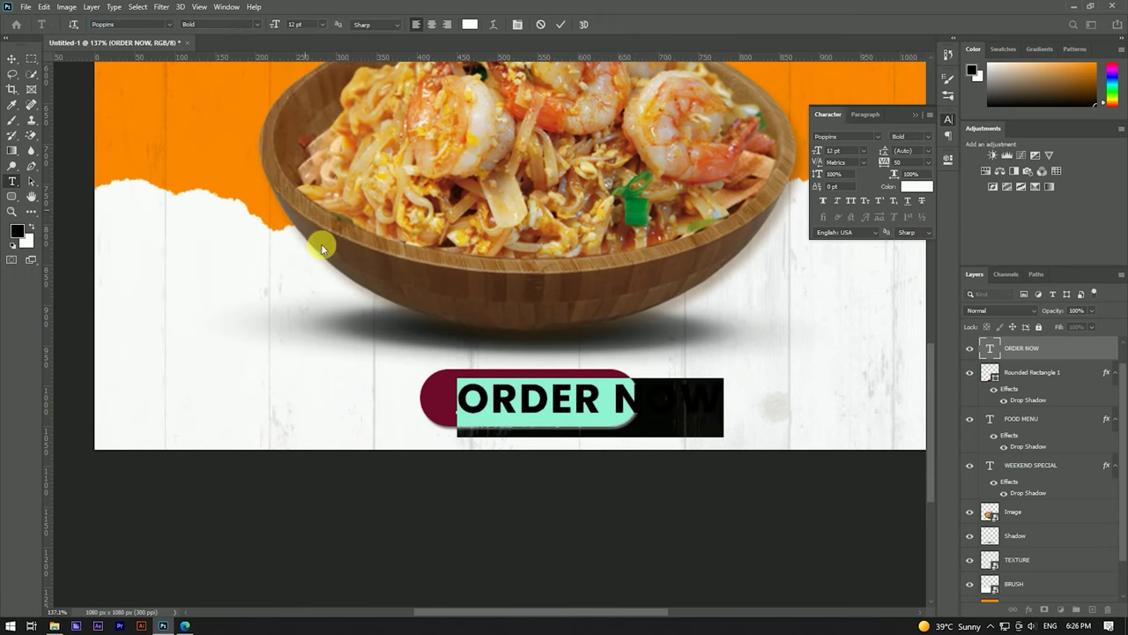
click(564, 24)
Scale ORDER NOW down proportionally to about 7.64 pt to fit inside the pill
key(ctrl+t)
drag(725, 407, 637, 411)
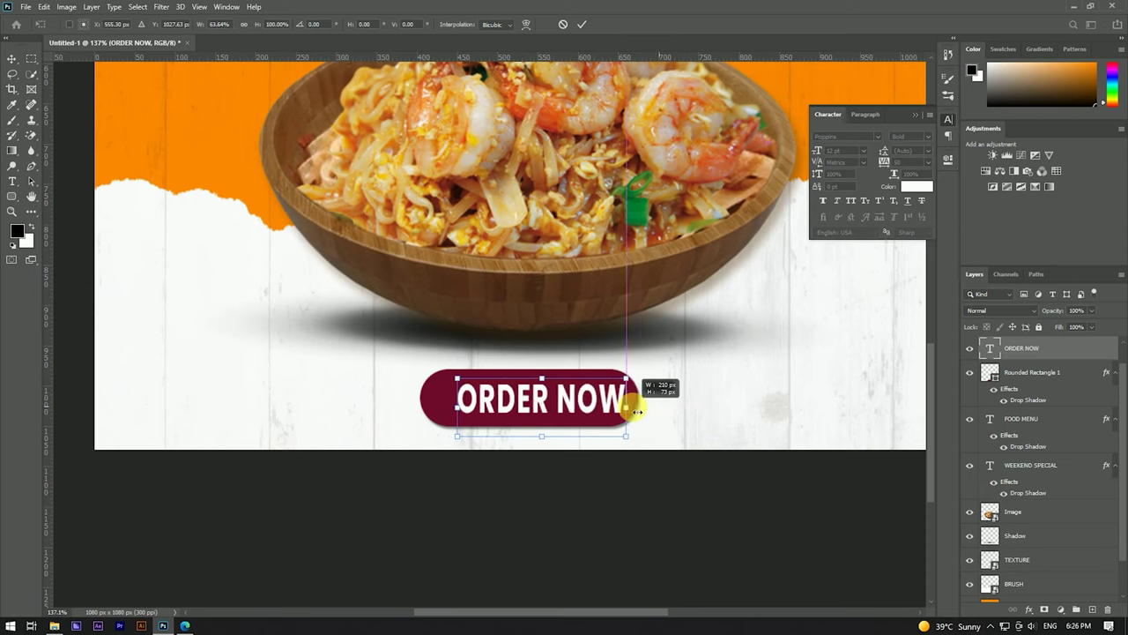
key(ctrl+z)
drag(724, 379, 617, 385)
click(582, 24)
Check the Background, ORDER NOW and Rounded Rectangle 1 layers, then deselect all layers
scroll(1079, 504, down, 2)
click(1018, 587)
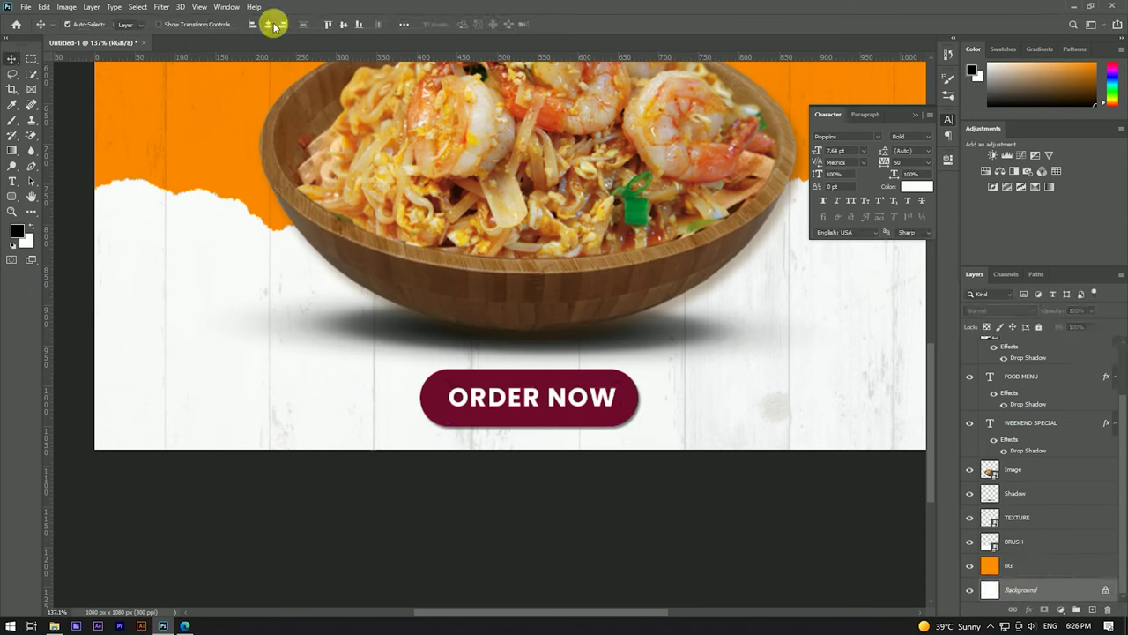
scroll(570, 379, up, 3)
scroll(570, 380, up, 2)
click(534, 389)
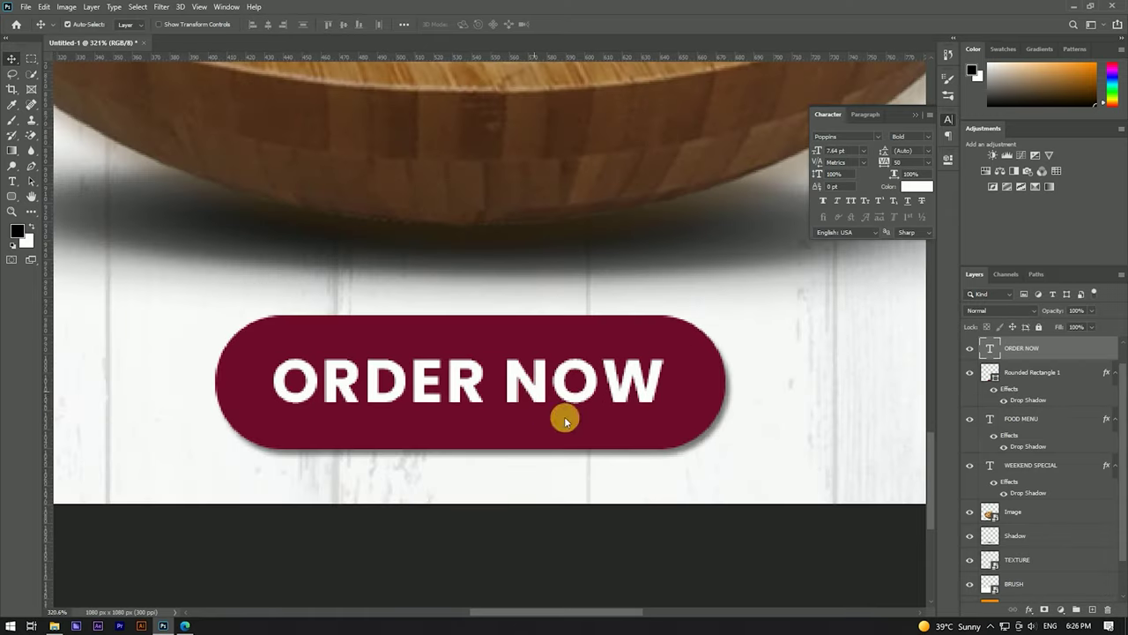
click(617, 432)
scroll(617, 415, down, 3)
scroll(609, 461, down, 2)
scroll(574, 322, up, 1)
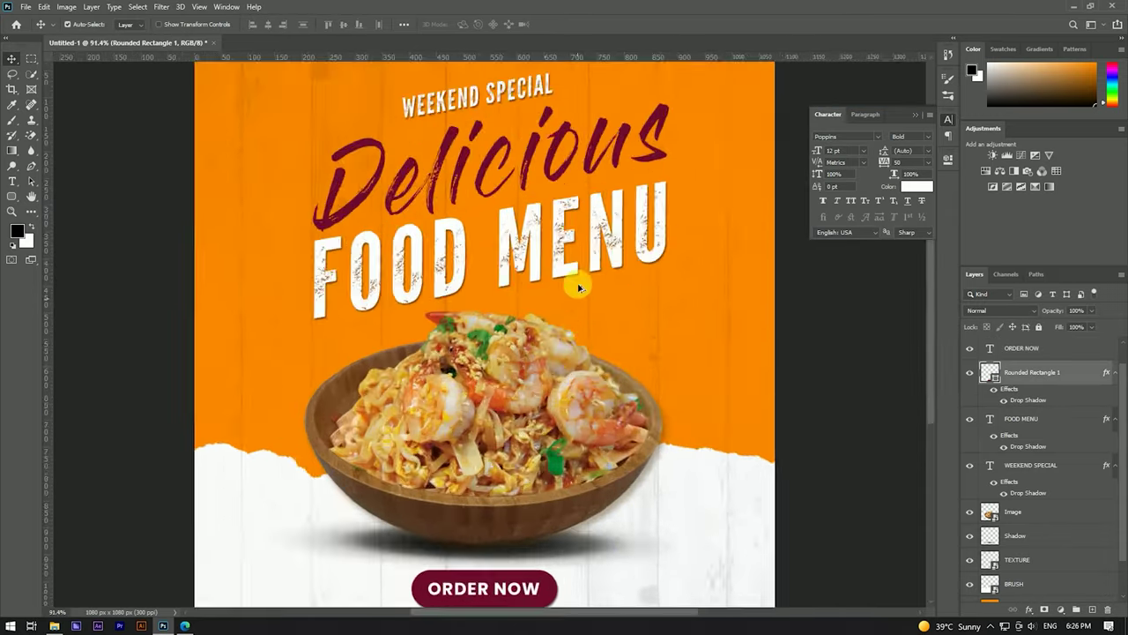
scroll(523, 567, down, 1)
click(524, 567)
Copy the ORDER NOW text to the poster's lower left and colour the copy black
scroll(479, 549, up, 2)
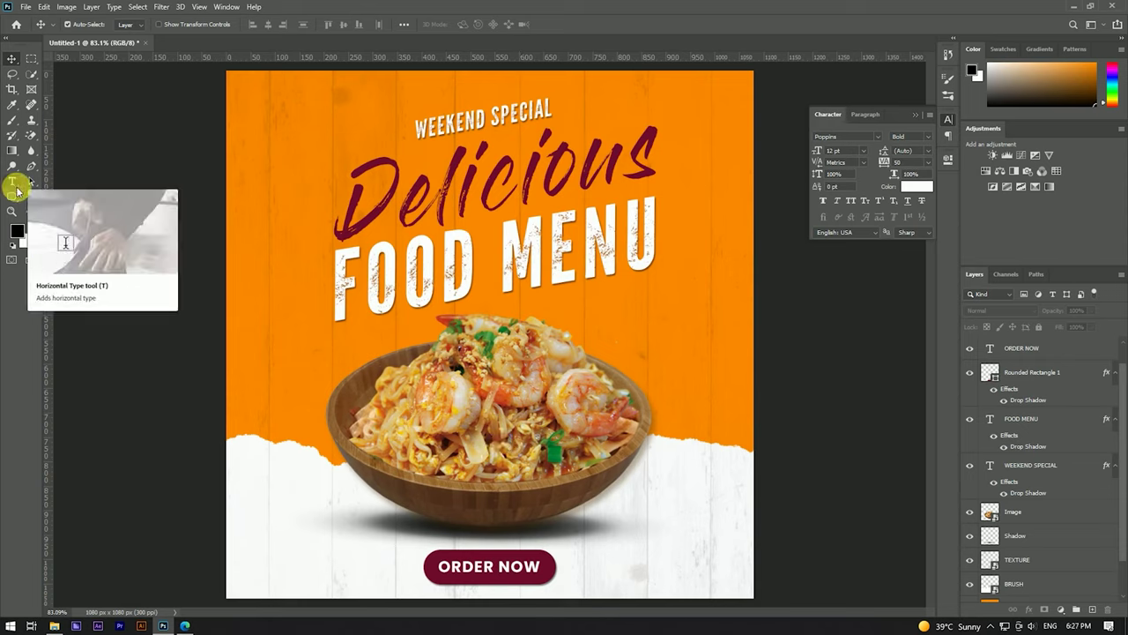
click(12, 185)
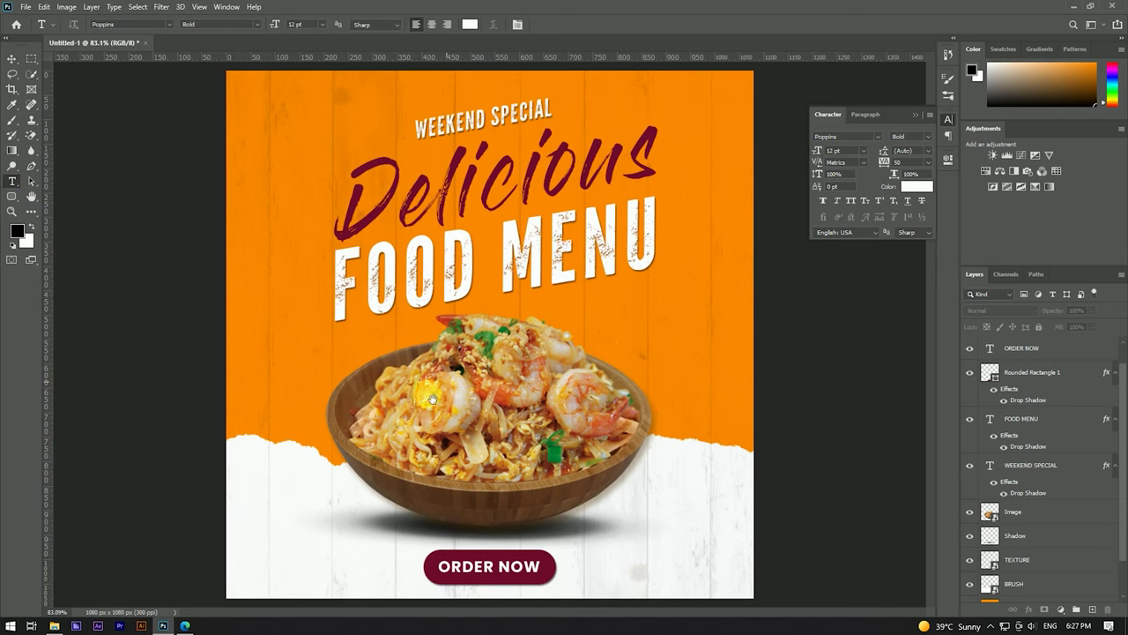
scroll(327, 514, up, 2)
scroll(484, 302, up, 1)
scroll(432, 378, up, 2)
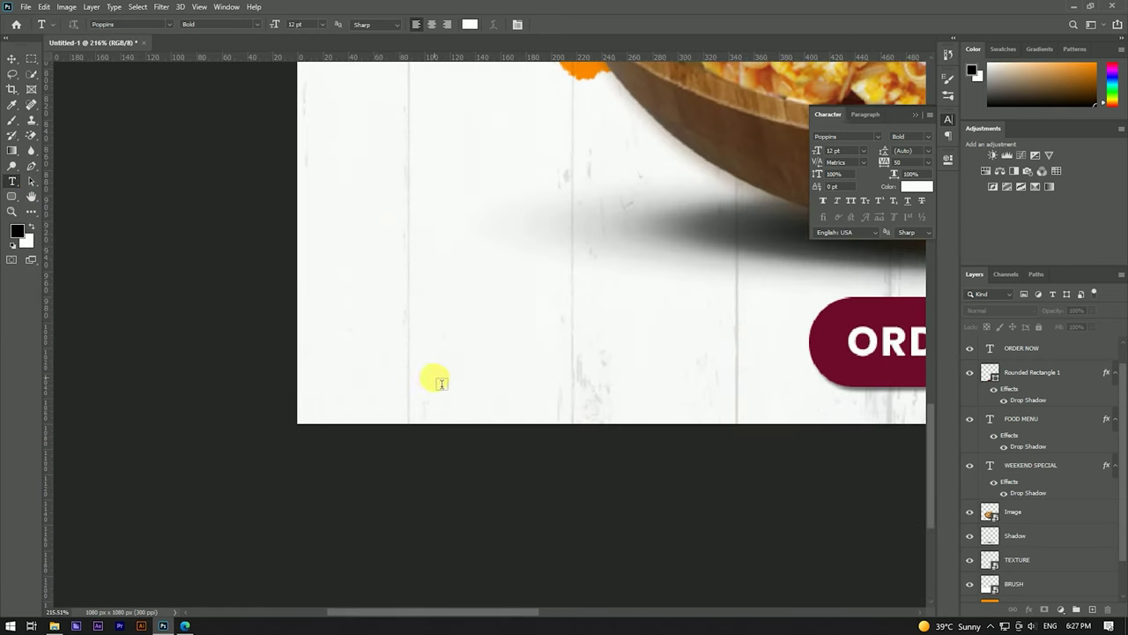
click(11, 62)
drag(867, 340, 441, 311)
click(916, 186)
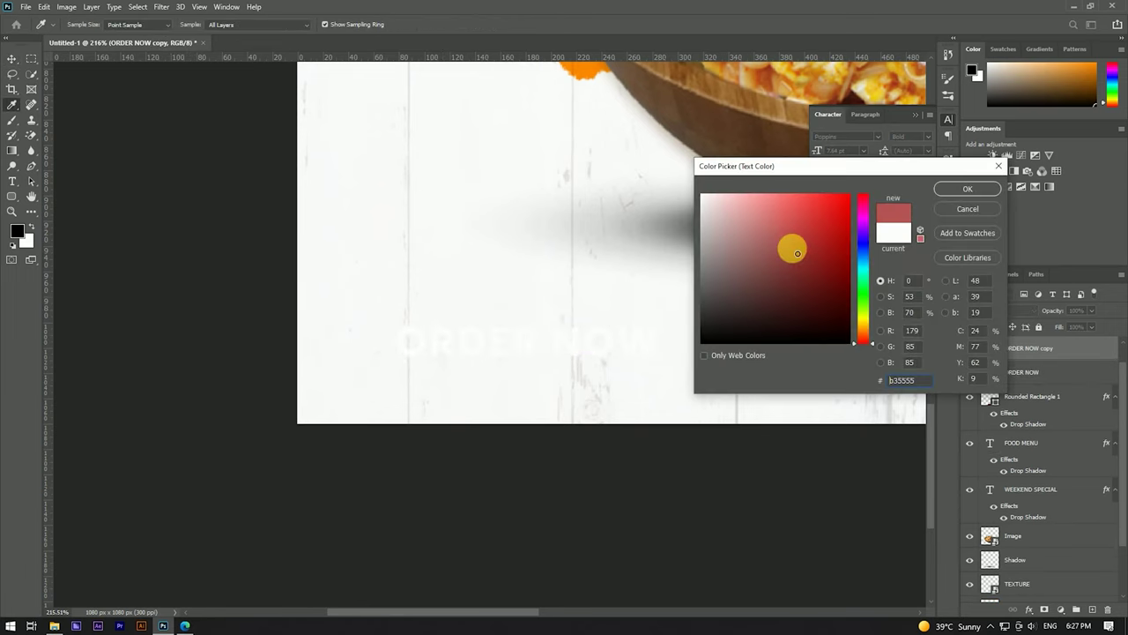
drag(788, 247, 852, 346)
click(966, 189)
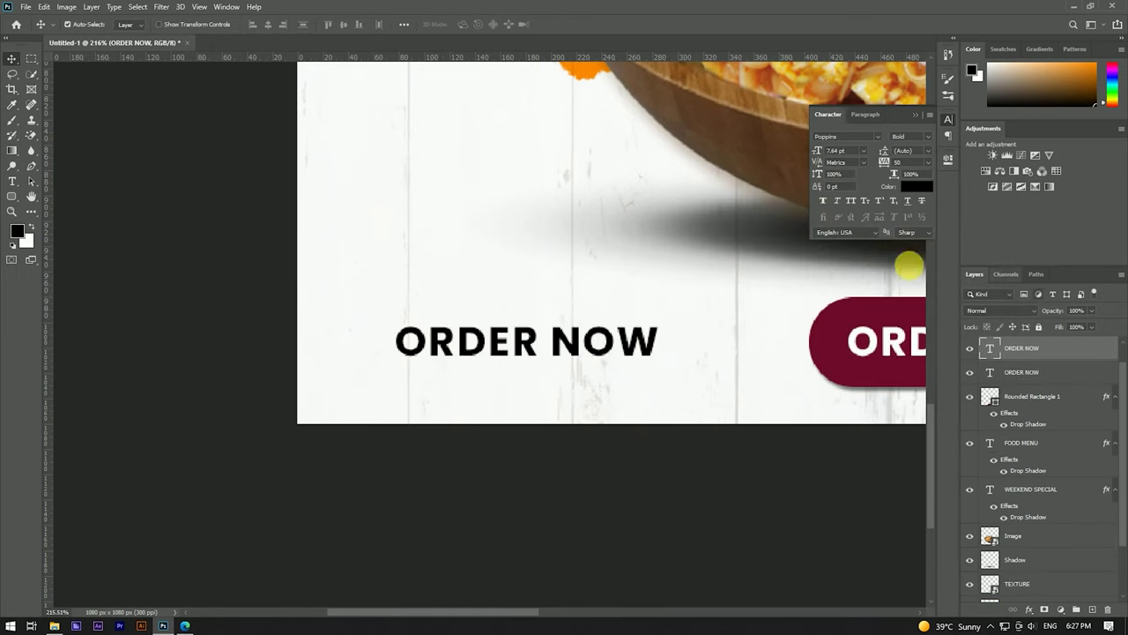
Replace the copied text with the contact phone number
double_click(545, 339)
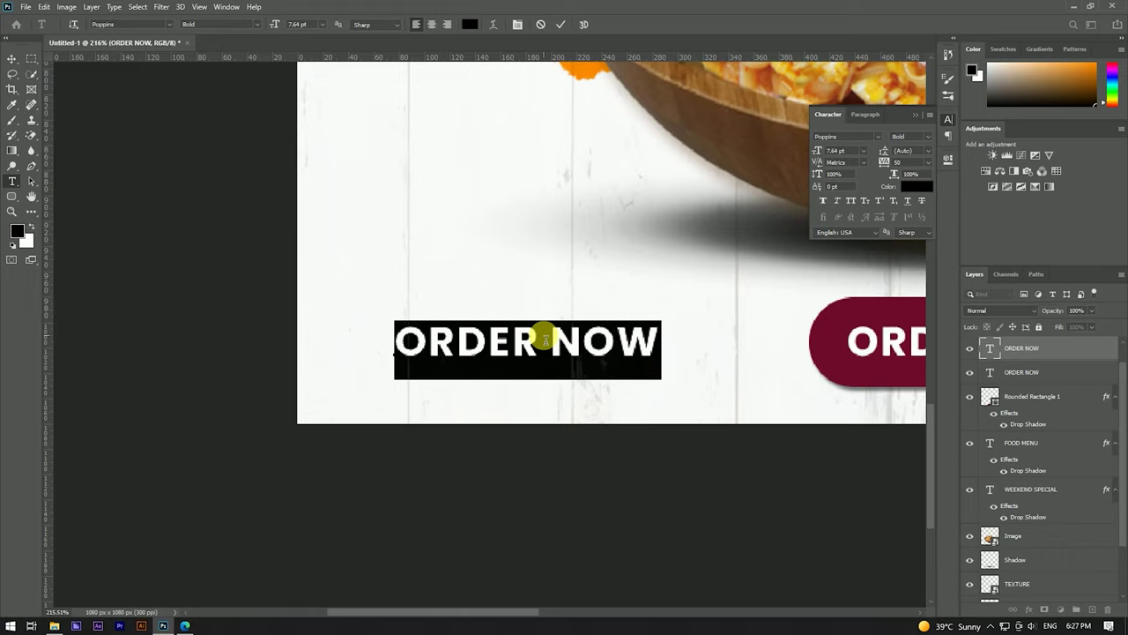
text(91)
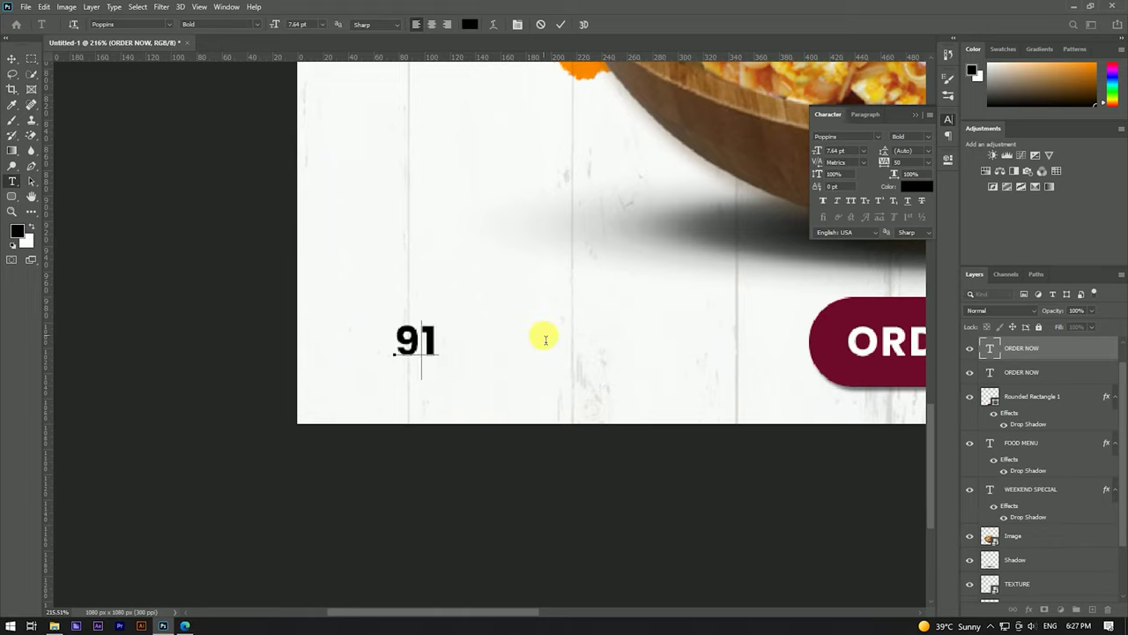
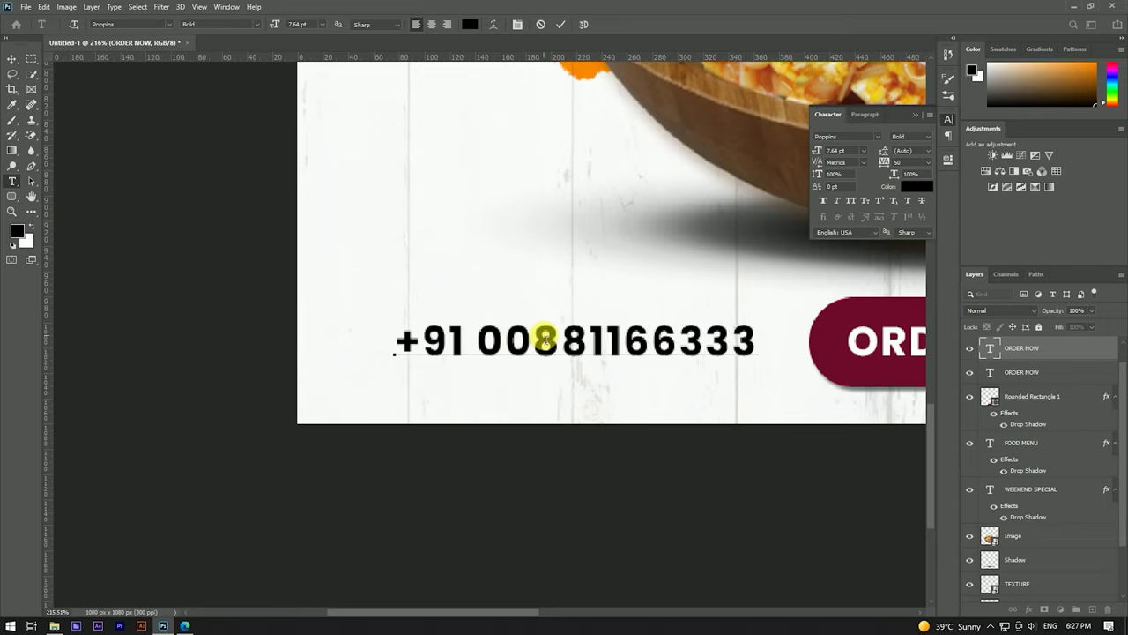
drag(705, 344, 756, 346)
key(BackSpace)
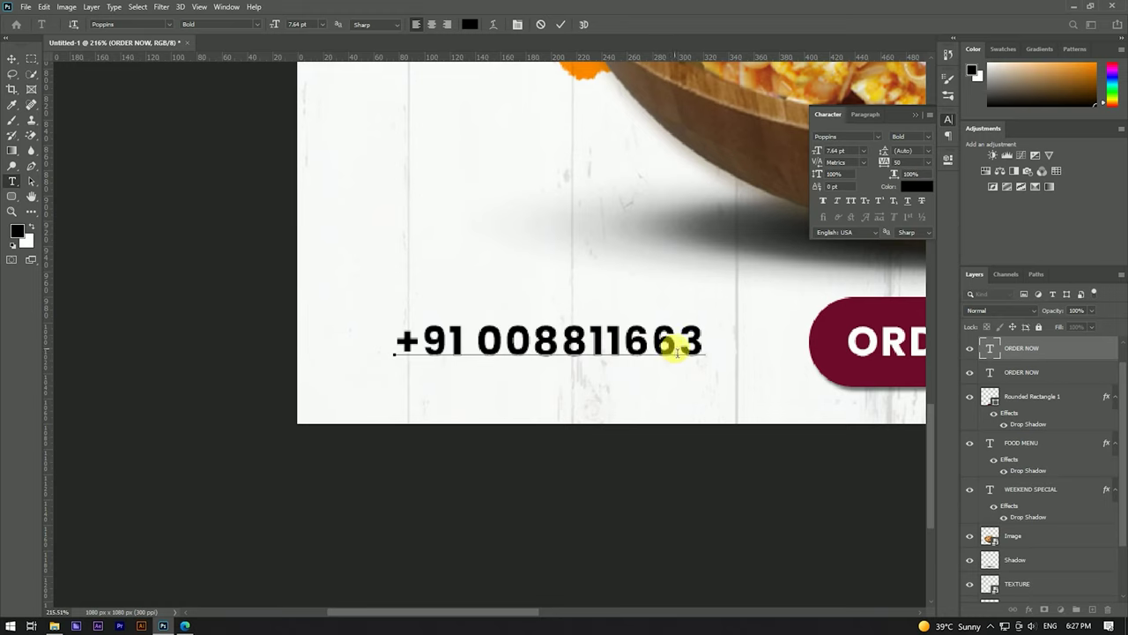
text(0)
click(561, 24)
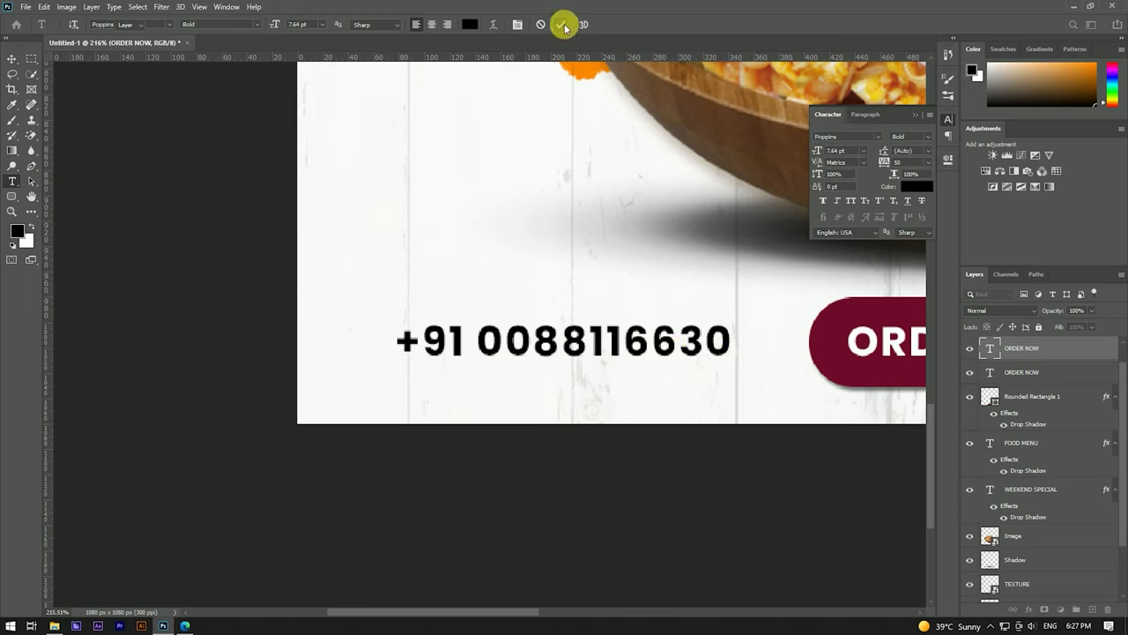
Nudge the phone number up-left and scale it down to about 86%
key(v)
mouse_move(549, 340)
mouse_down()
mouse_move(480, 306)
mouse_move(522, 339)
mouse_up()
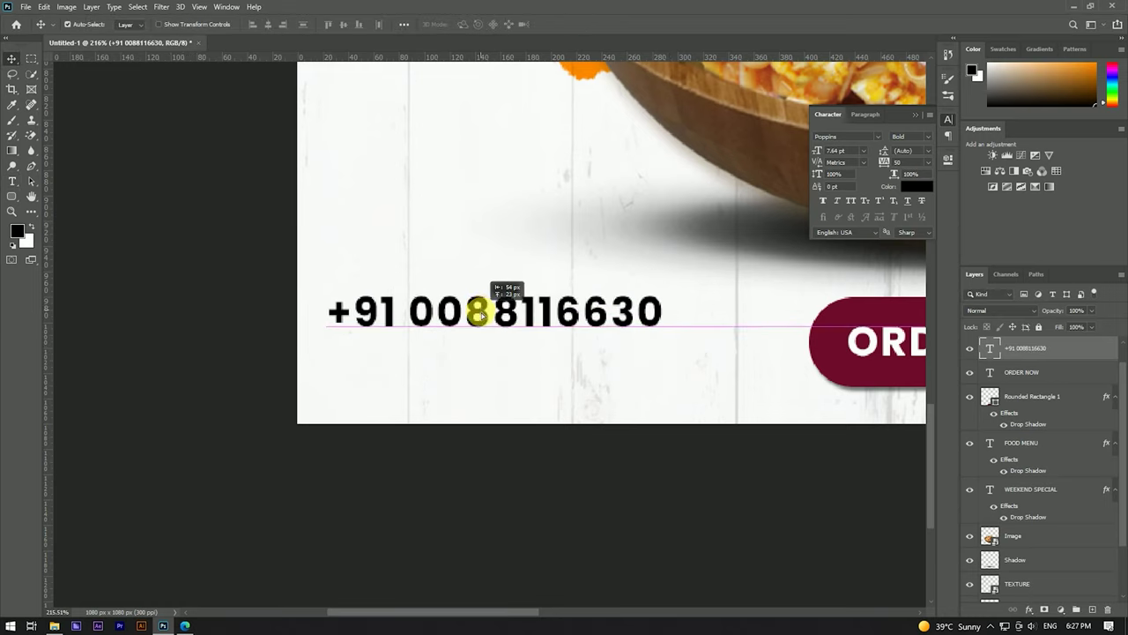
key(ctrl+t)
drag(667, 322, 579, 325)
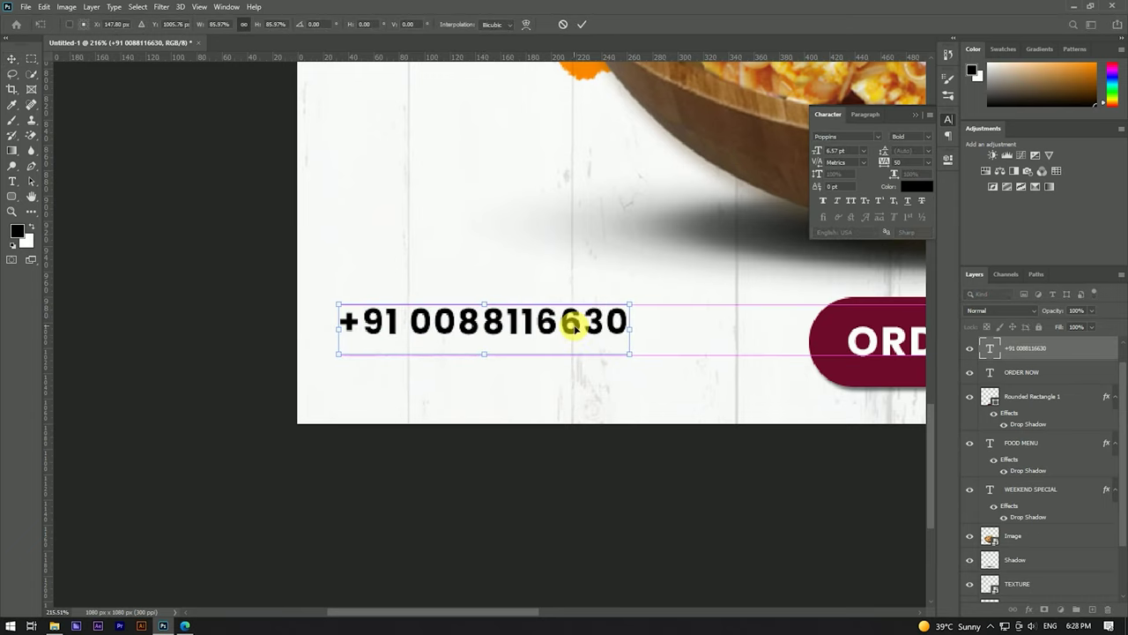
click(581, 24)
Place a horizontal ruler guide along the phone number line
drag(562, 57, 664, 301)
scroll(502, 323, up, 3)
scroll(515, 330, up, 2)
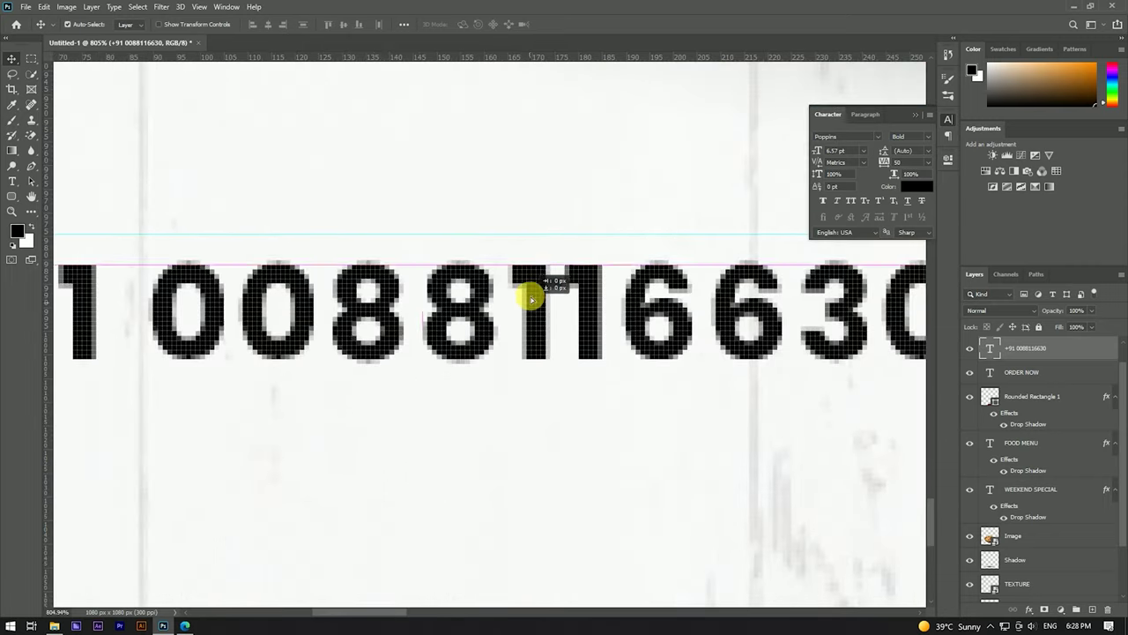
scroll(515, 330, down, 3)
scroll(285, 320, down, 3)
scroll(322, 567, down, 1)
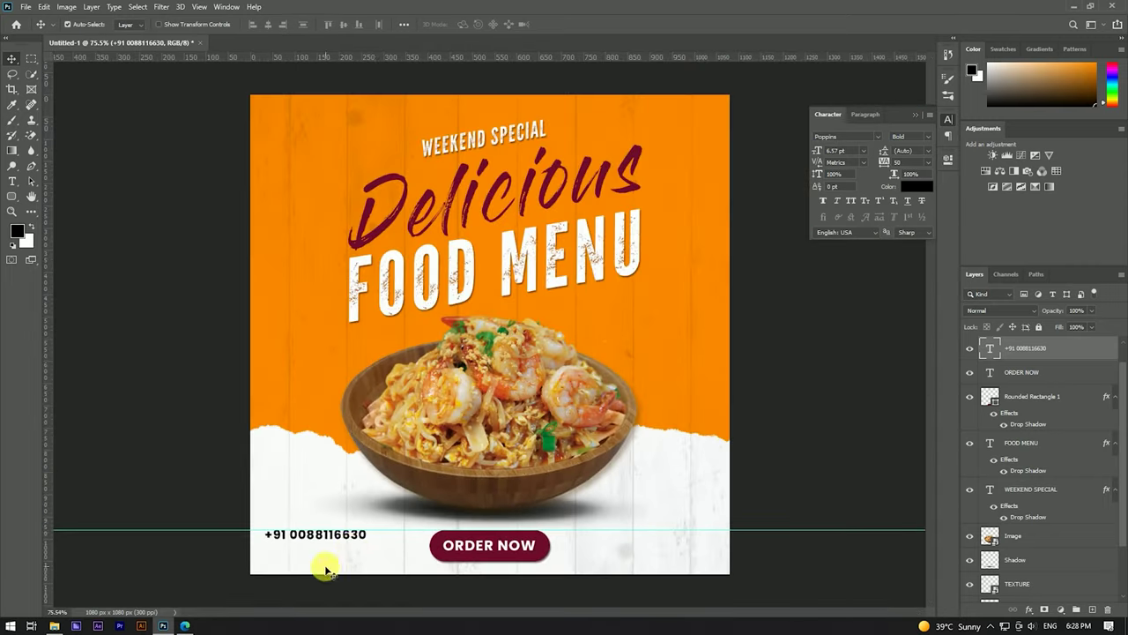
scroll(280, 543, up, 2)
scroll(306, 381, up, 1)
scroll(306, 381, up, 2)
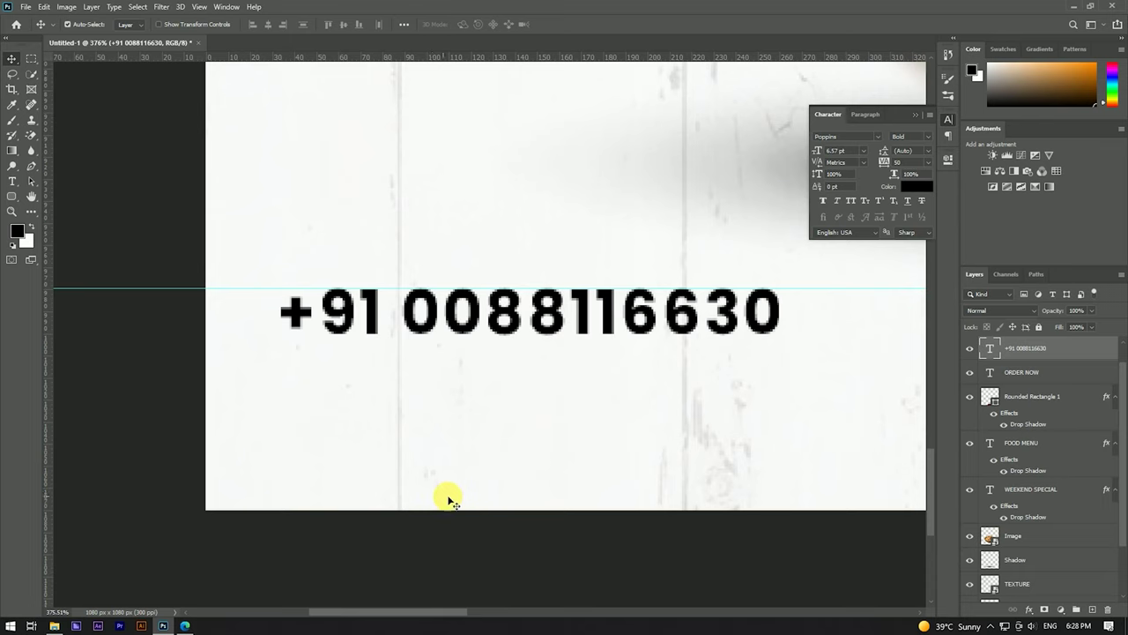
scroll(573, 332, down, 1)
scroll(573, 333, down, 2)
scroll(675, 327, right, 1)
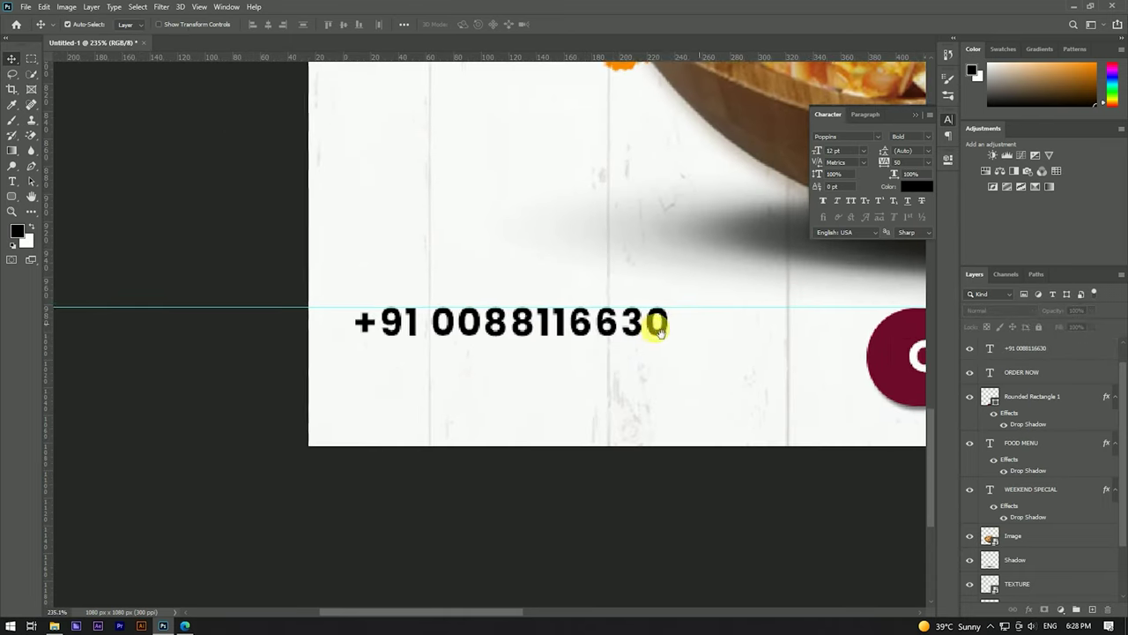
scroll(655, 323, right, 1)
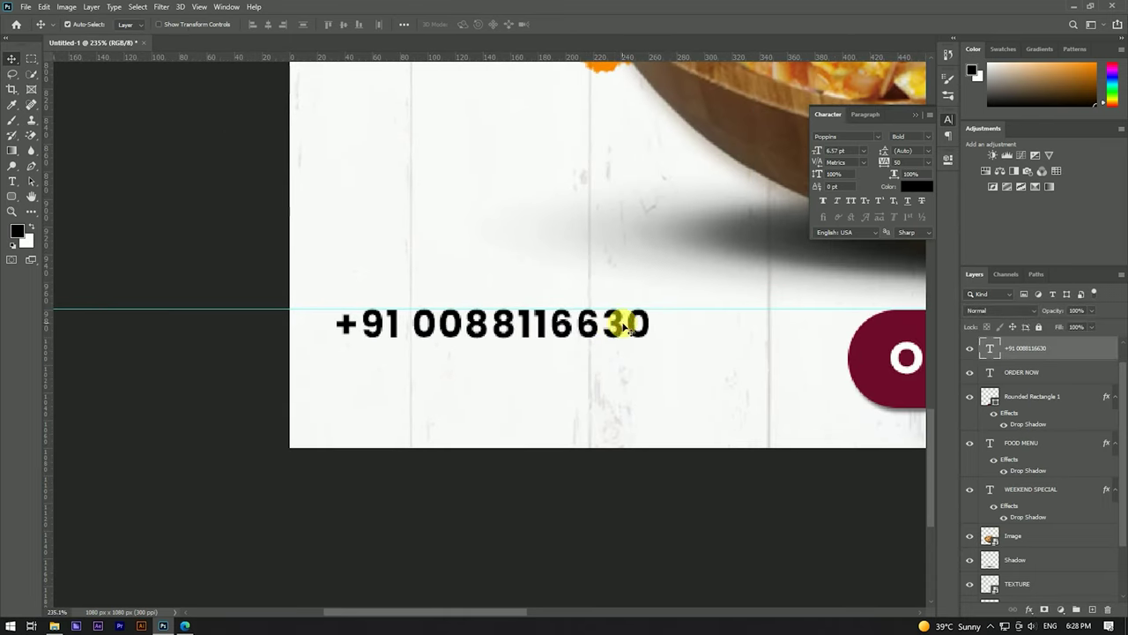
Duplicate the phone number line below it, coloured maroon in Poppins Regular
alt+drag(587, 323, 591, 374)
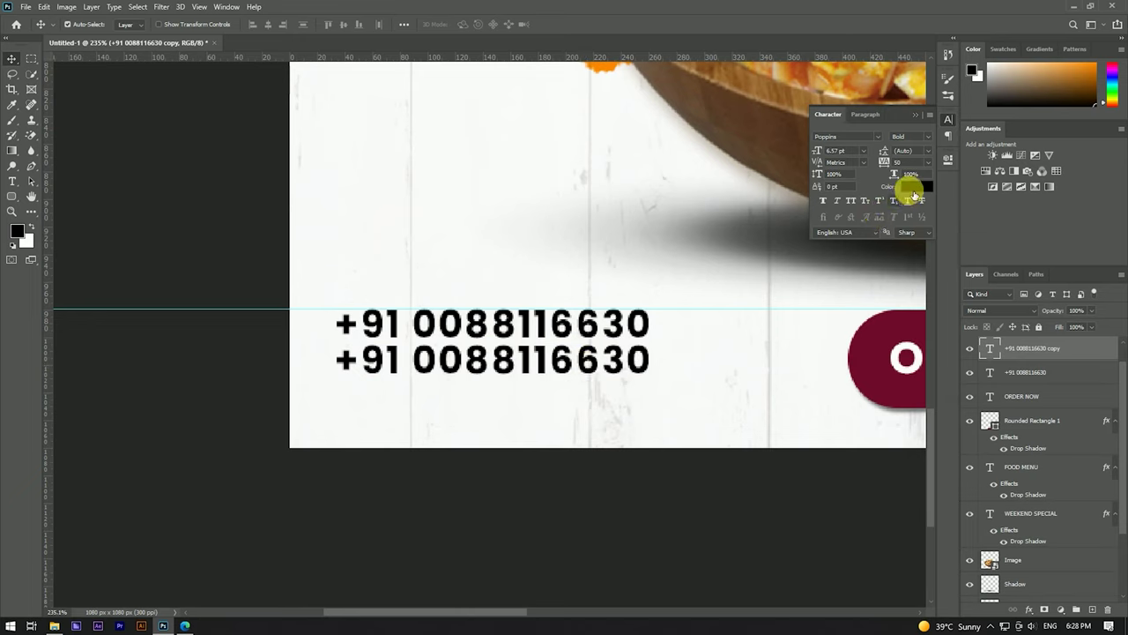
click(906, 187)
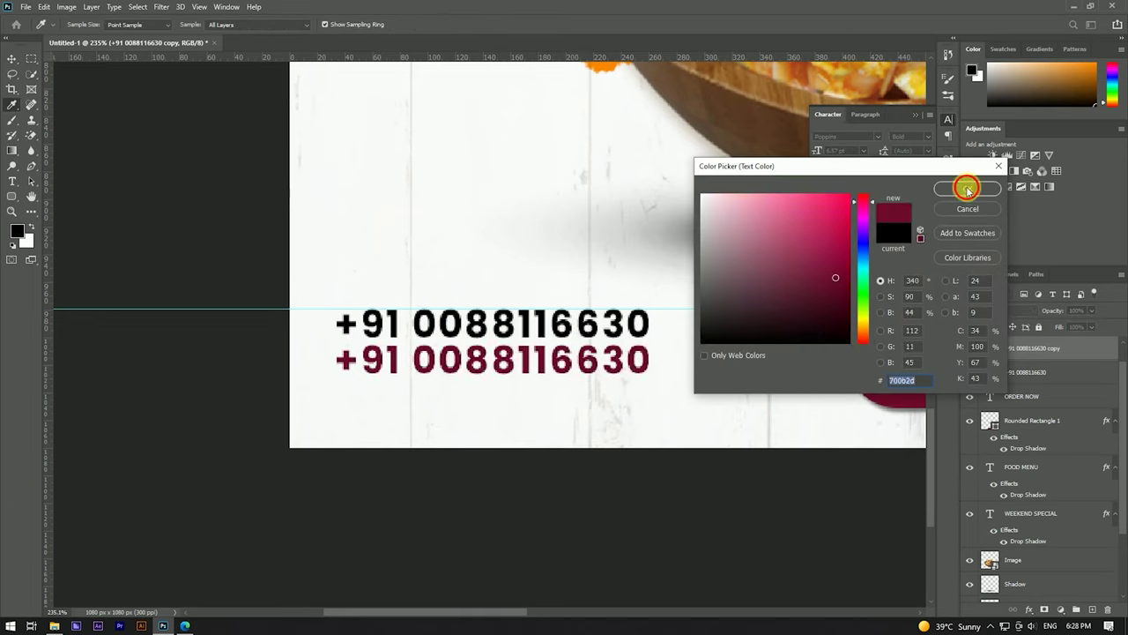
click(967, 188)
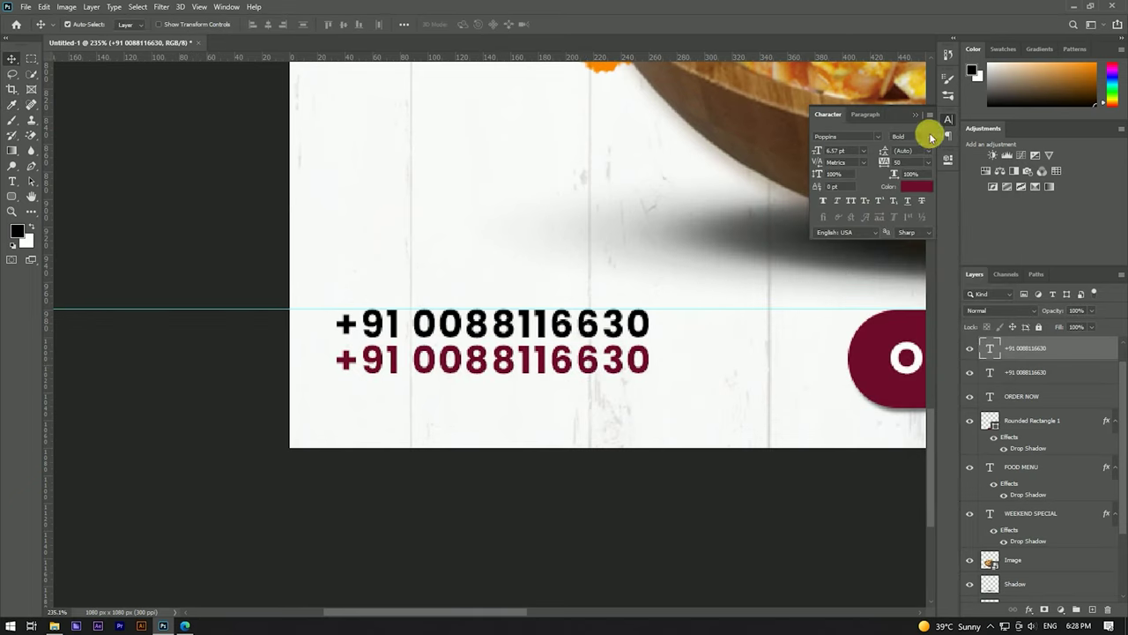
click(925, 135)
click(914, 184)
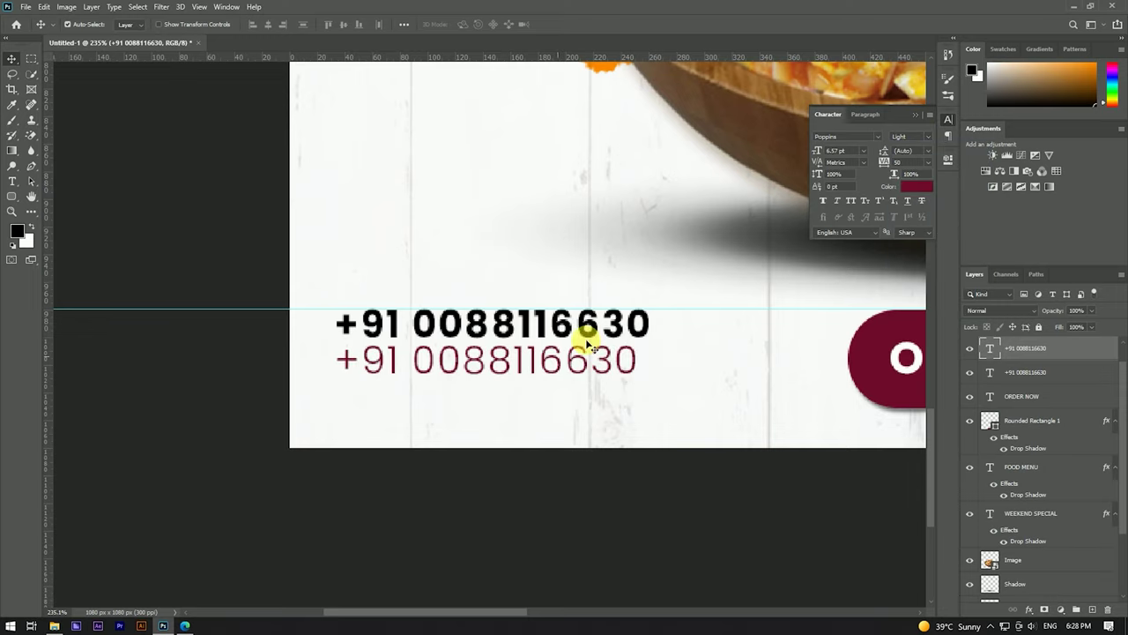
click(934, 137)
click(925, 202)
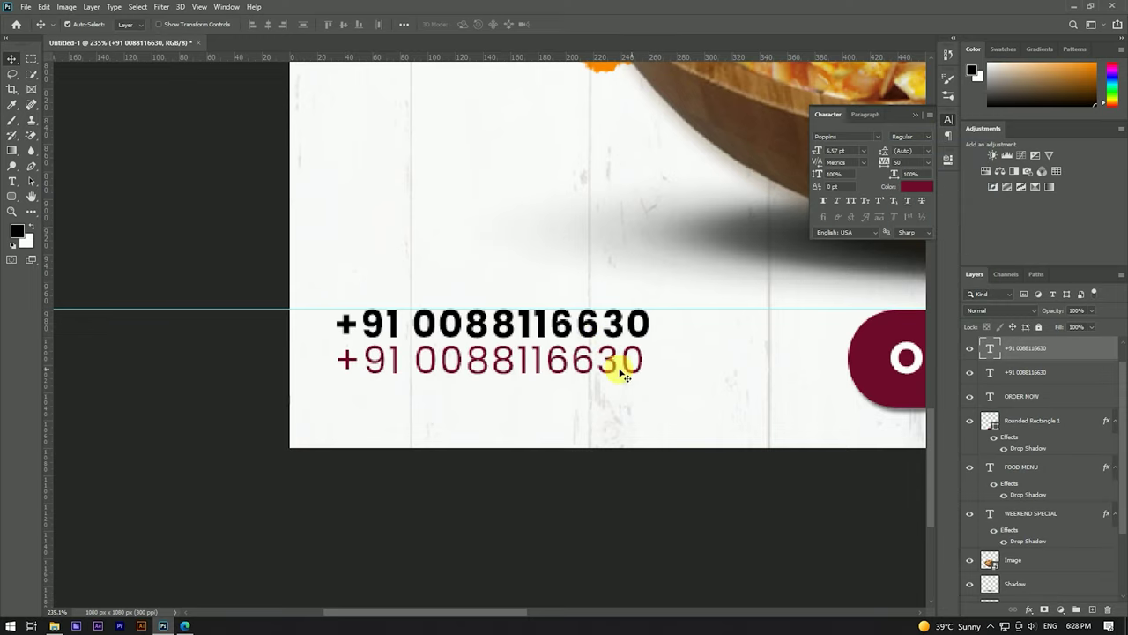
double_click(569, 364)
text(www)
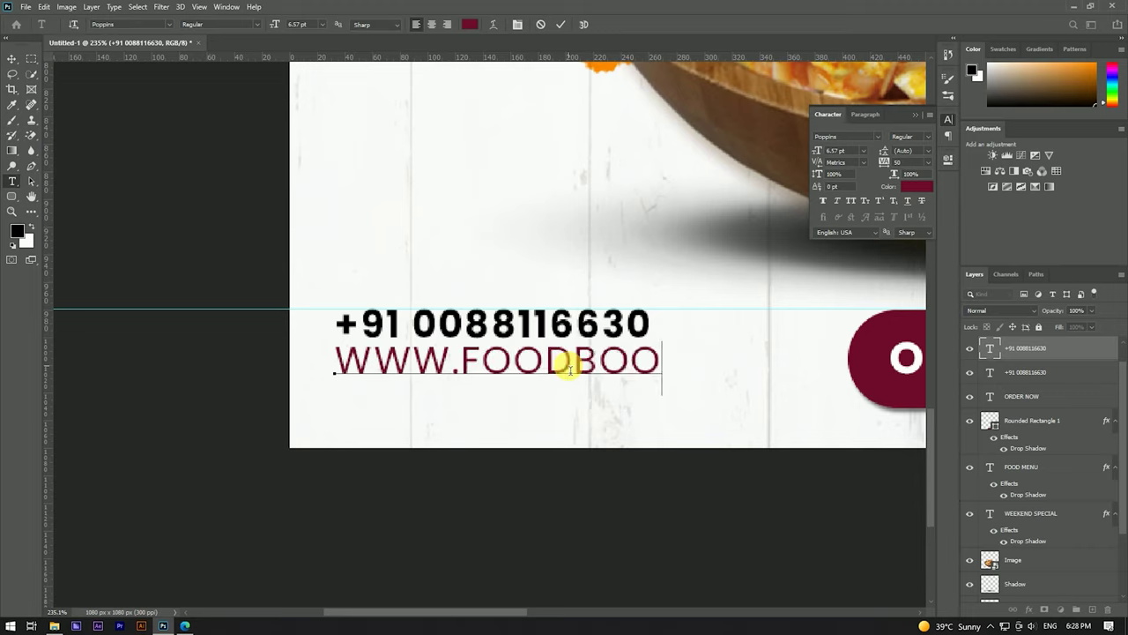
text(COM)
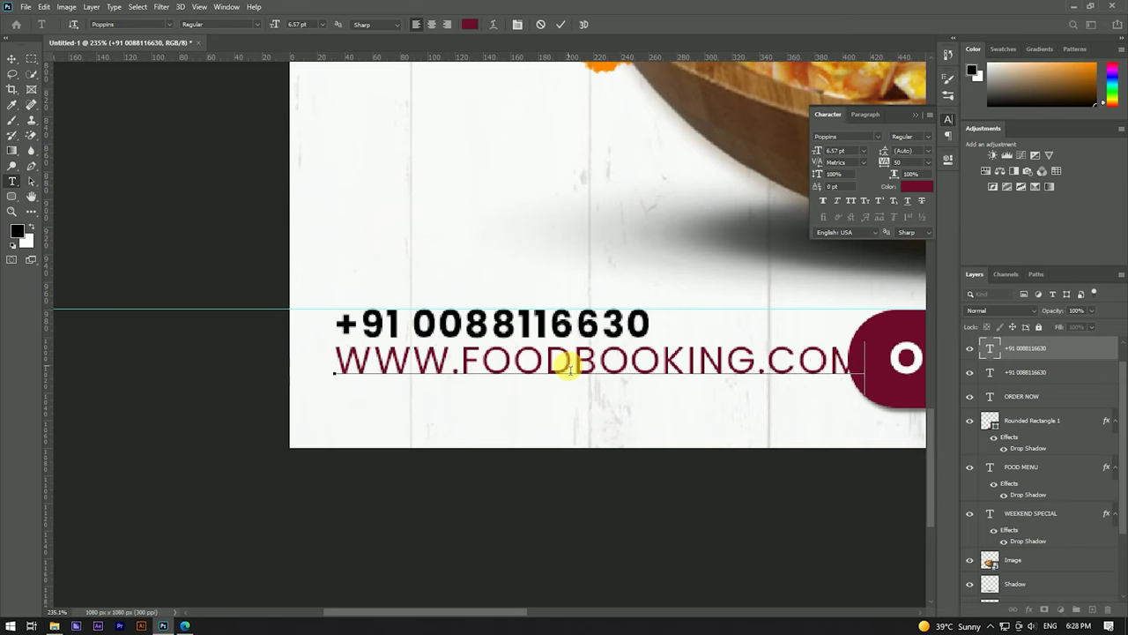
click(557, 24)
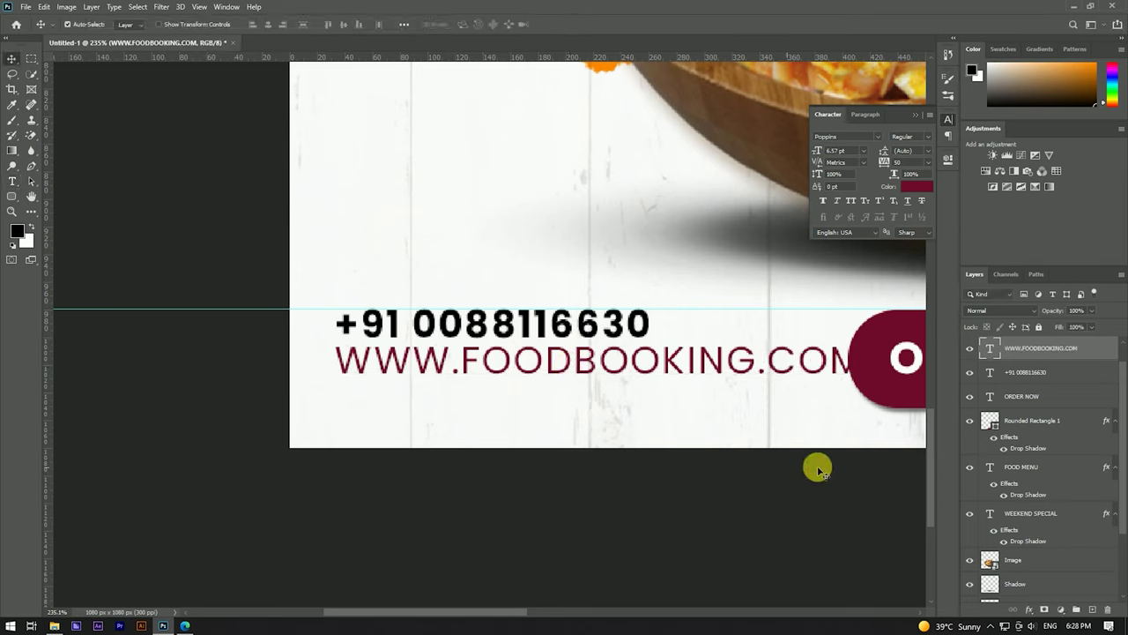
Shrink the website line to match the phone number's width
key(ctrl+t)
drag(855, 365, 651, 370)
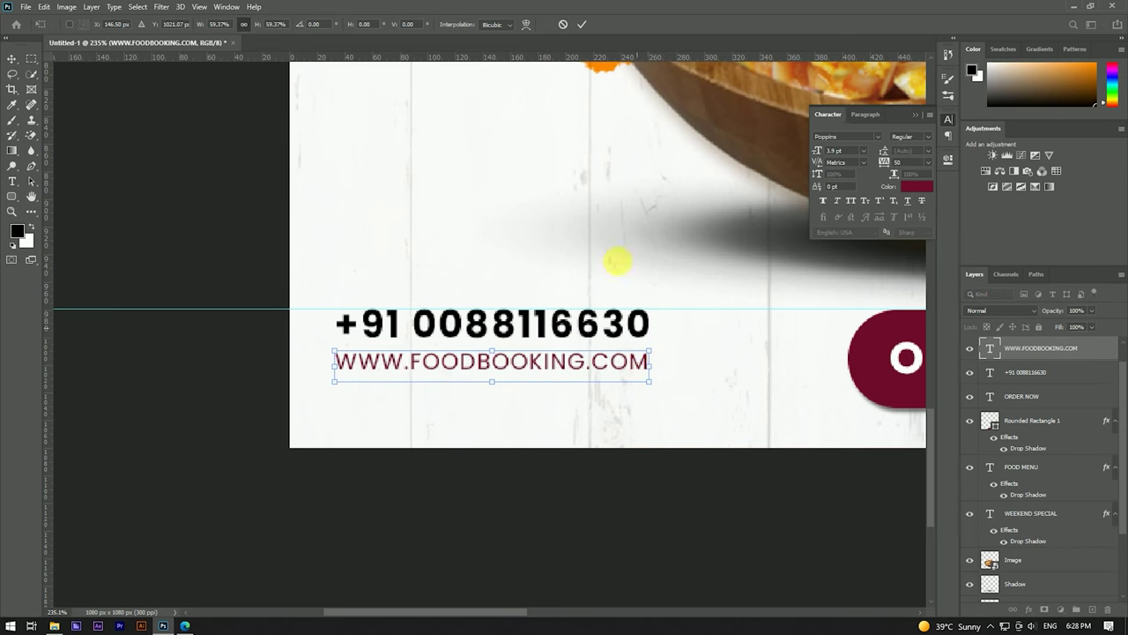
click(580, 26)
scroll(343, 339, down, 3)
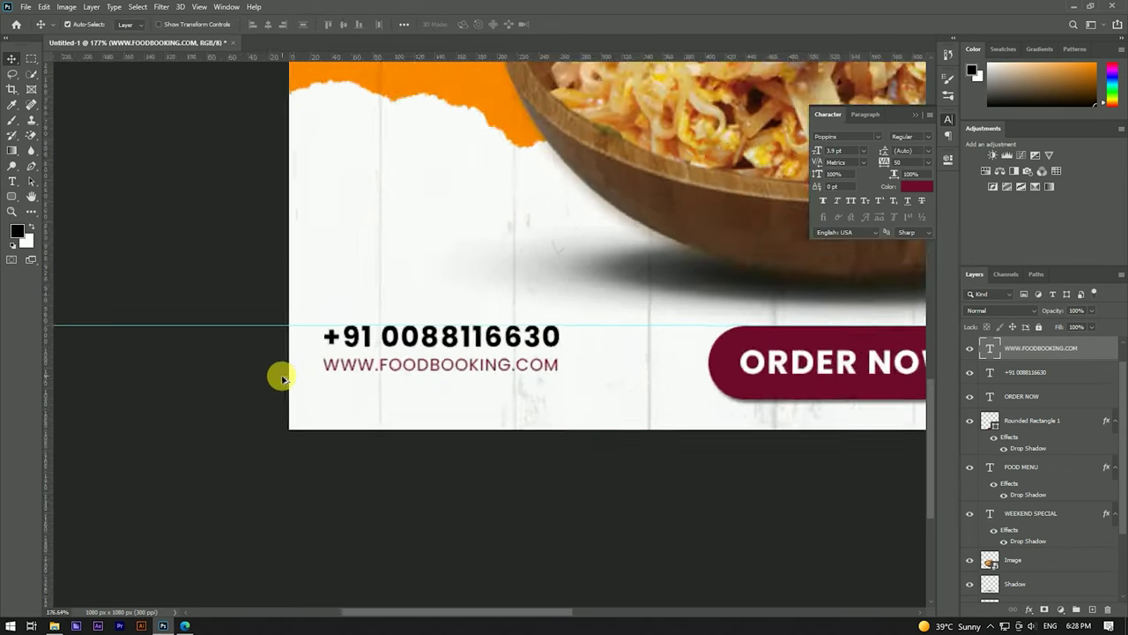
Add a horizontal guide just below the phone number
scroll(277, 373, down, 2)
scroll(276, 378, up, 3)
scroll(320, 558, up, 1)
scroll(342, 526, up, 2)
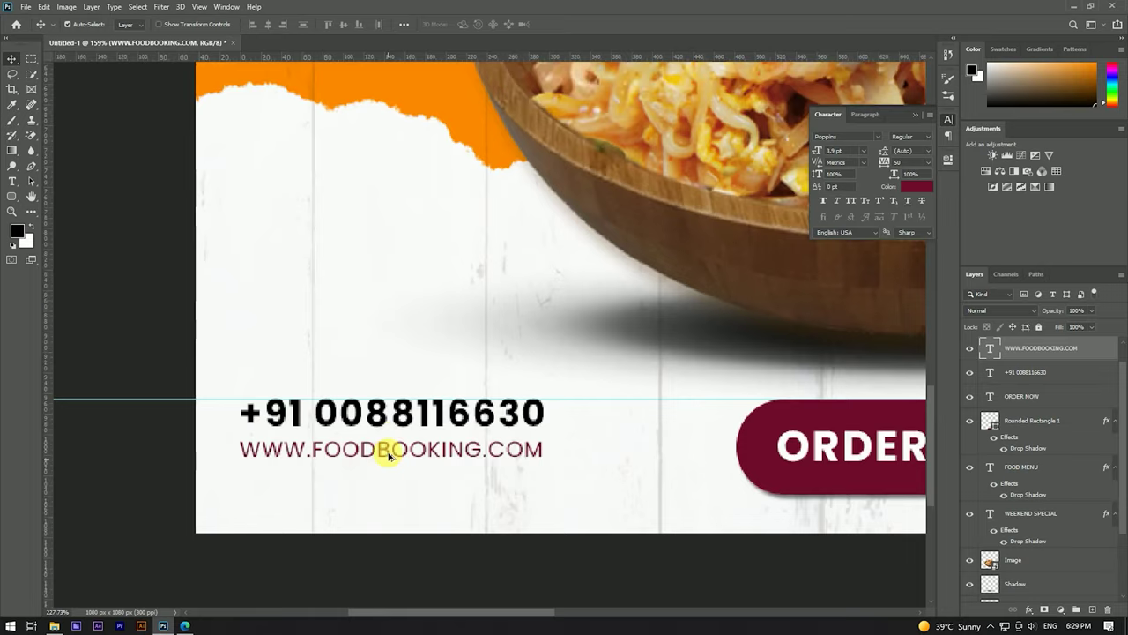
scroll(382, 449, up, 1)
shift+click(469, 410)
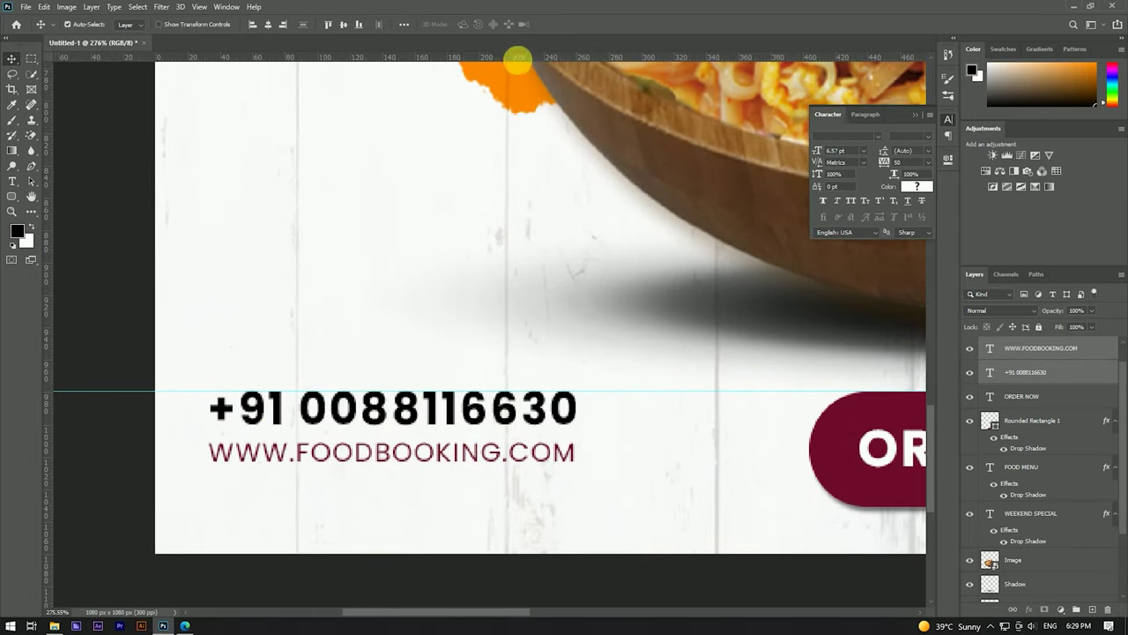
drag(518, 58, 718, 423)
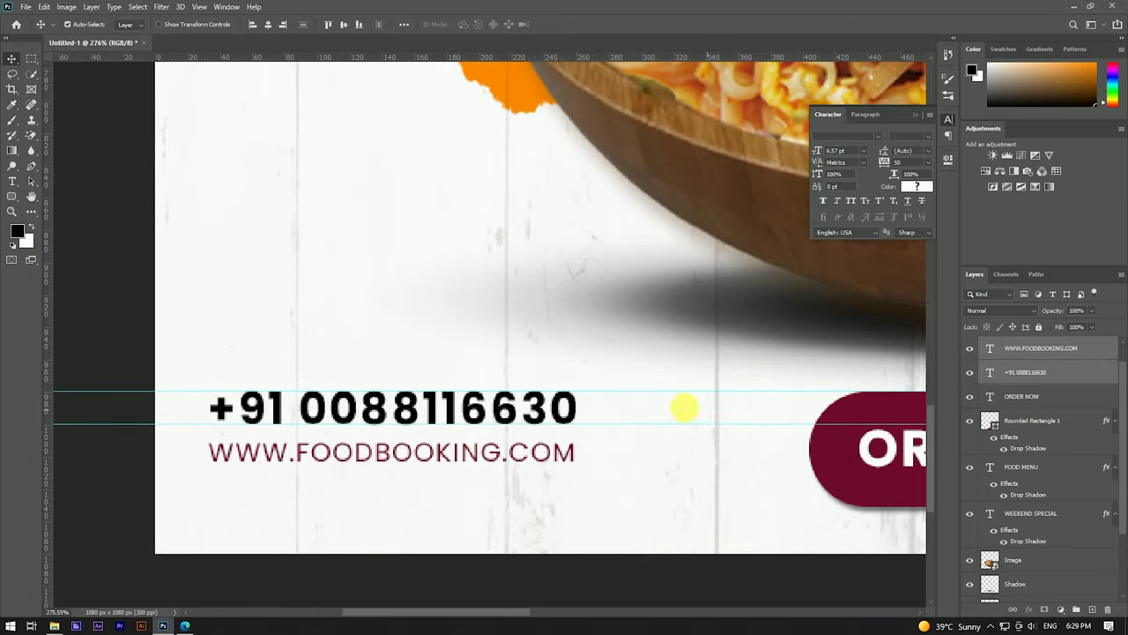
Move the phone and website lines down together, level with the ORDER NOW button
click(534, 406)
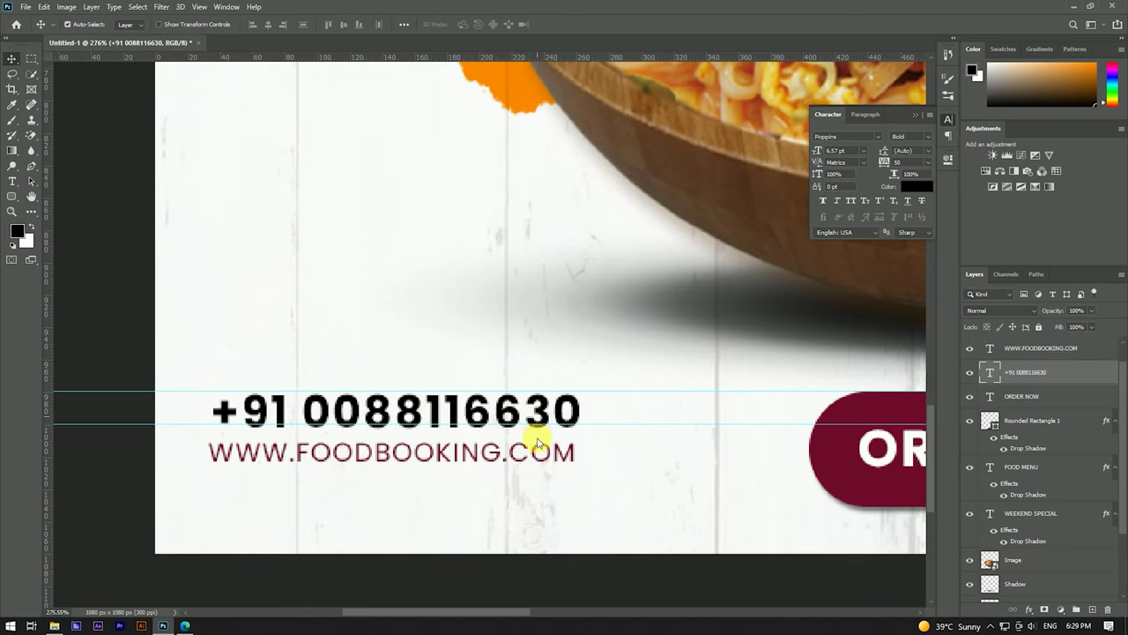
shift+click(540, 452)
drag(536, 412, 542, 427)
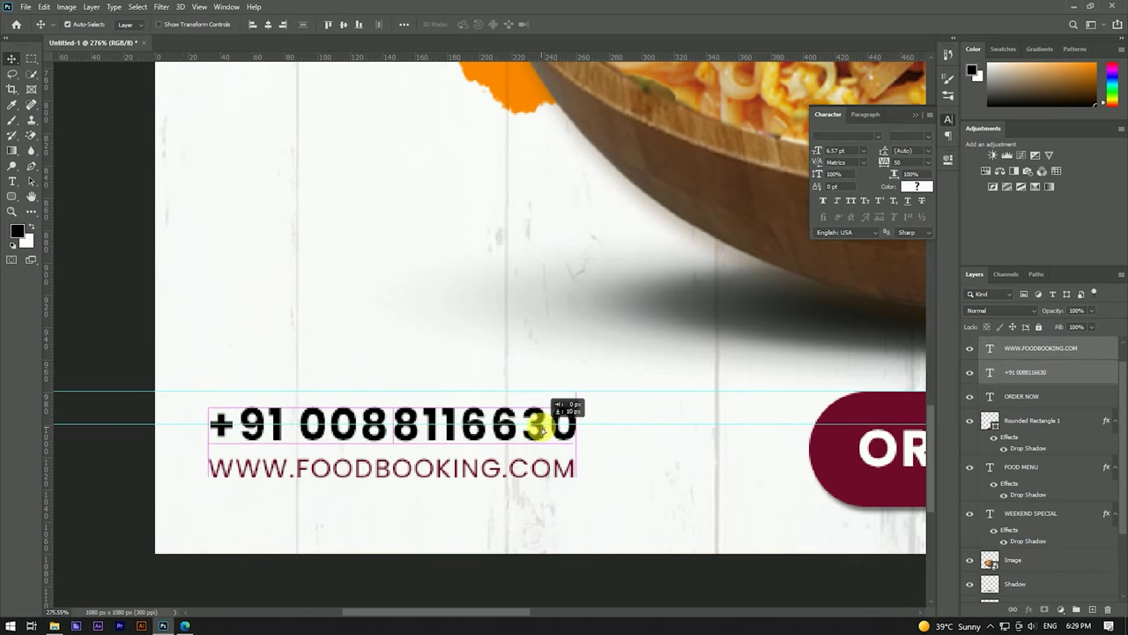
scroll(520, 257, down, 3)
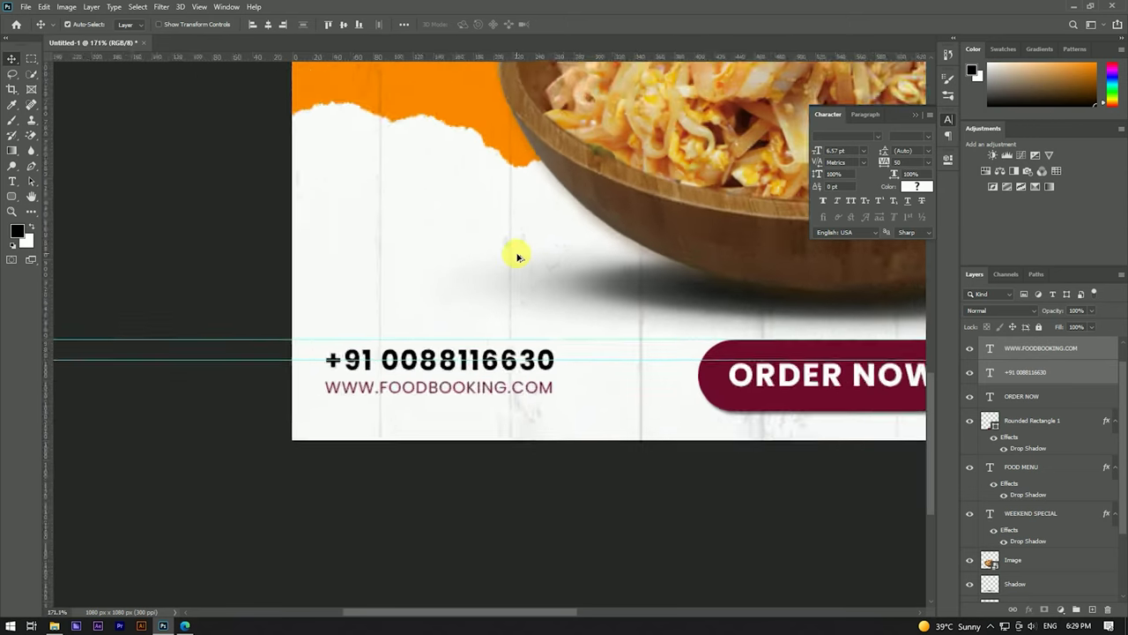
scroll(524, 247, down, 2)
scroll(652, 478, right, 3)
scroll(577, 458, right, 1)
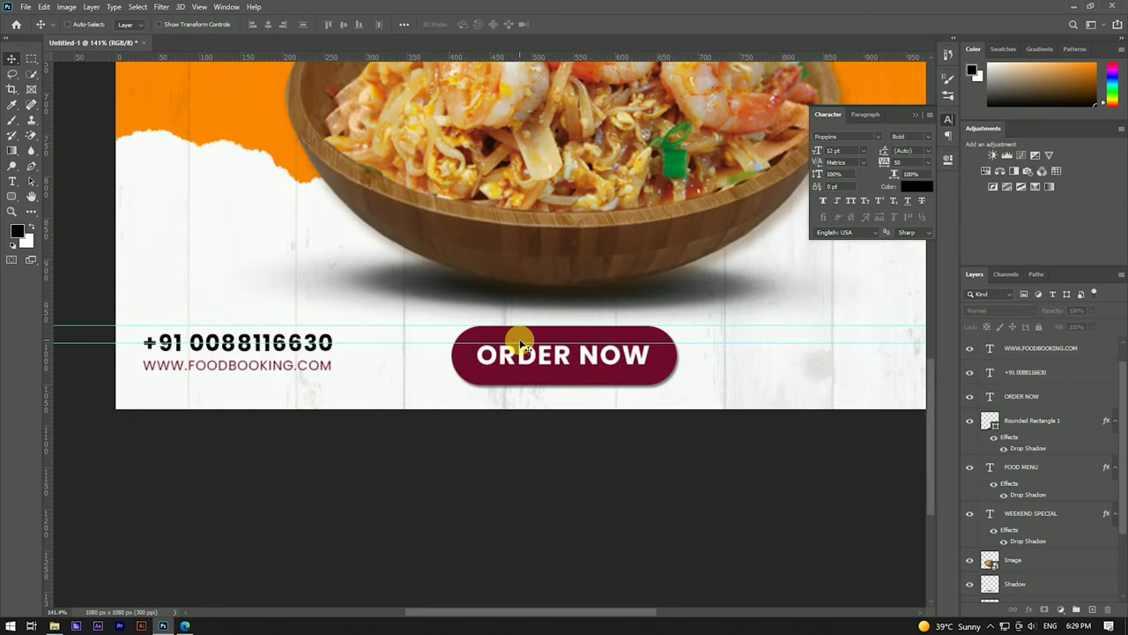
scroll(559, 323, down, 2)
scroll(501, 470, down, 2)
scroll(324, 522, up, 3)
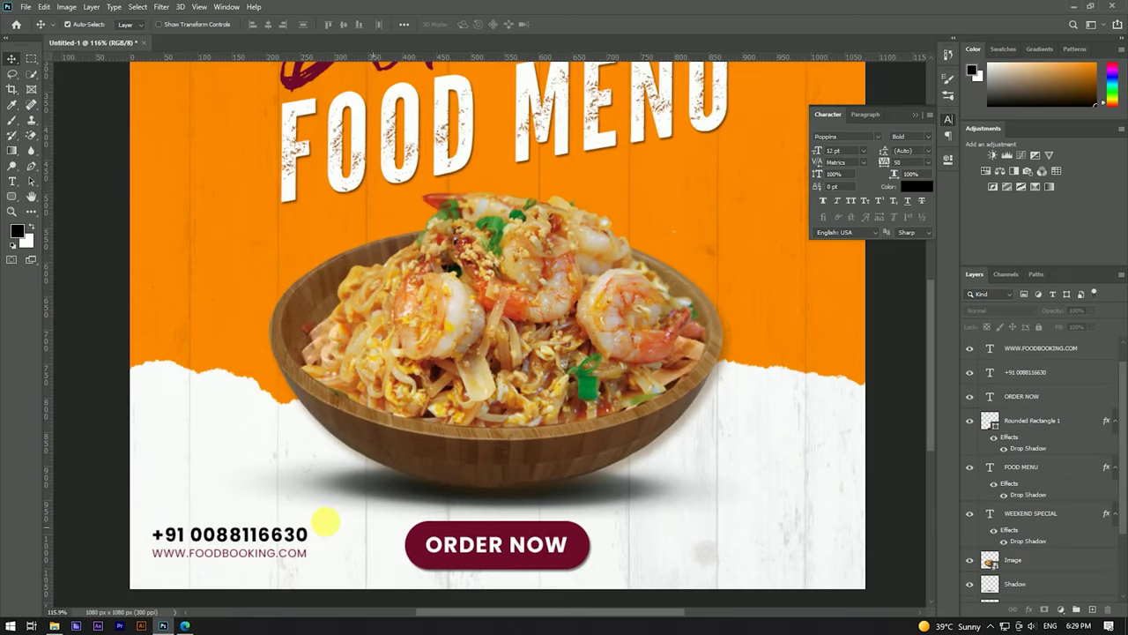
scroll(324, 522, up, 2)
scroll(559, 383, up, 2)
click(570, 370)
click(927, 136)
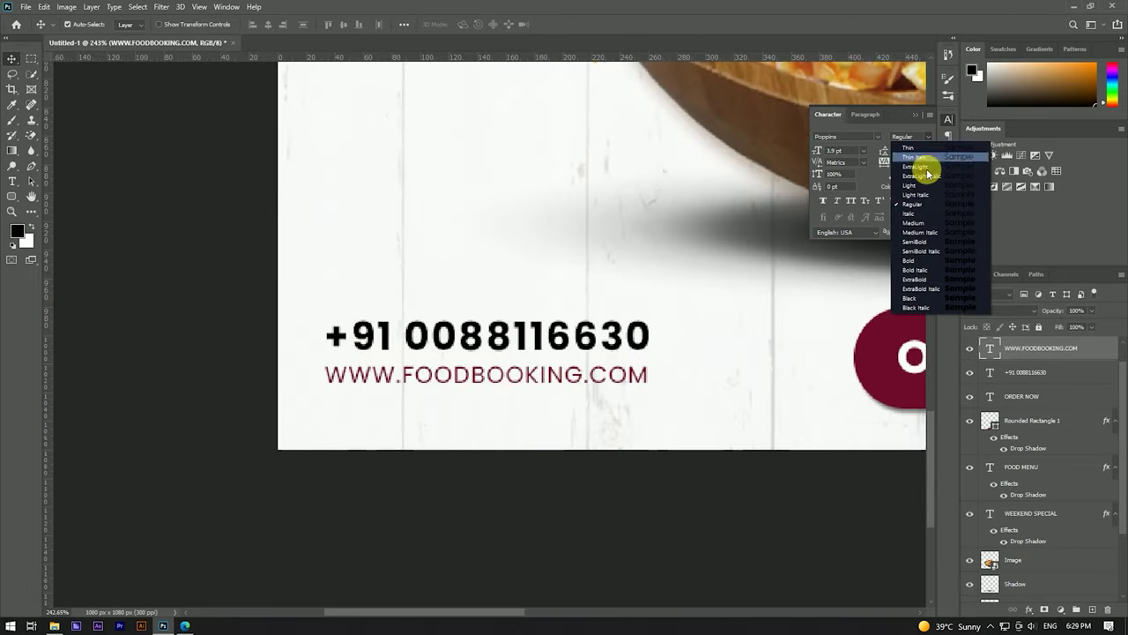
click(917, 223)
scroll(479, 417, down, 3)
scroll(479, 421, down, 3)
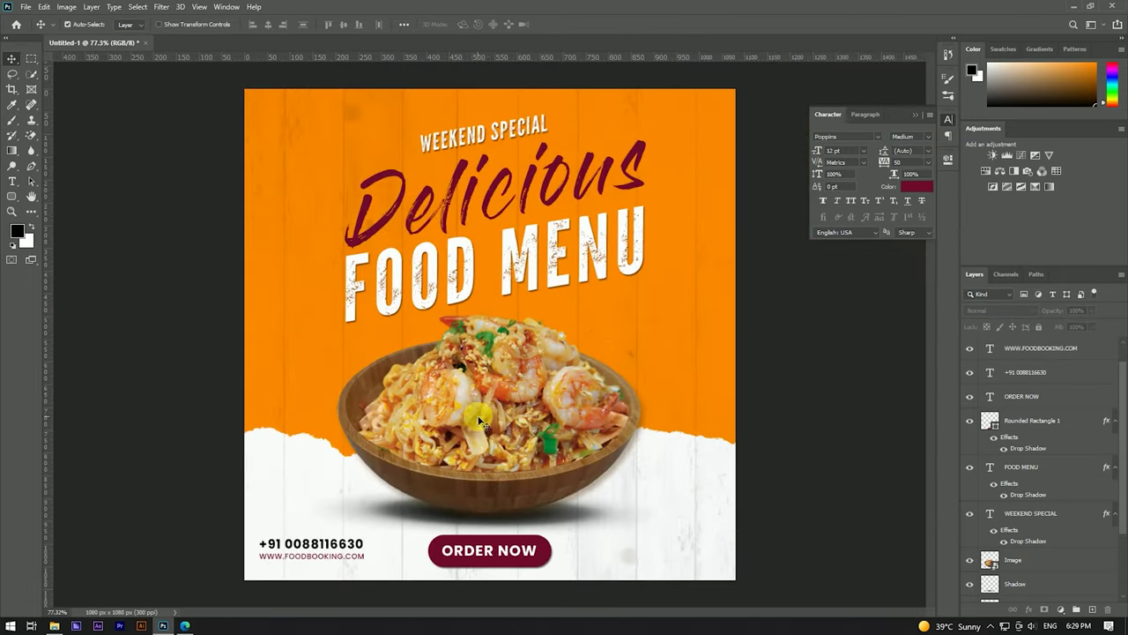
scroll(512, 339, down, 2)
Scroll around the poster to inspect the headings, bowl, contact details and button
scroll(546, 327, up, 1)
scroll(546, 327, up, 2)
scroll(551, 494, up, 2)
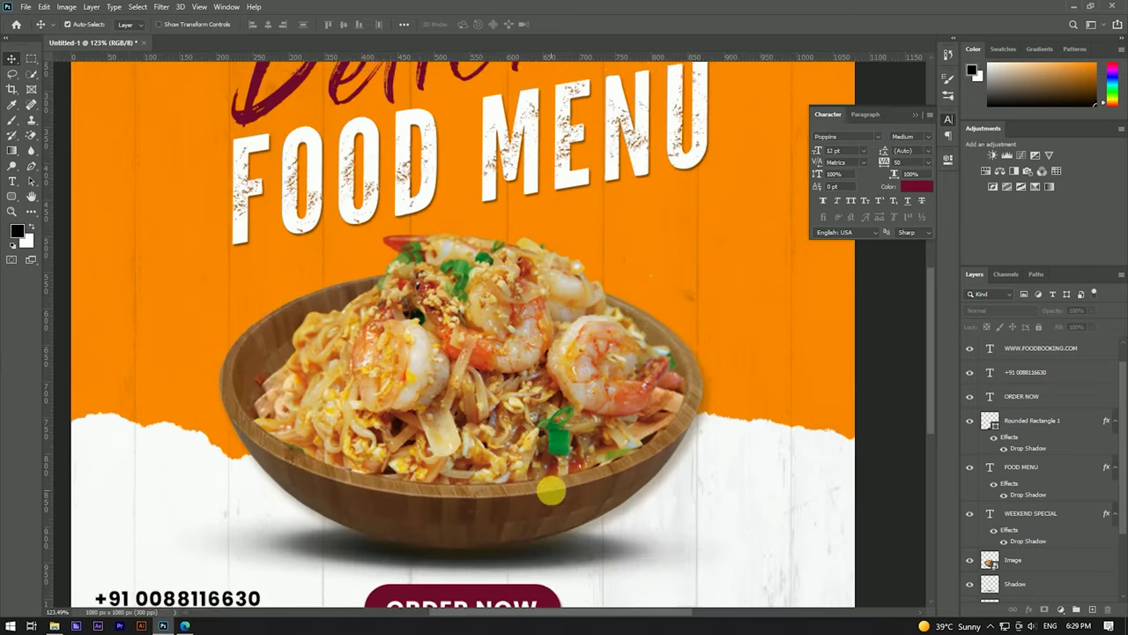
scroll(551, 493, down, 3)
scroll(740, 502, up, 1)
scroll(731, 451, up, 2)
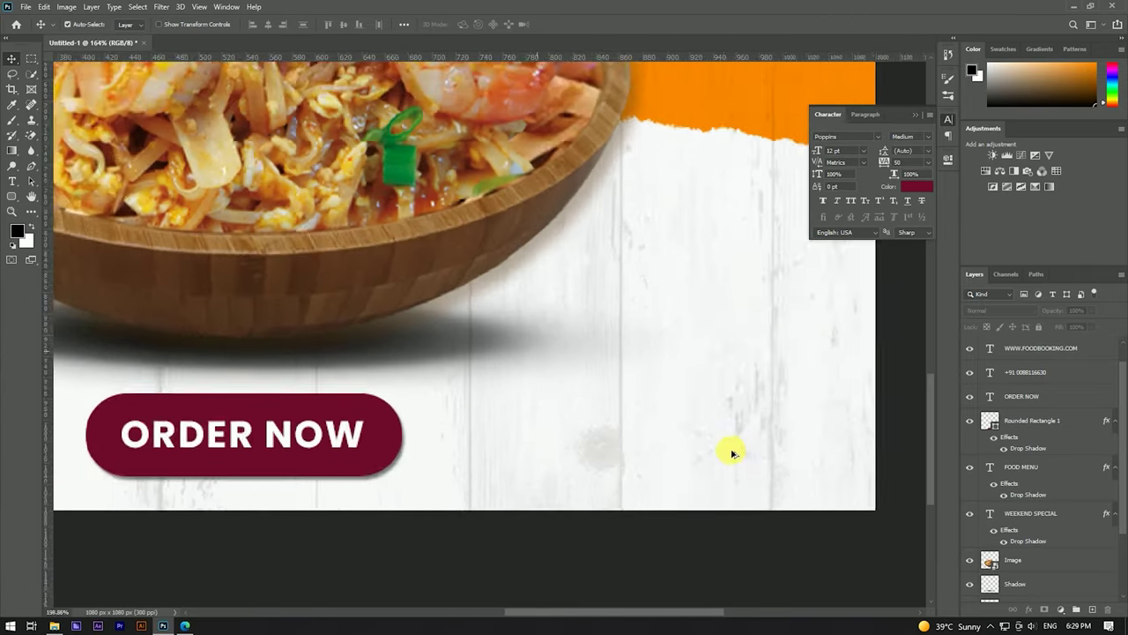
scroll(455, 461, up, 1)
scroll(528, 434, left, 2)
scroll(340, 397, down, 3)
scroll(391, 365, up, 1)
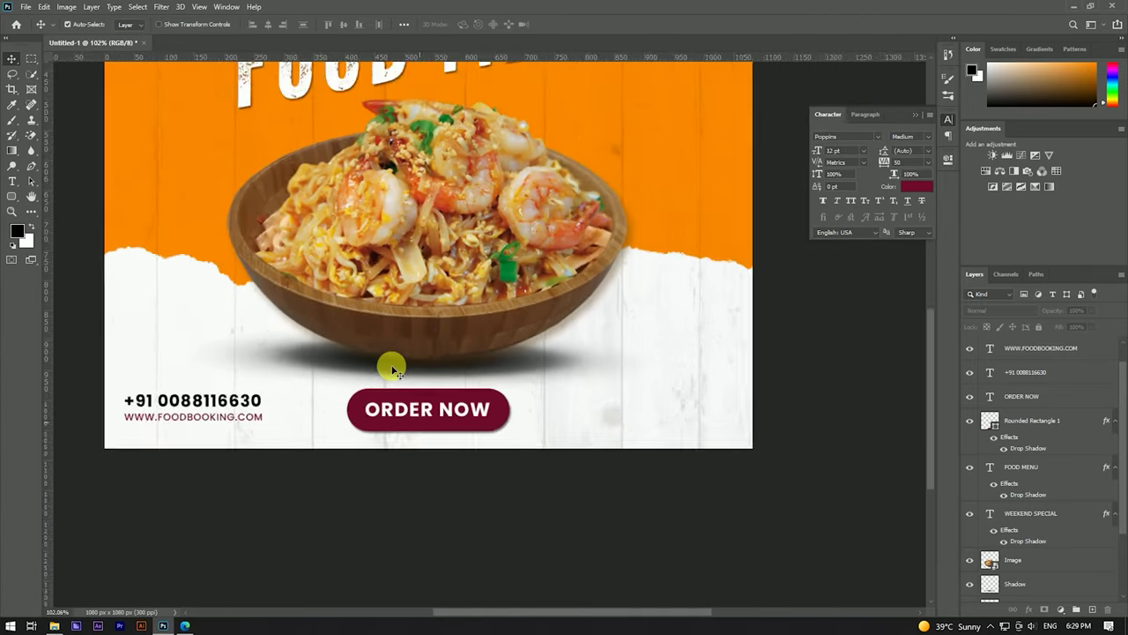
scroll(630, 403, up, 1)
scroll(678, 399, up, 2)
scroll(678, 400, up, 1)
scroll(652, 459, up, 1)
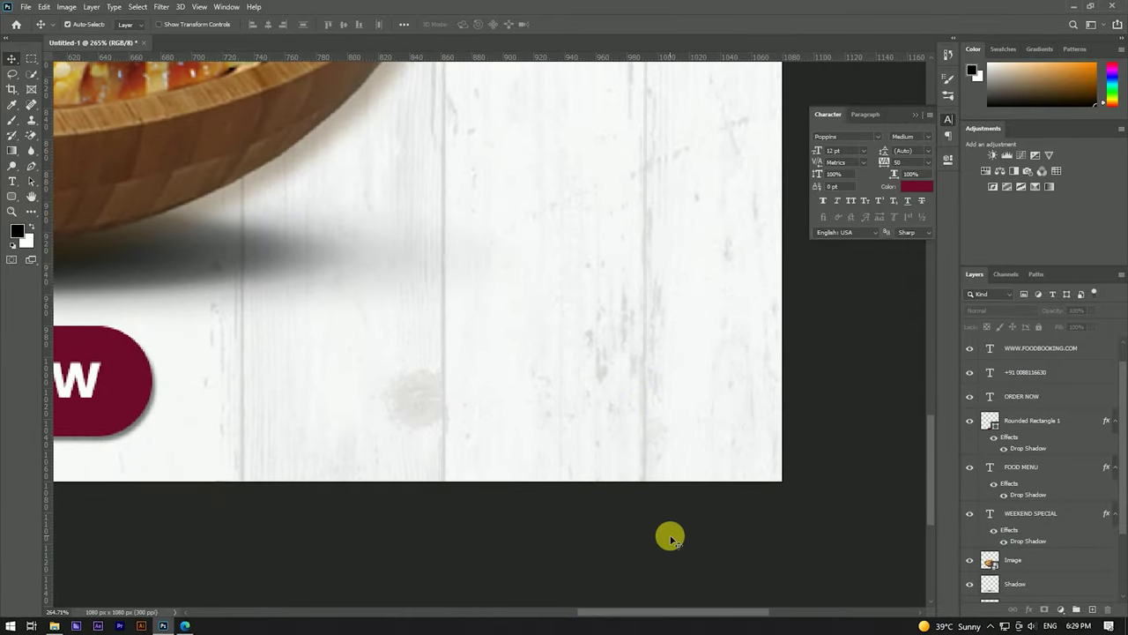
scroll(599, 415, down, 2)
scroll(621, 392, down, 1)
scroll(639, 386, down, 1)
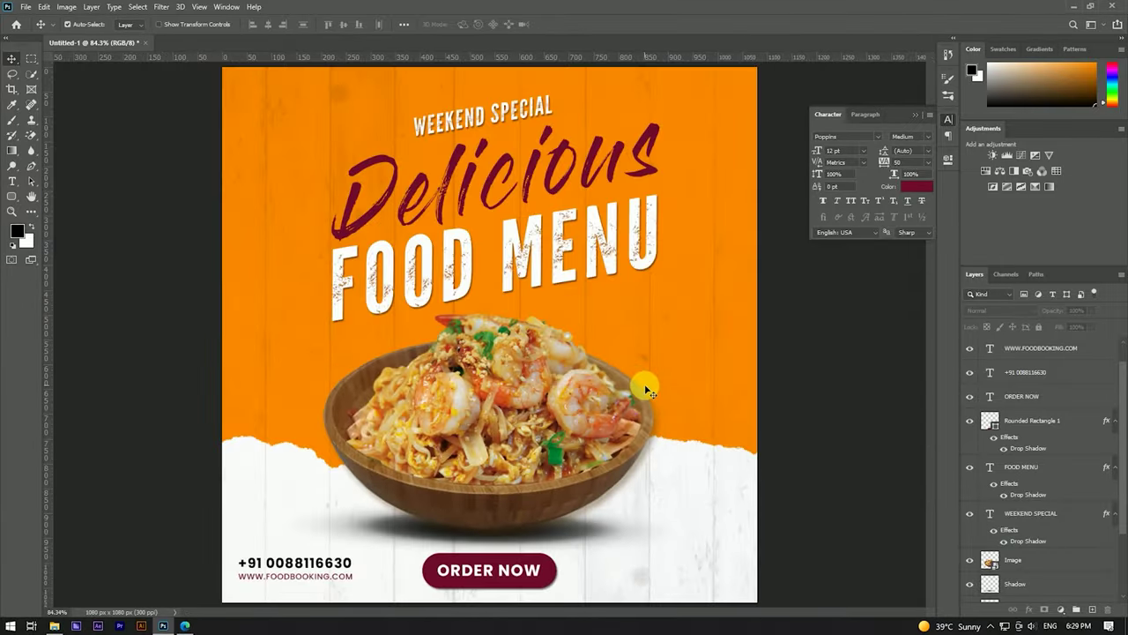
scroll(644, 383, down, 2)
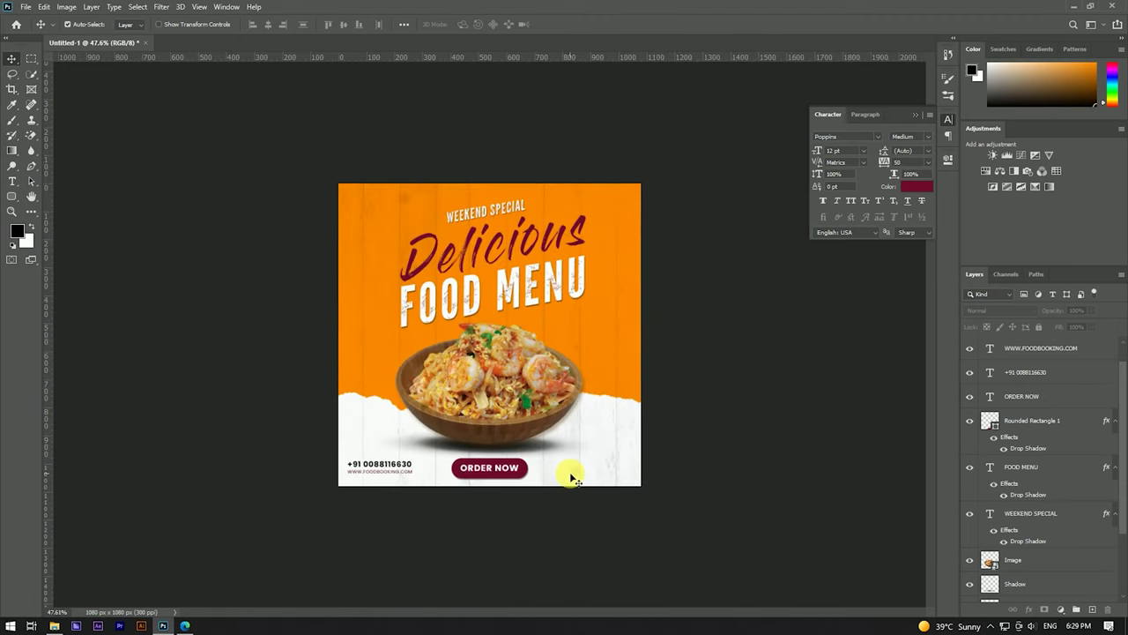
scroll(670, 520, up, 2)
scroll(678, 485, up, 1)
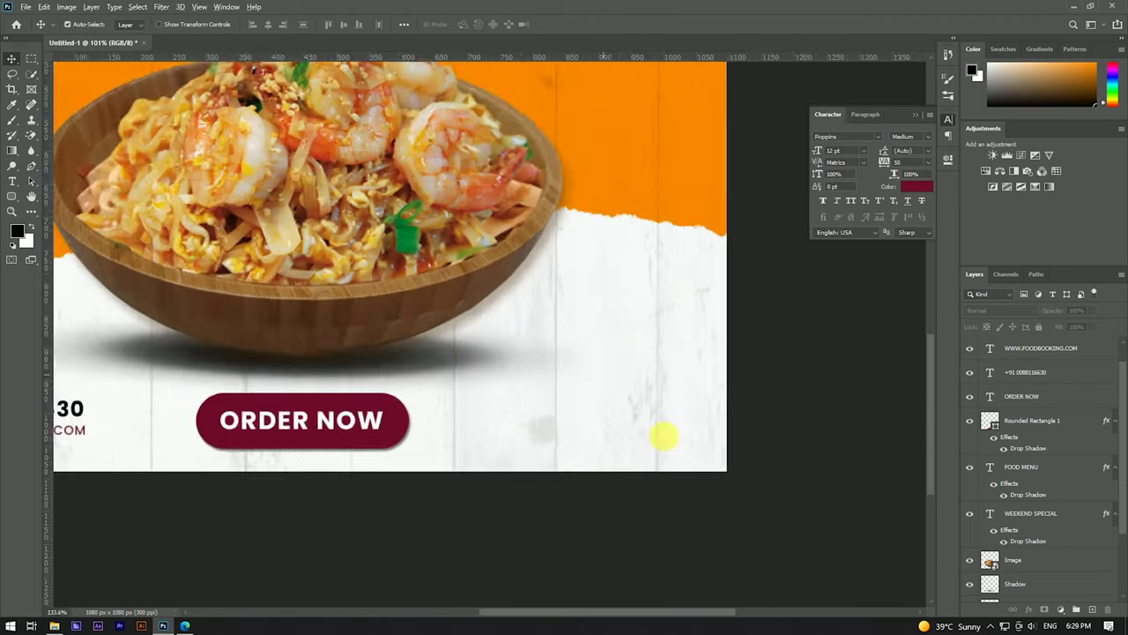
scroll(639, 434, up, 1)
drag(617, 432, 535, 452)
Alt-drag copies of the website and phone text lines to the right of ORDER NOW
click(282, 409)
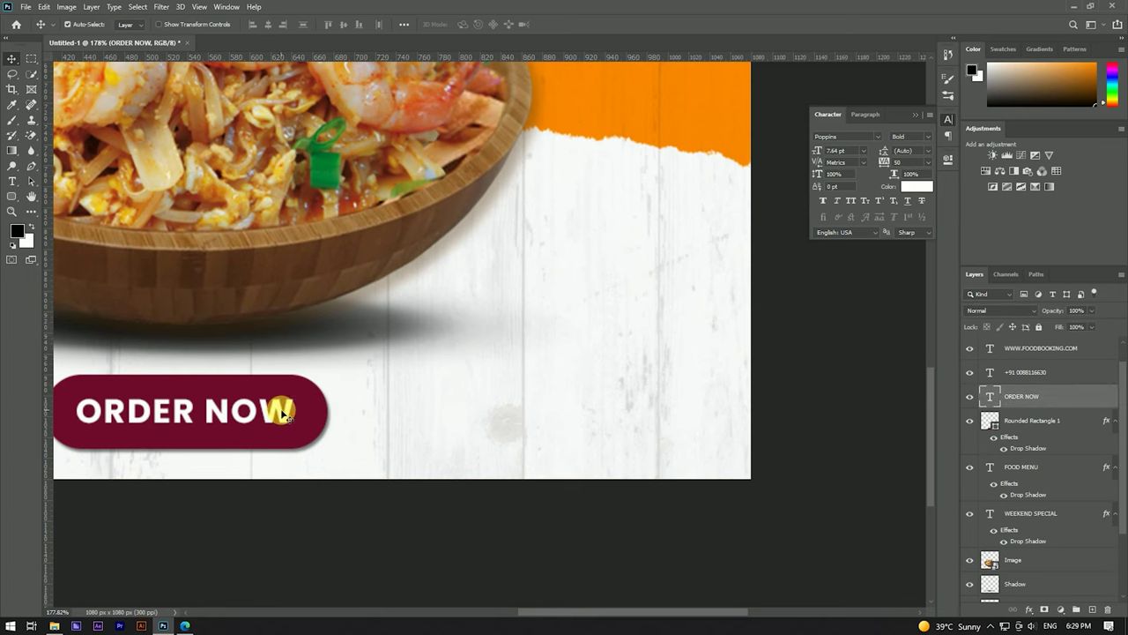
scroll(478, 415, down, 2)
click(112, 422)
drag(111, 421, 617, 433)
scroll(585, 428, up, 1)
scroll(584, 428, up, 2)
scroll(448, 410, left, 2)
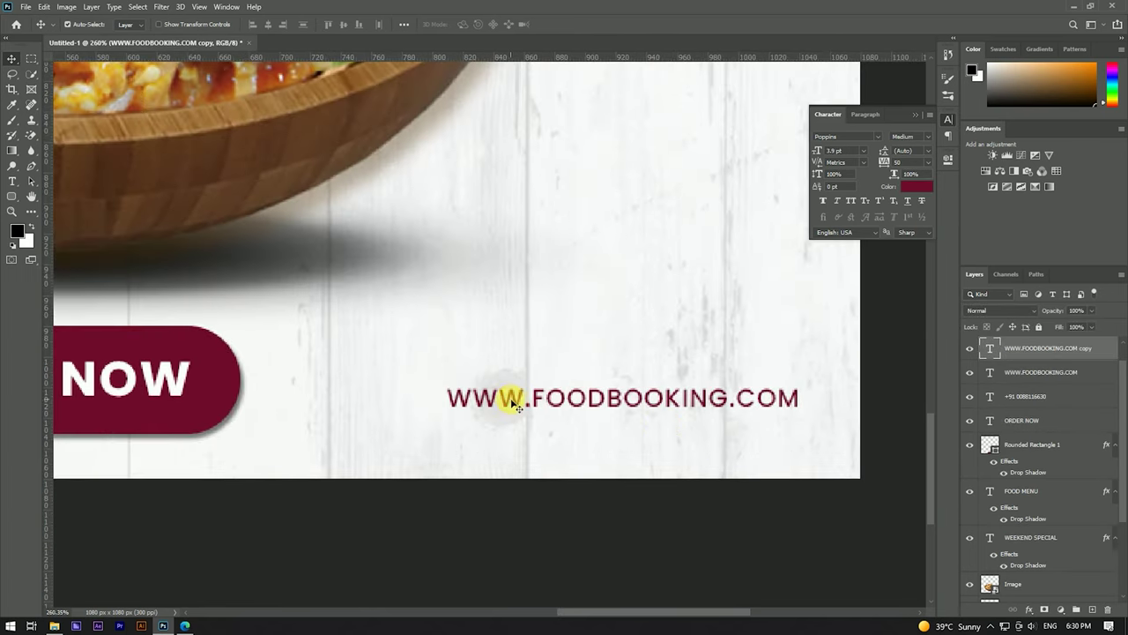
scroll(446, 376, down, 3)
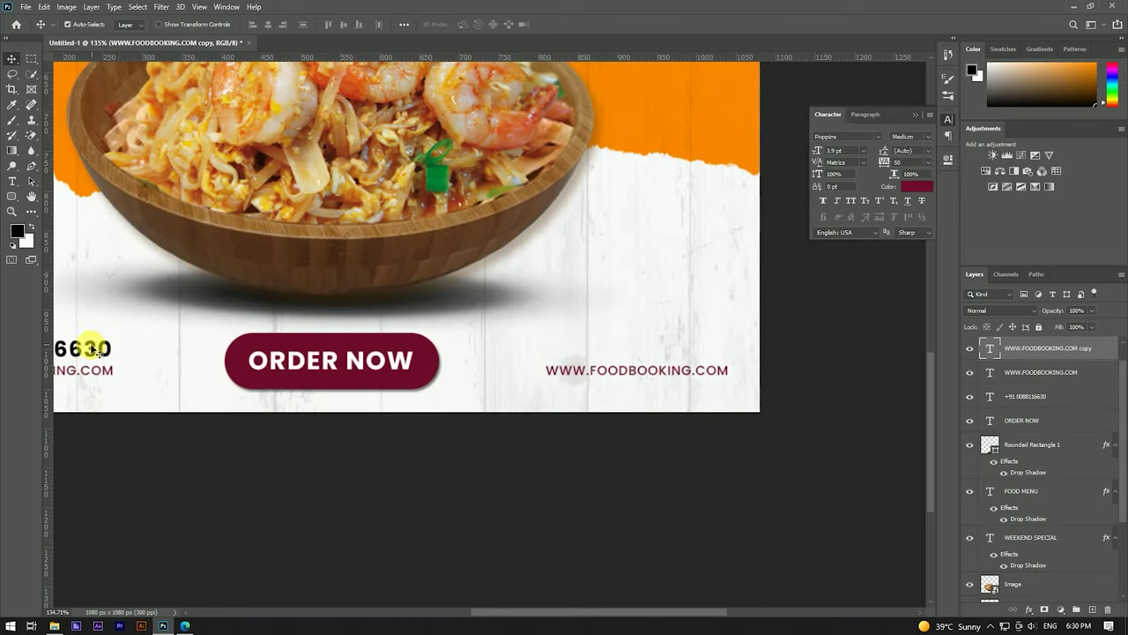
drag(96, 345, 726, 359)
Retype the copied phone line as the ADDRESS heading and move it over the website copy
key(ctrl+j)
scroll(672, 349, up, 2)
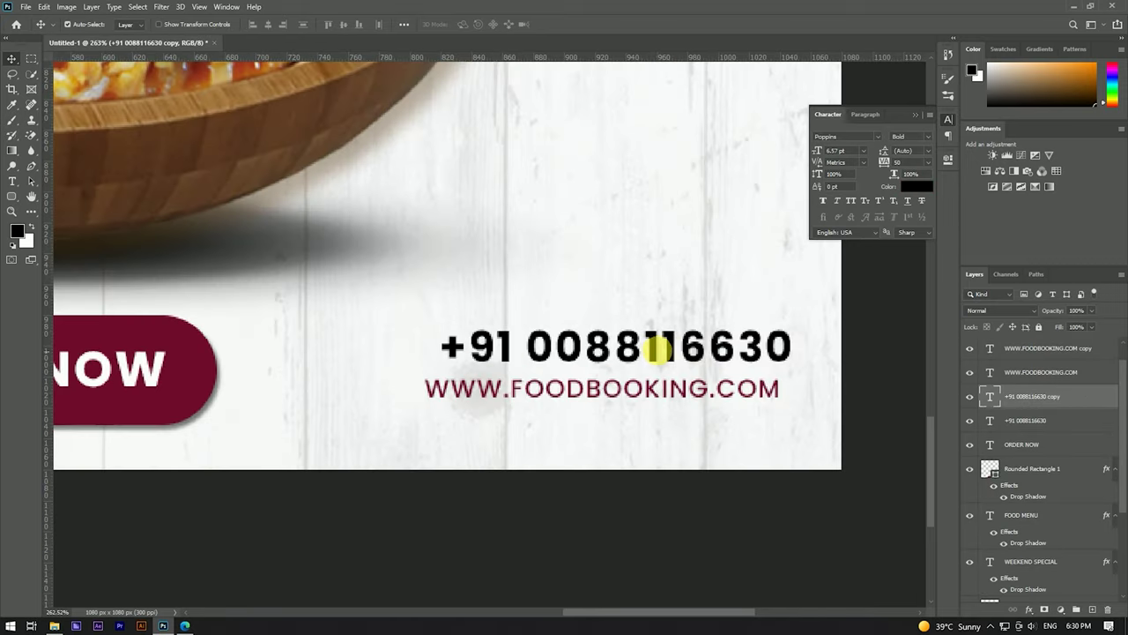
double_click(657, 351)
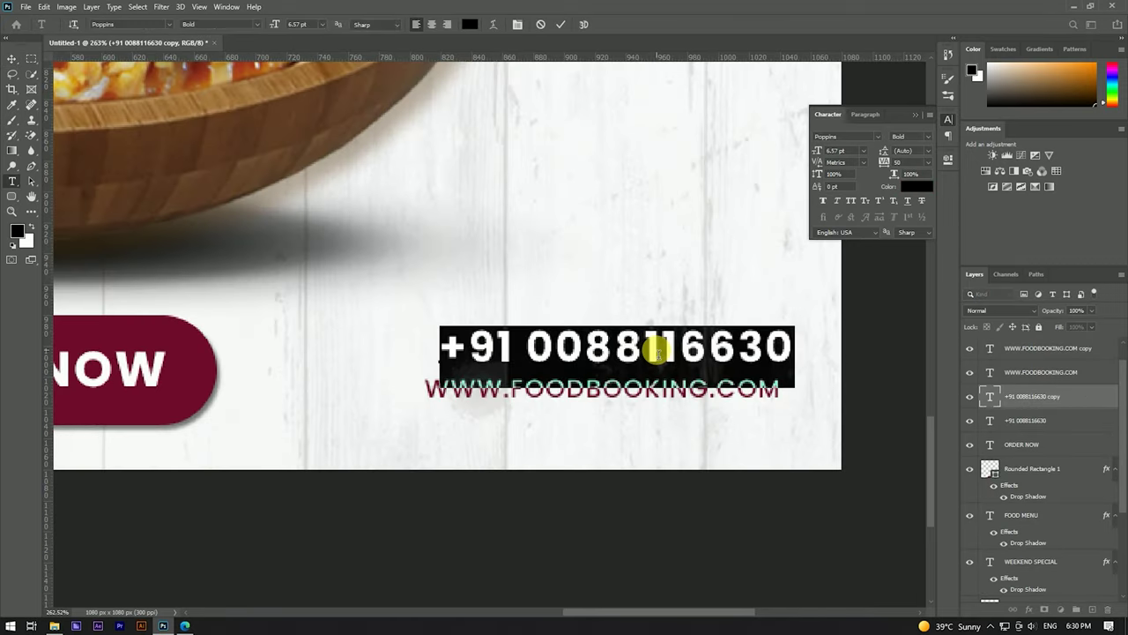
text(AD)
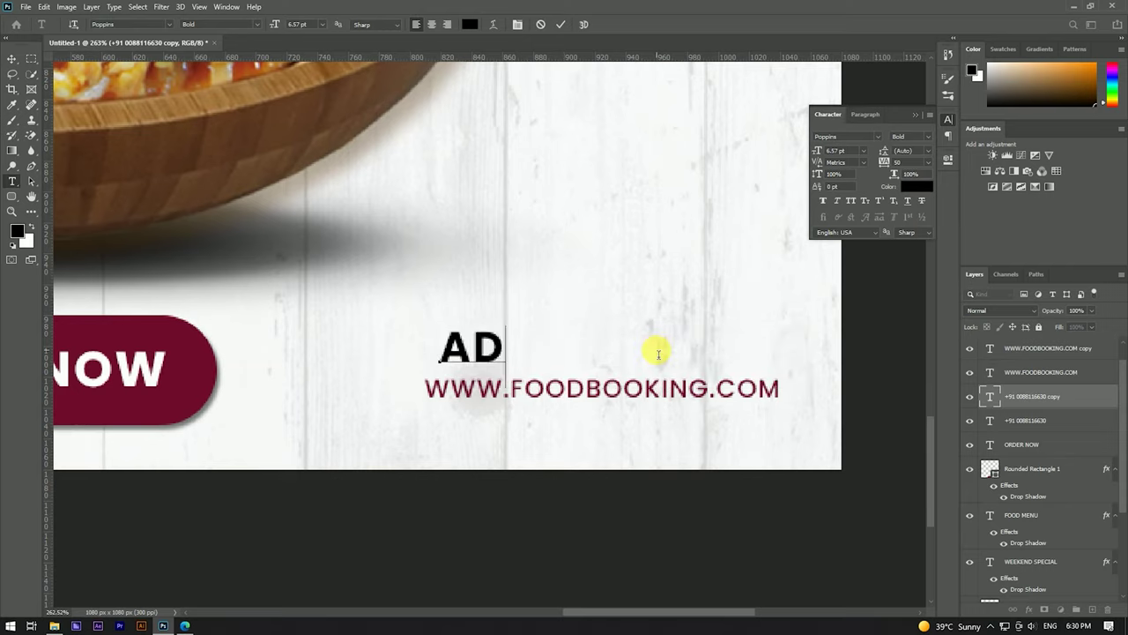
text(DRESS)
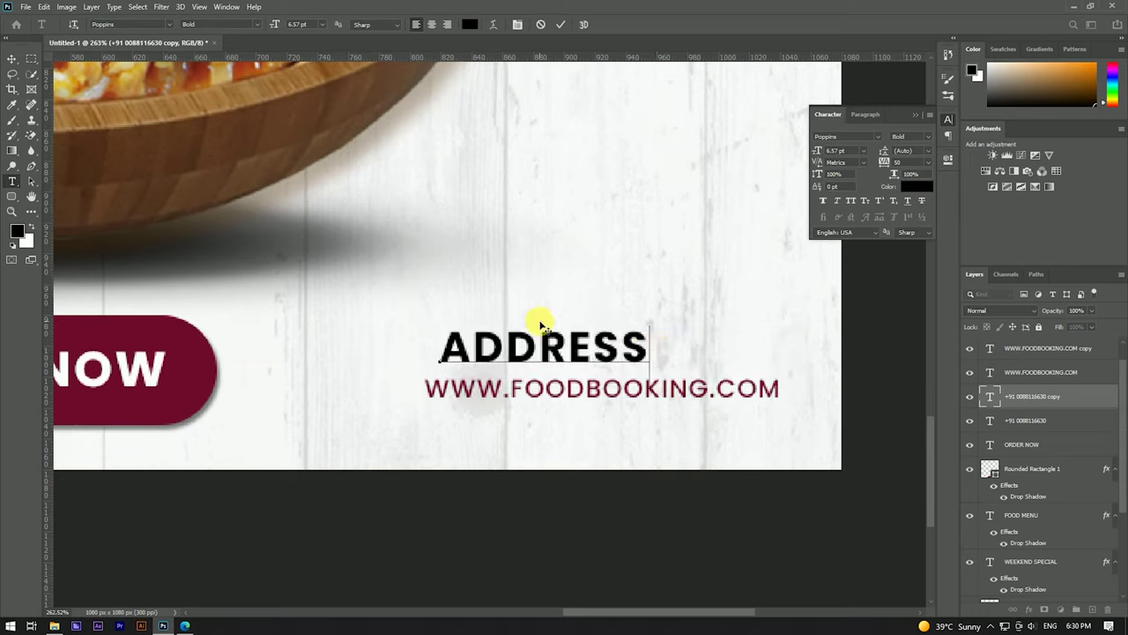
key(ctrl+Return)
key(v)
drag(612, 344, 739, 375)
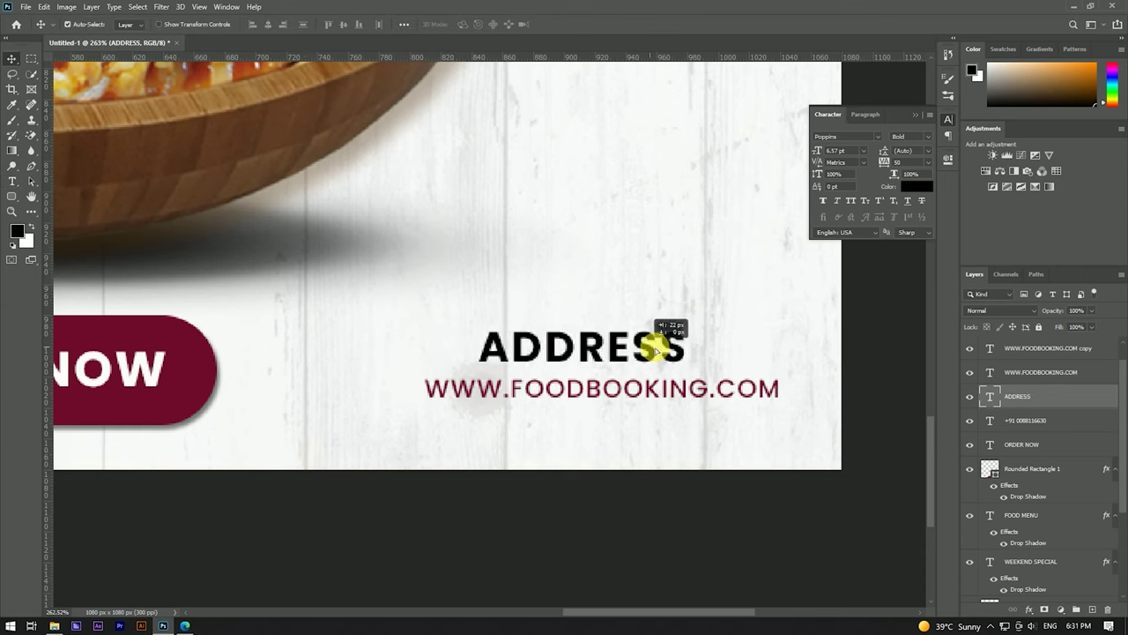
Replace the copied website text with the street address and move it under ADDRESS
scroll(739, 374, down, 2)
scroll(720, 390, up, 2)
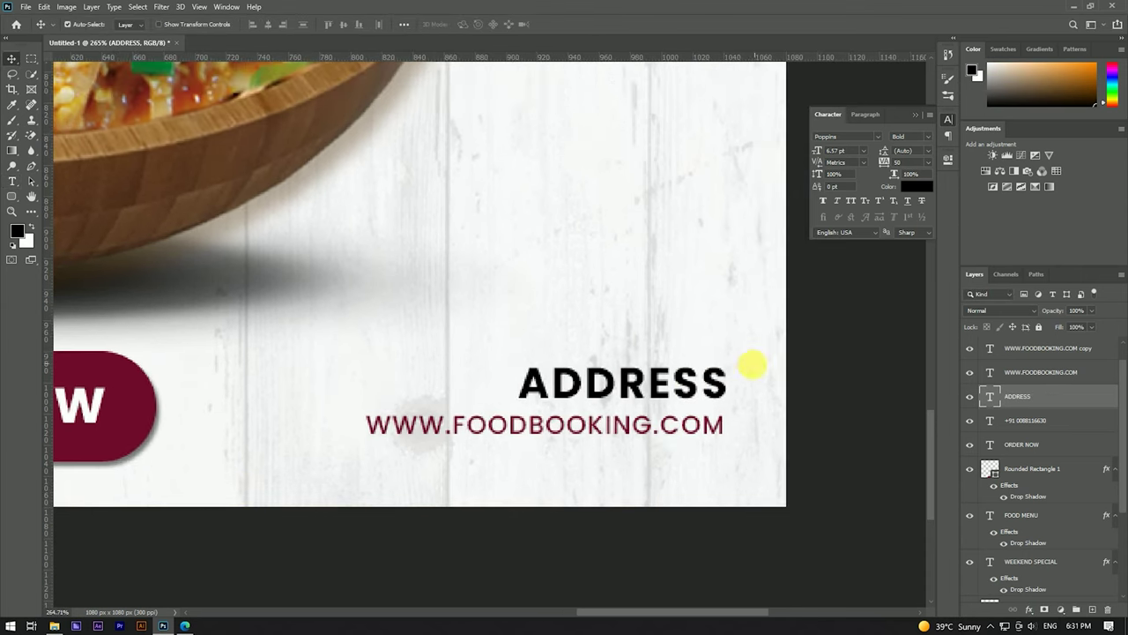
scroll(749, 365, down, 2)
scroll(745, 370, up, 1)
double_click(721, 396)
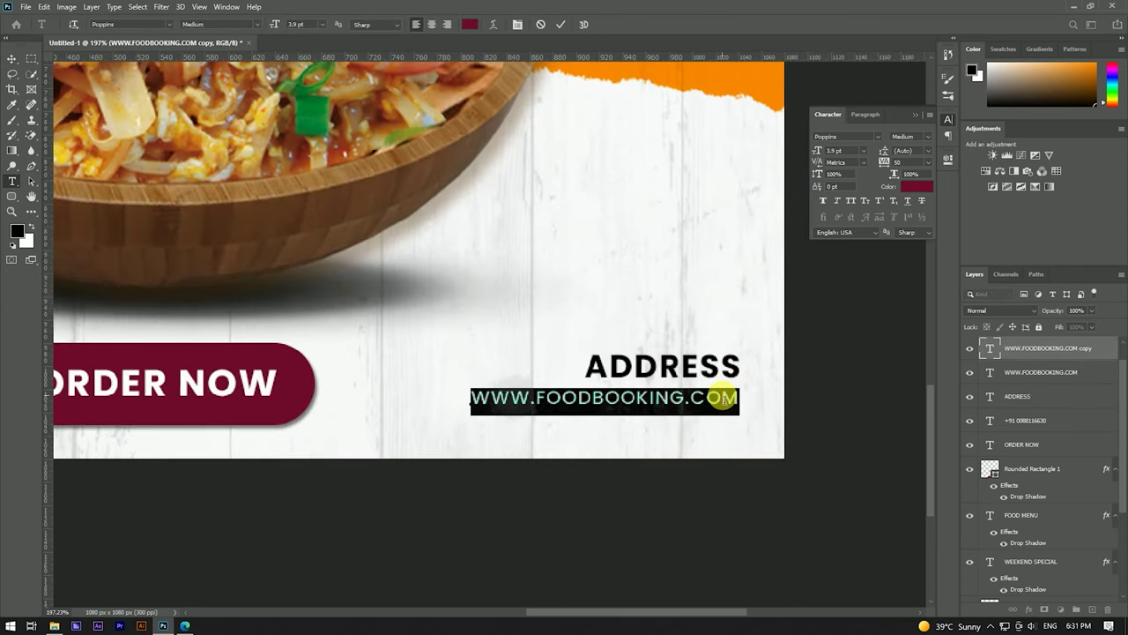
text(SSA)
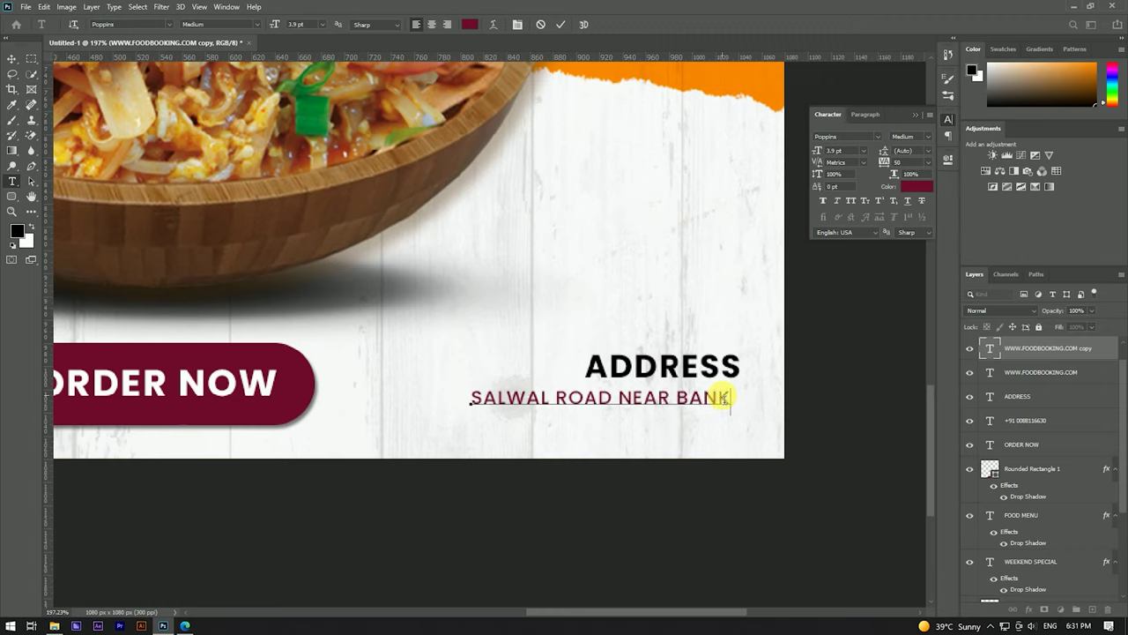
text(001)
text(14)
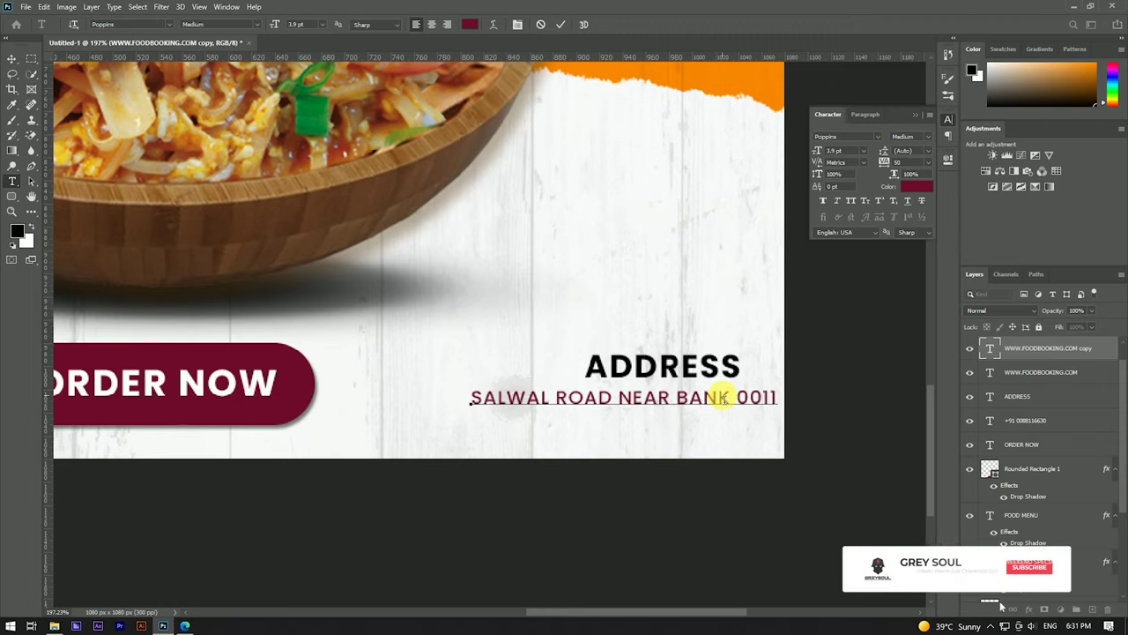
click(560, 24)
key(v)
drag(748, 397, 688, 397)
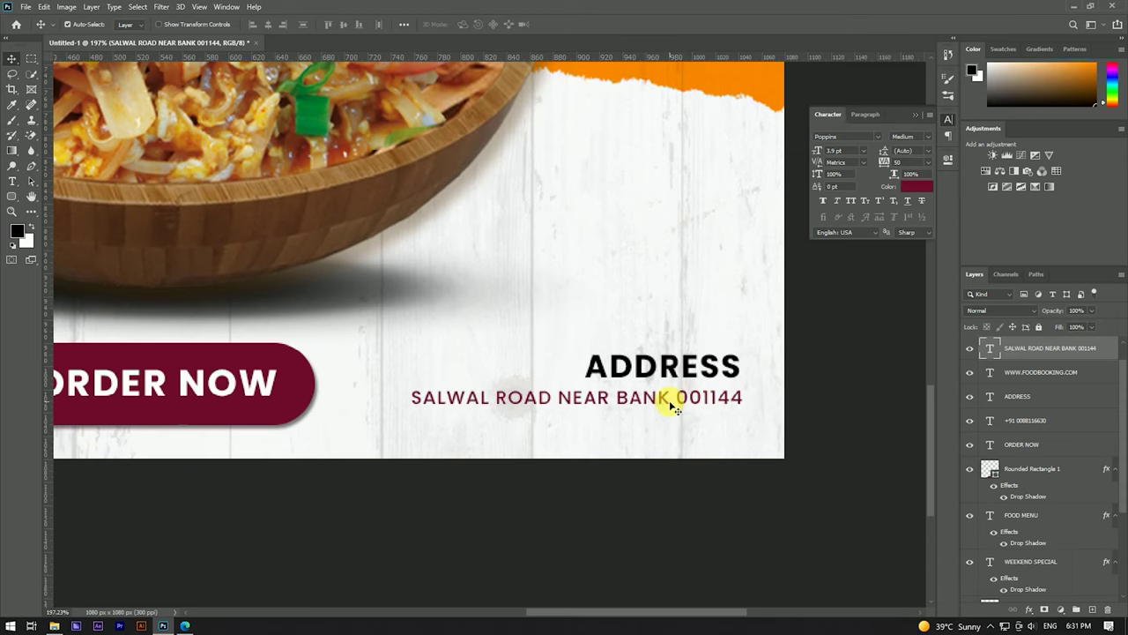
Shift the ADDRESS heading and address line together slightly right, then deselect them
shift+click(712, 367)
drag(712, 368, 719, 368)
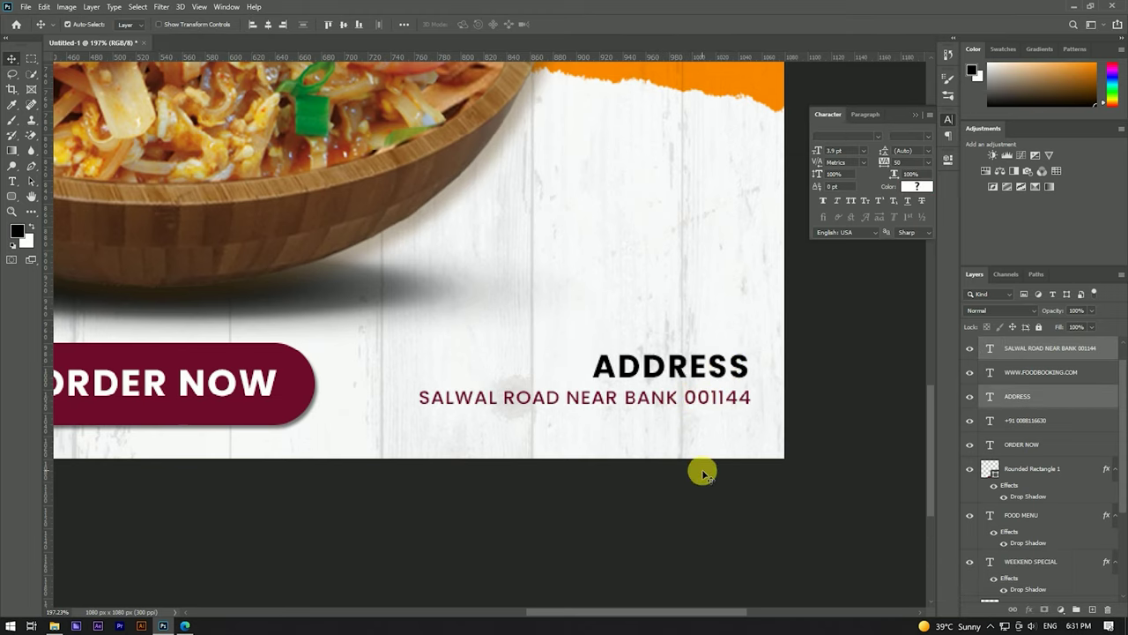
click(702, 471)
scroll(723, 390, down, 5)
scroll(731, 395, down, 3)
scroll(674, 352, down, 2)
scroll(553, 311, up, 3)
scroll(540, 176, down, 1)
scroll(541, 176, up, 2)
scroll(584, 171, up, 1)
scroll(220, 187, up, 1)
drag(239, 179, 280, 245)
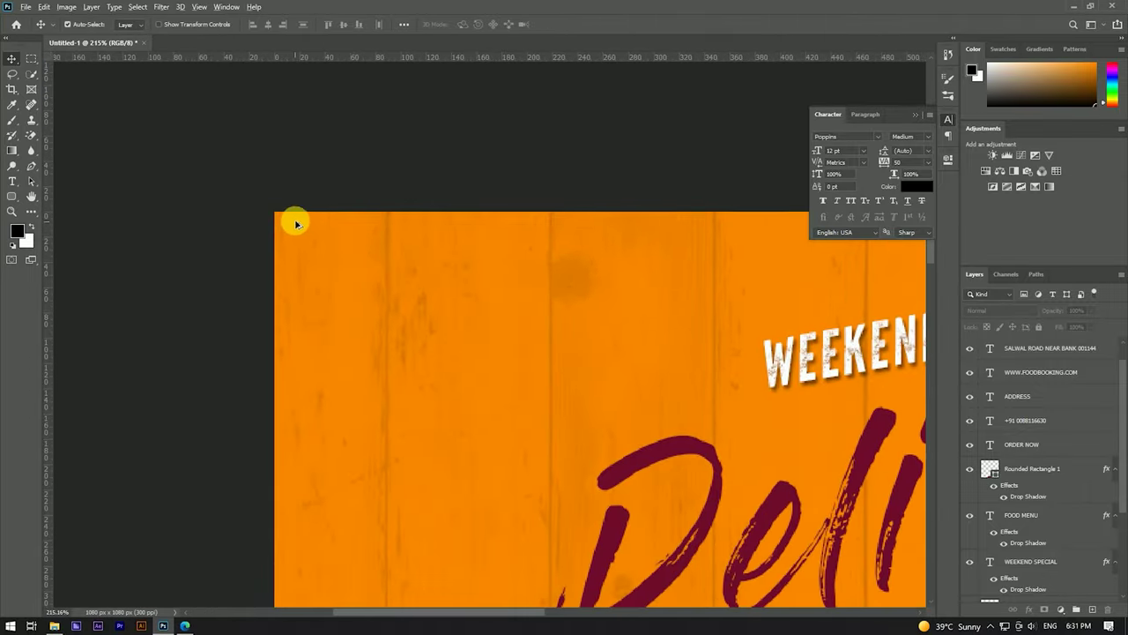
In Edge, search Iconfinder for FOOD icons and filter to free icons only
scroll(294, 221, down, 1)
scroll(294, 221, down, 1)
click(184, 625)
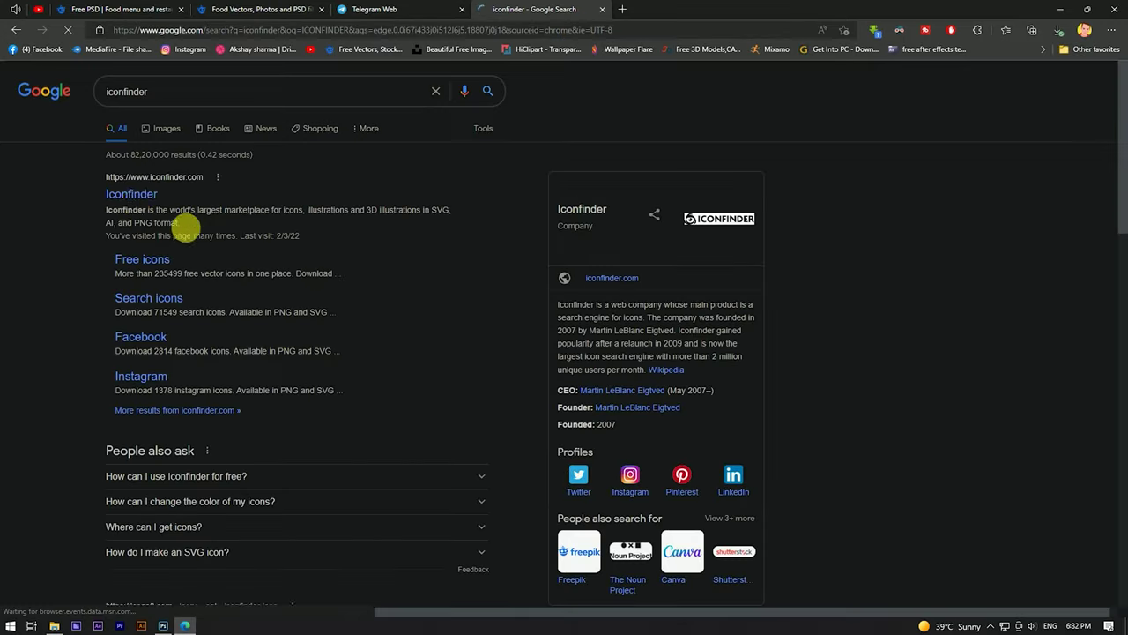
click(132, 193)
text(FOOD)
key(Return)
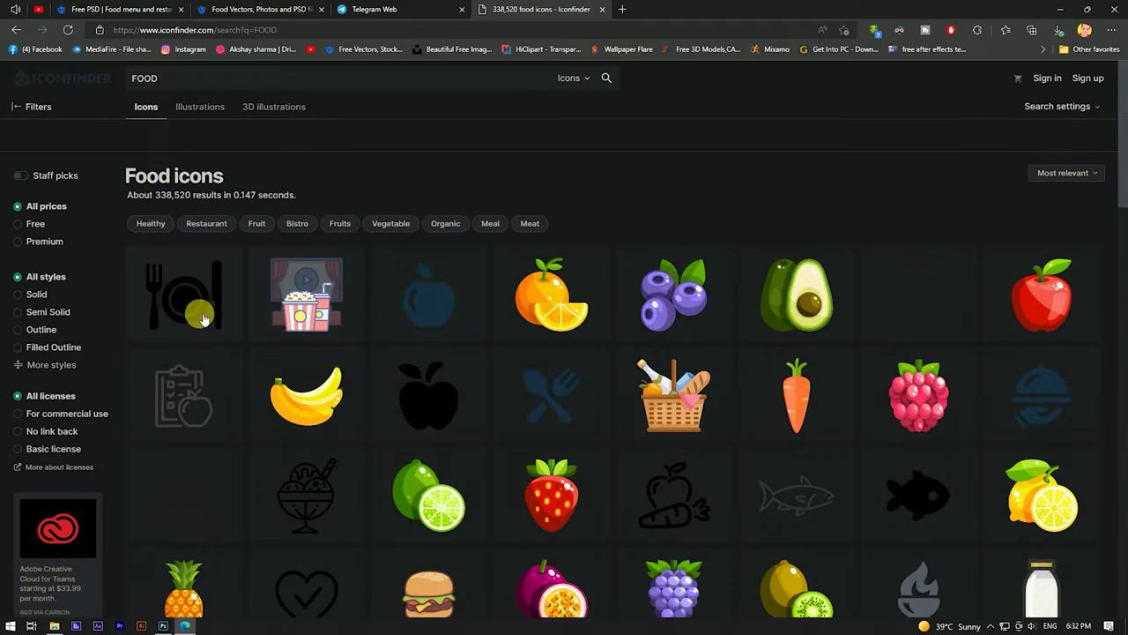
click(184, 297)
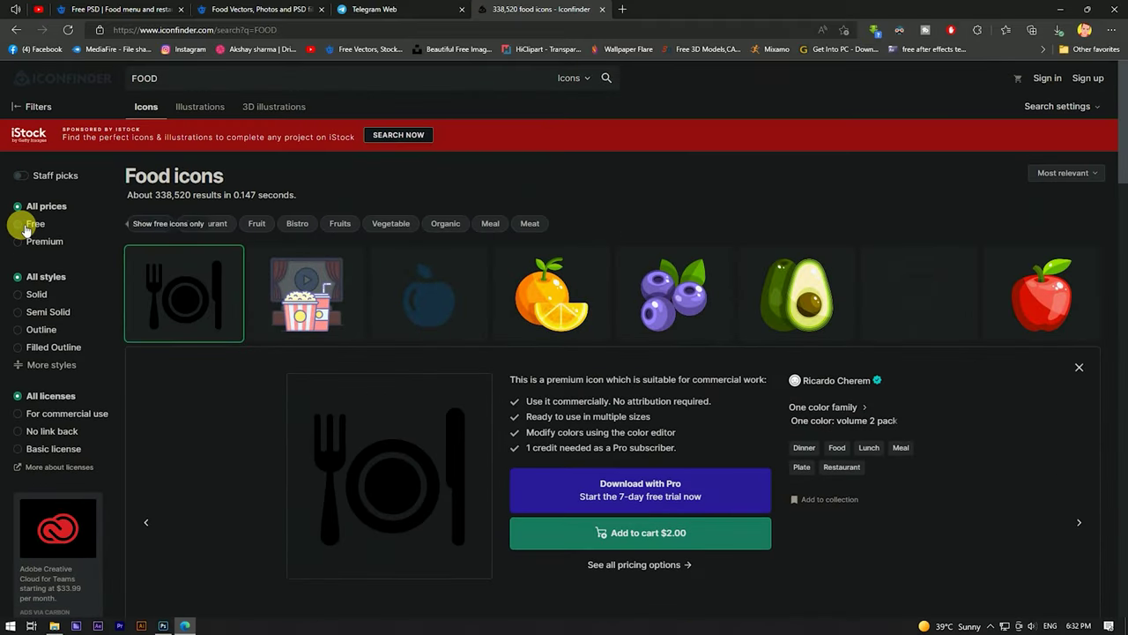
click(26, 227)
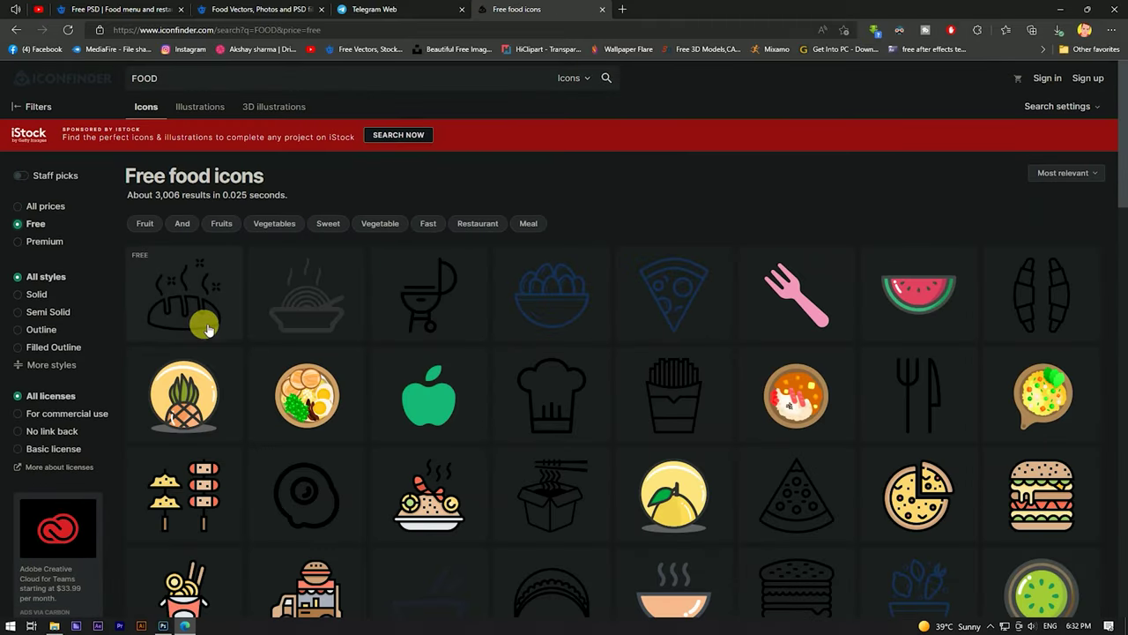
Download the donut outline icon as SVG and drag it into the Photoshop poster
scroll(406, 377, down, 2)
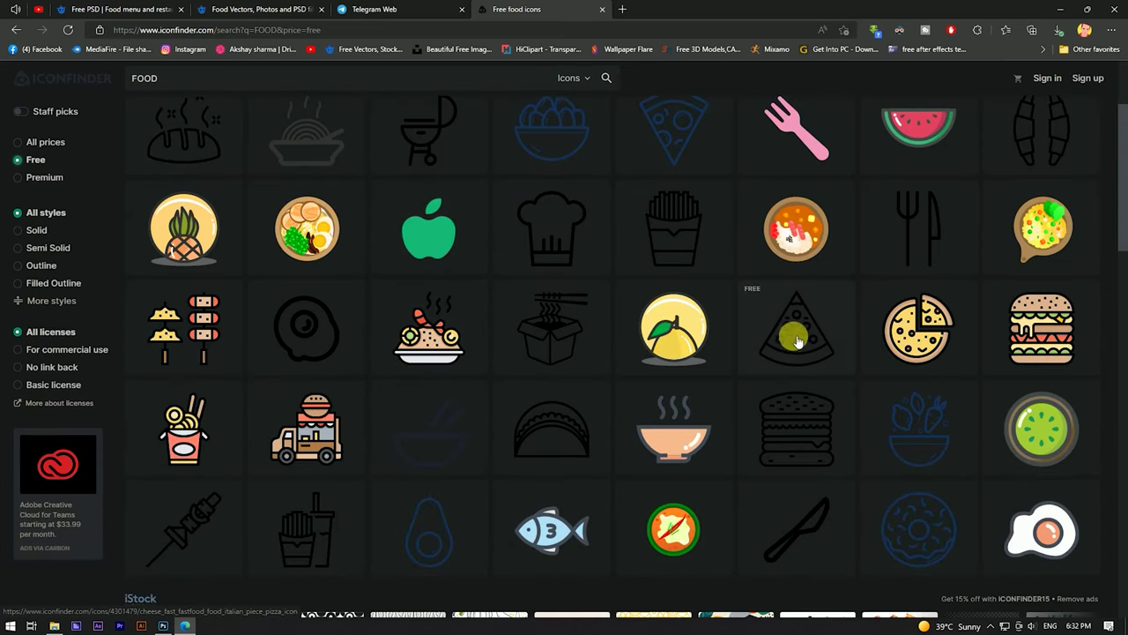
scroll(798, 331, up, 2)
scroll(781, 278, down, 4)
scroll(723, 224, down, 2)
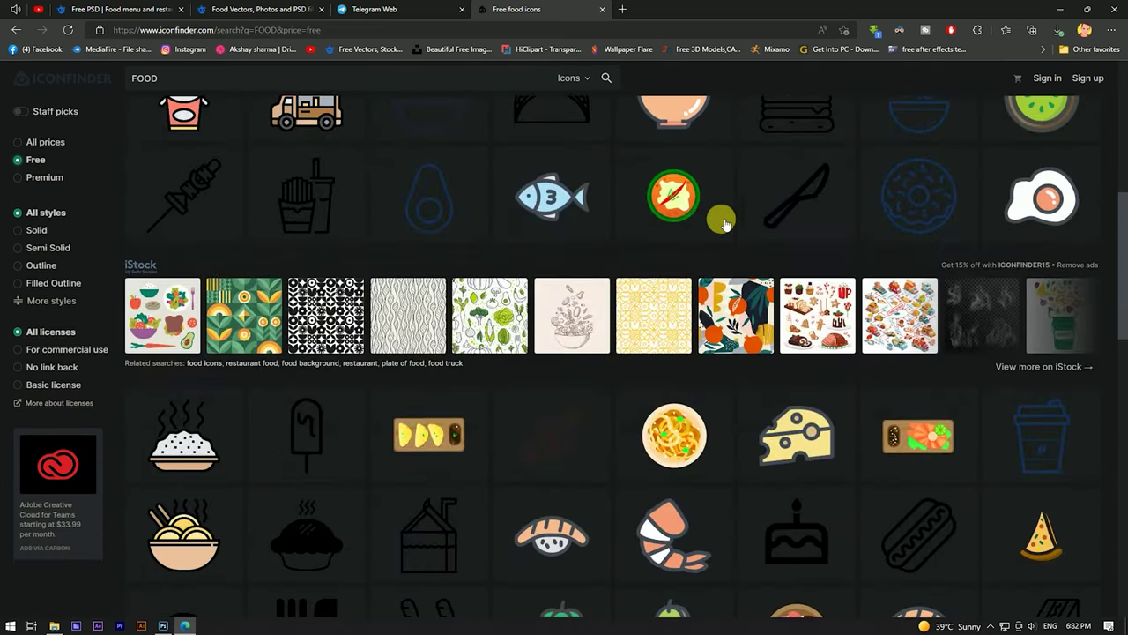
scroll(722, 224, up, 2)
click(924, 355)
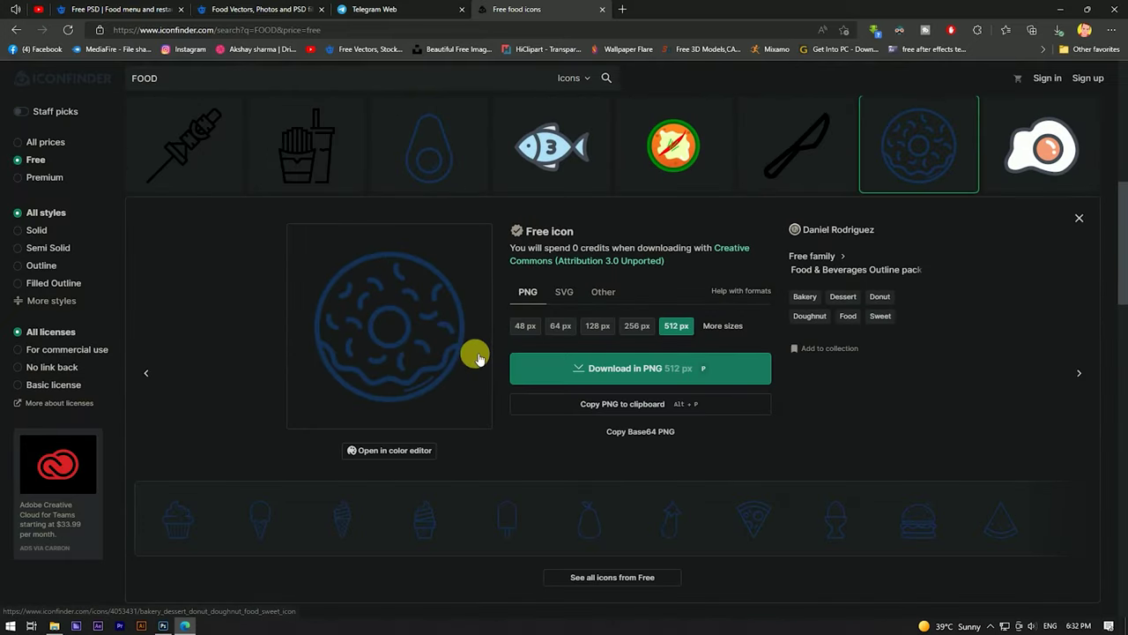
click(564, 292)
click(556, 332)
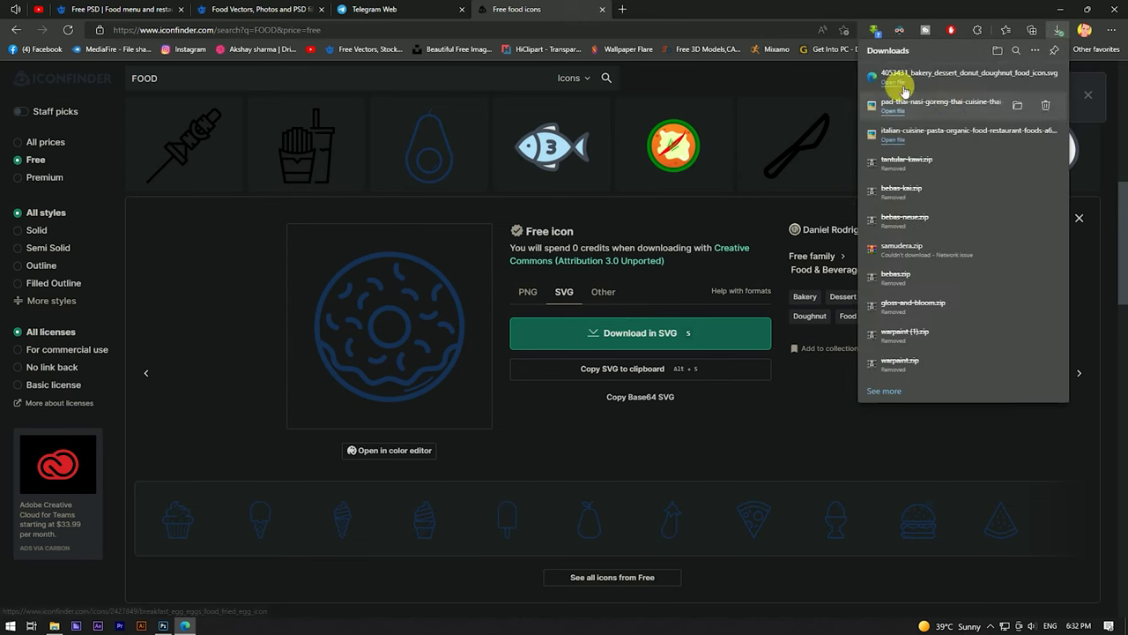
drag(922, 74, 262, 533)
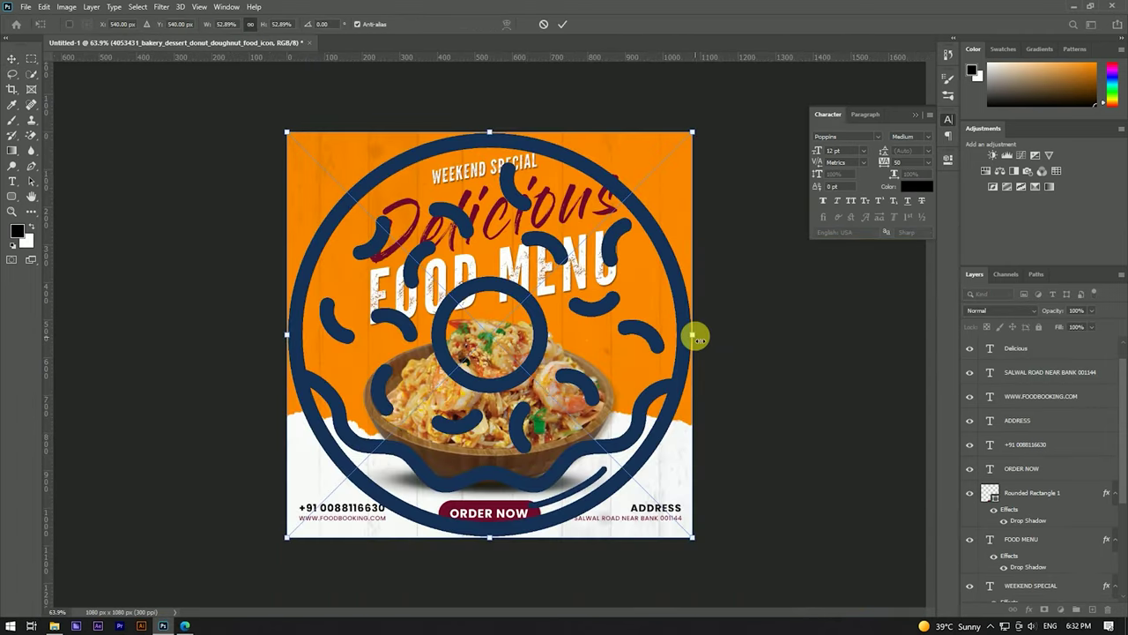
Scale the placed donut SVG down to a small icon in the top-left corner and commit
mouse_move(696, 336)
mouse_down()
mouse_move(322, 338)
mouse_move(309, 152)
mouse_move(497, 416)
mouse_up()
scroll(291, 145, up, 5)
mouse_move(557, 235)
mouse_down()
mouse_move(503, 228)
mouse_move(375, 240)
mouse_up()
click(564, 26)
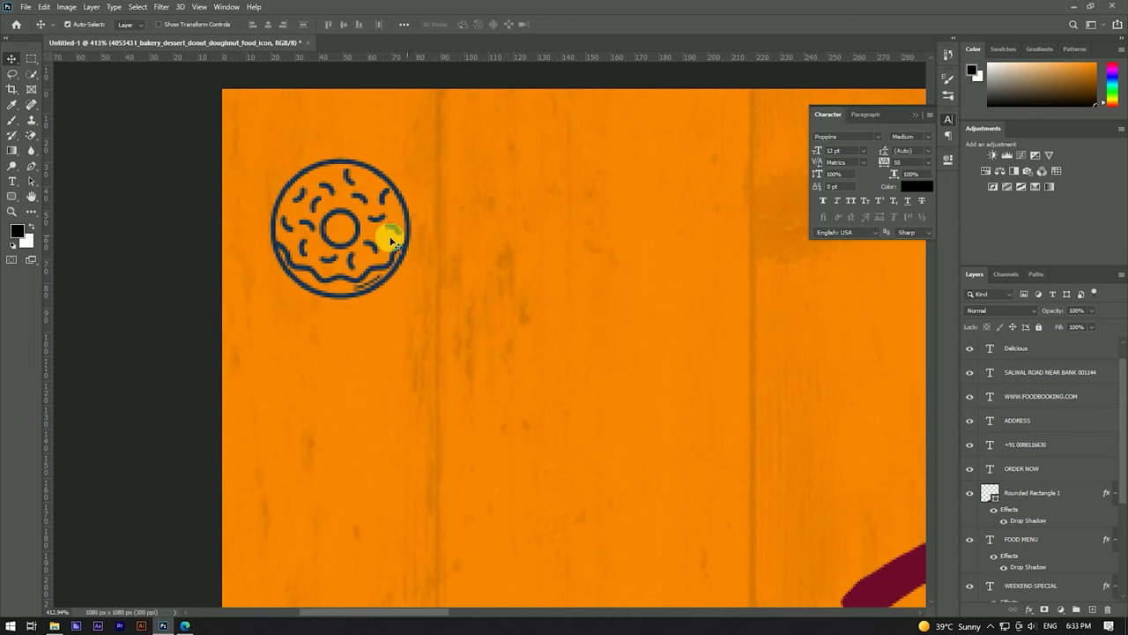
scroll(359, 256, down, 3)
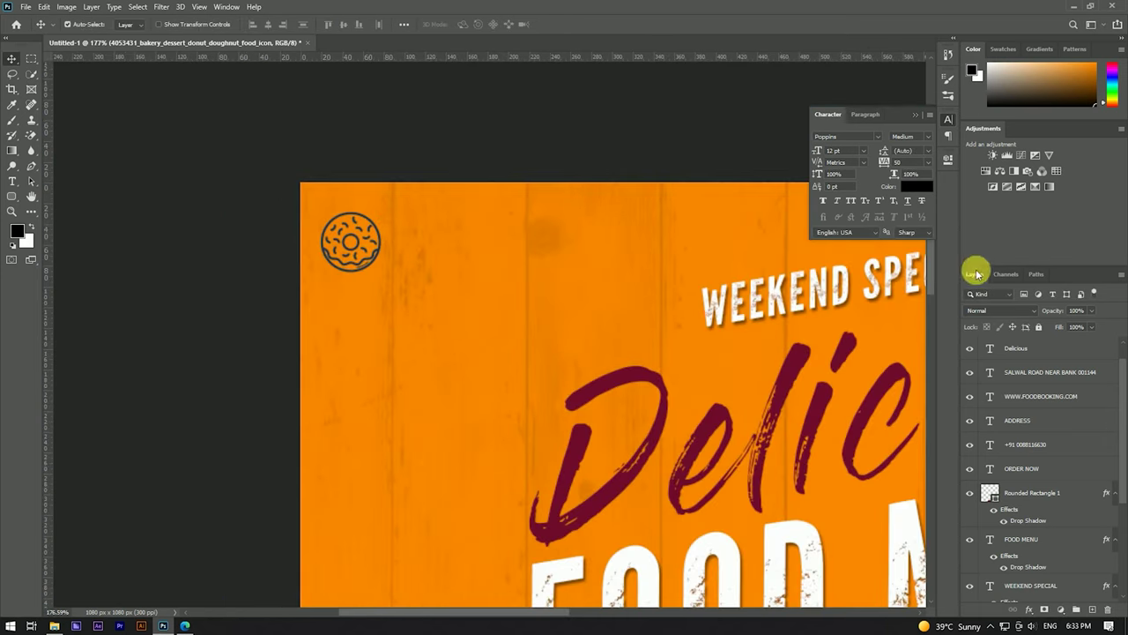
scroll(1031, 467, up, 1)
Give the donut layer a Color Overlay in maroon sampled from the Delicious lettering
double_click(1112, 351)
click(684, 448)
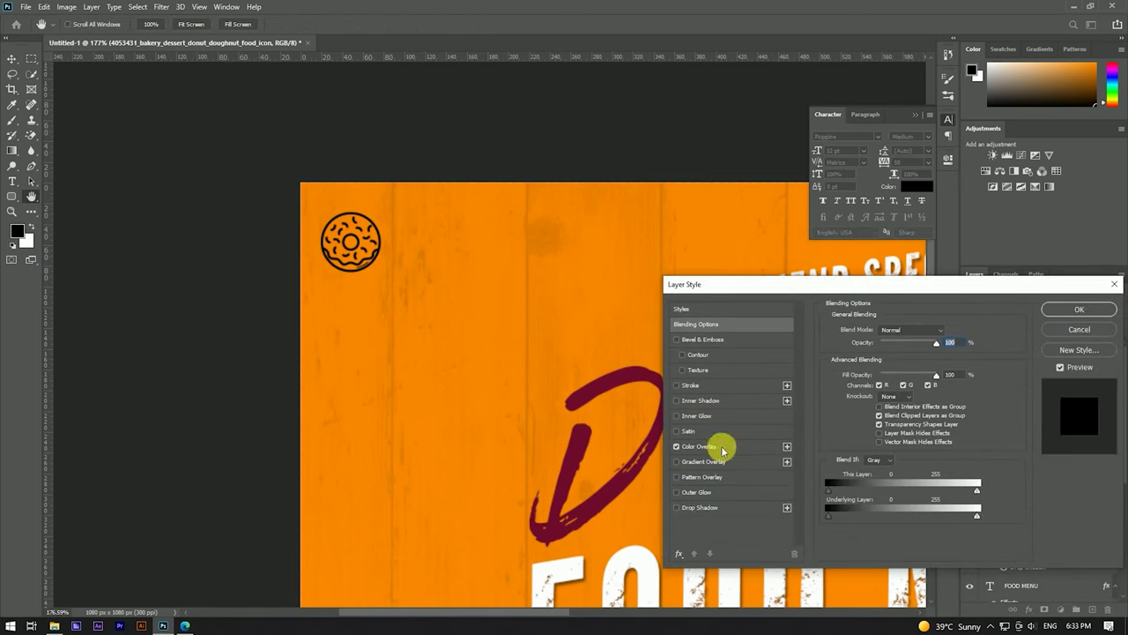
click(706, 444)
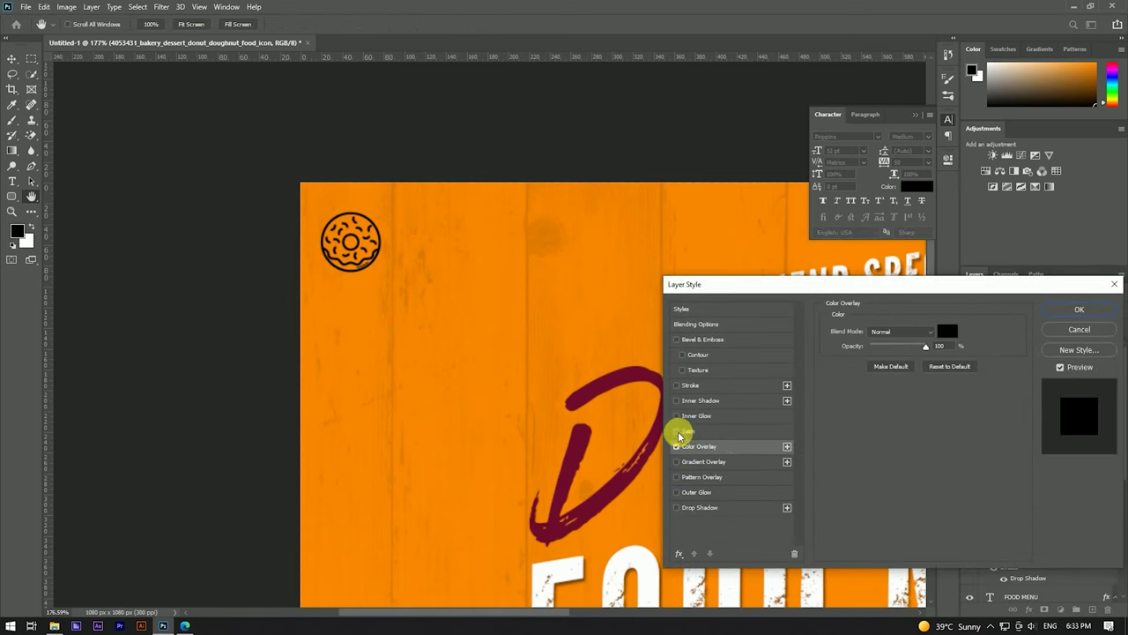
click(947, 331)
click(588, 404)
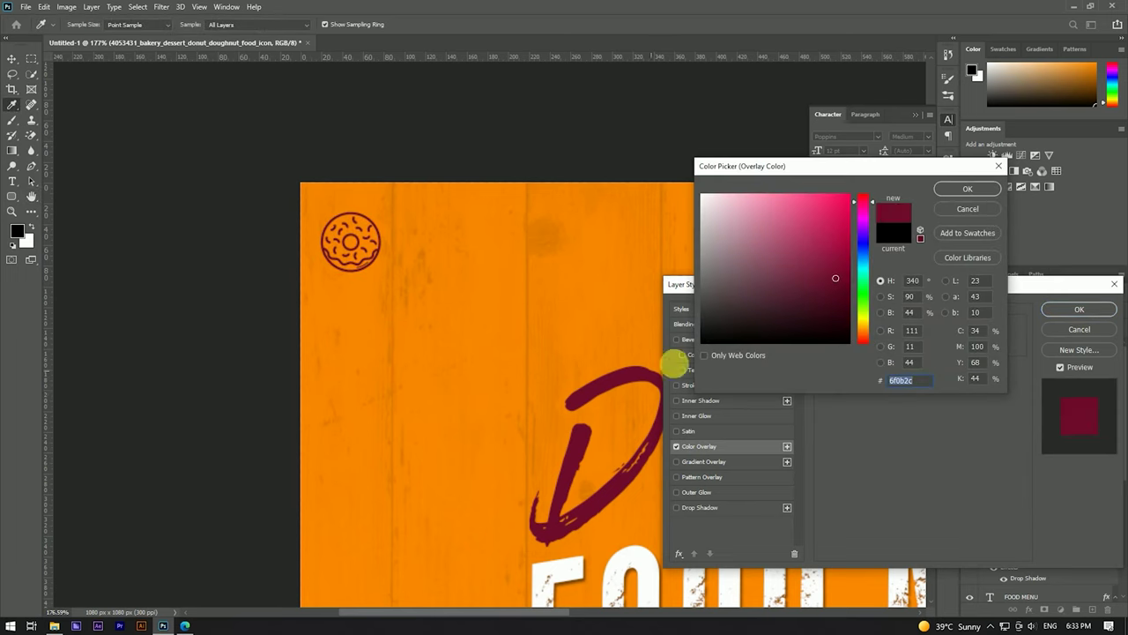
click(951, 189)
Add a 1 px maroon Stroke to the donut, apply the effects, and nudge it lower
click(677, 508)
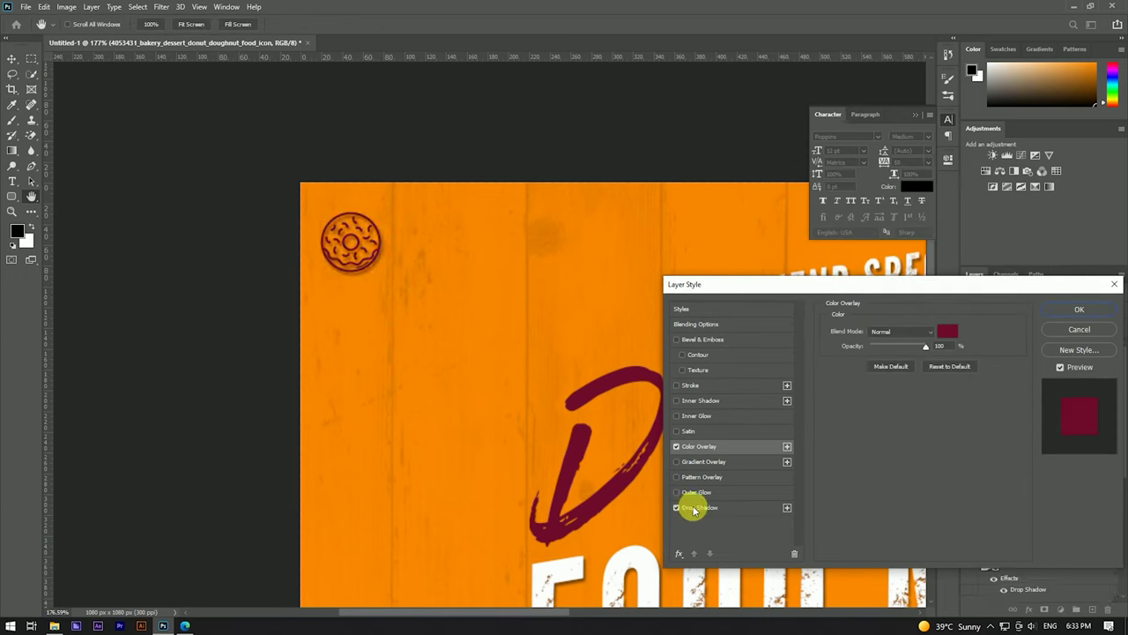
click(675, 509)
click(677, 386)
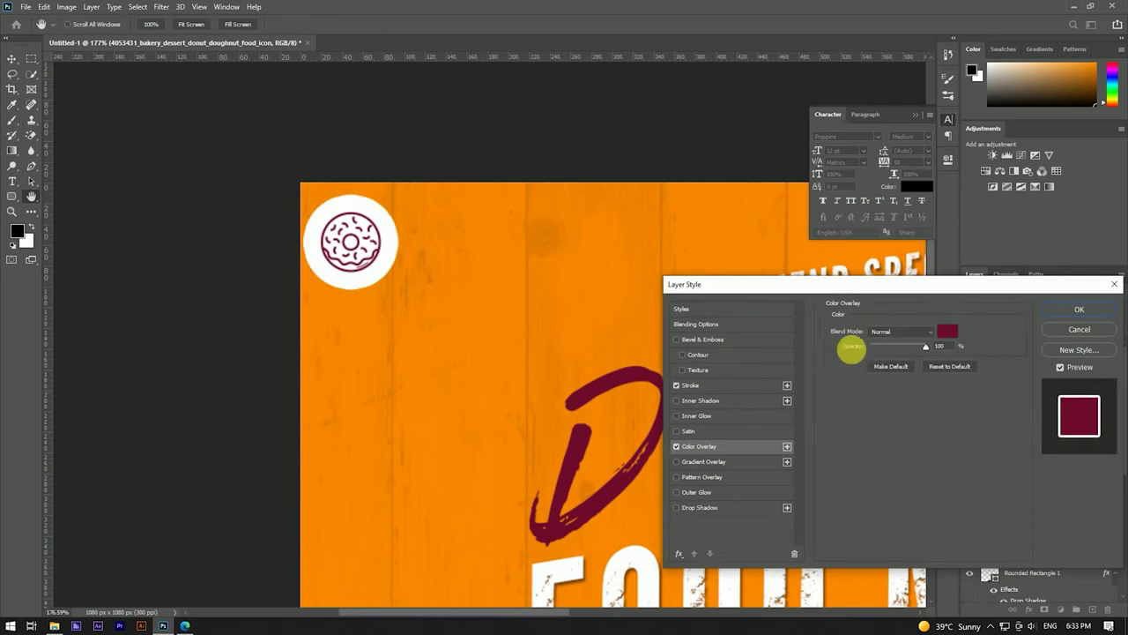
click(749, 385)
click(854, 413)
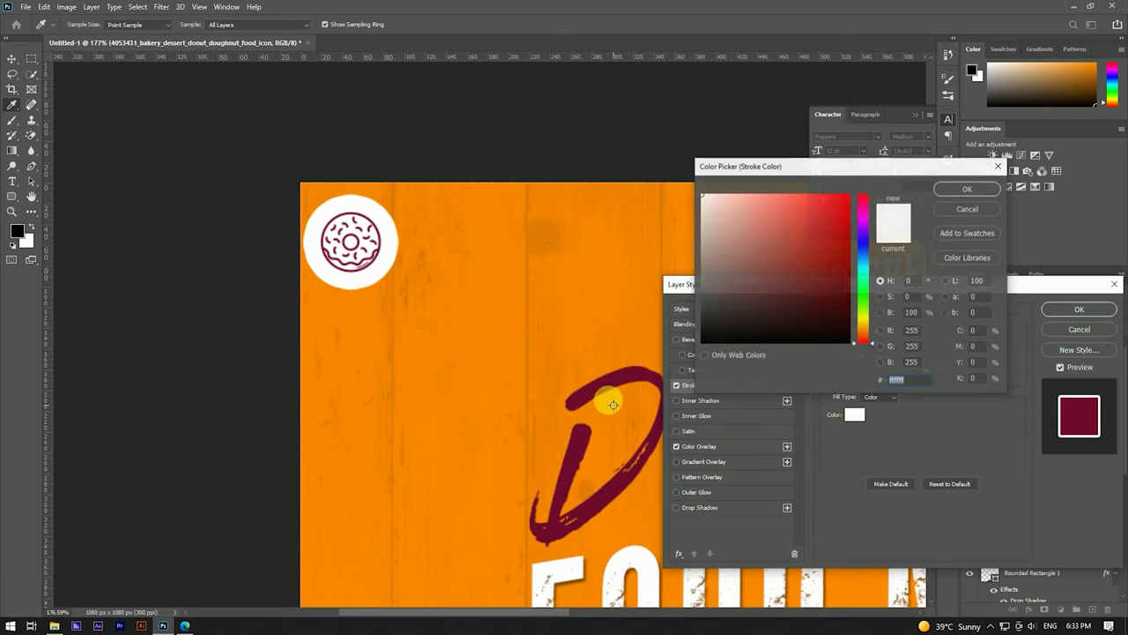
click(605, 396)
click(958, 186)
scroll(946, 332, down, 5)
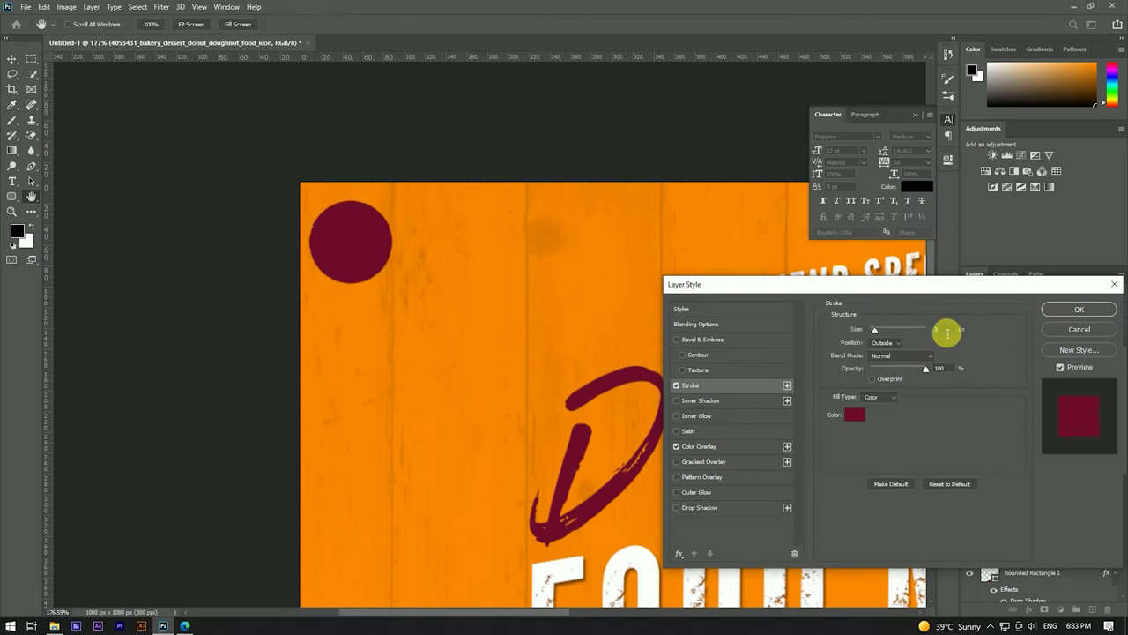
click(1079, 308)
scroll(348, 234, up, 5)
drag(379, 252, 396, 243)
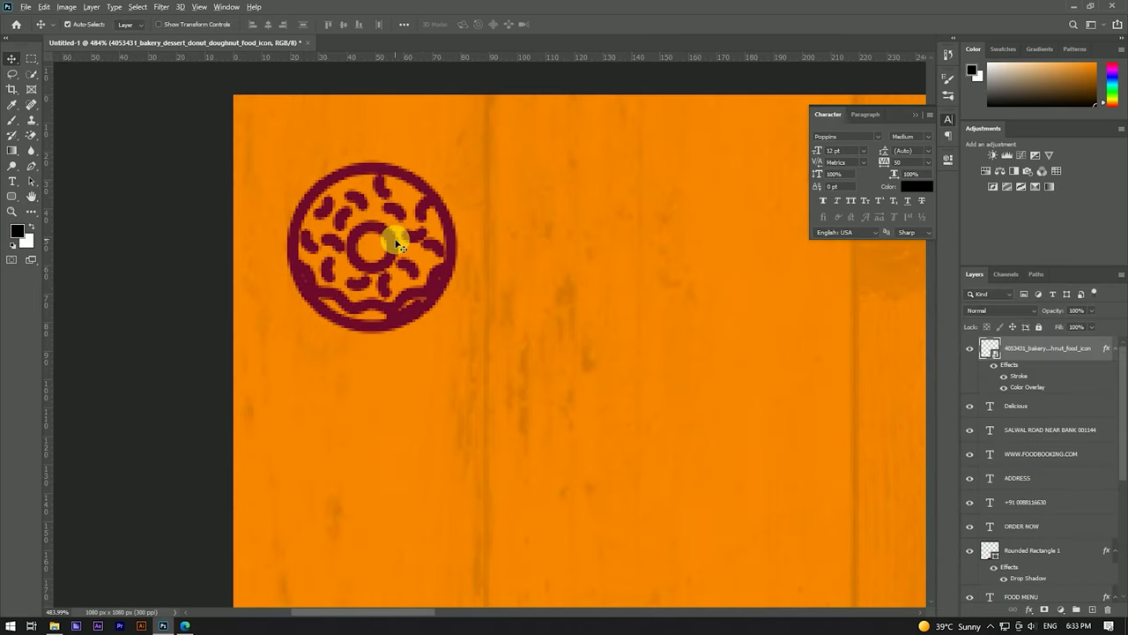
Shrink the maroon donut icon a bit more with Free Transform
scroll(396, 245, down, 5)
scroll(391, 227, up, 4)
drag(244, 114, 319, 241)
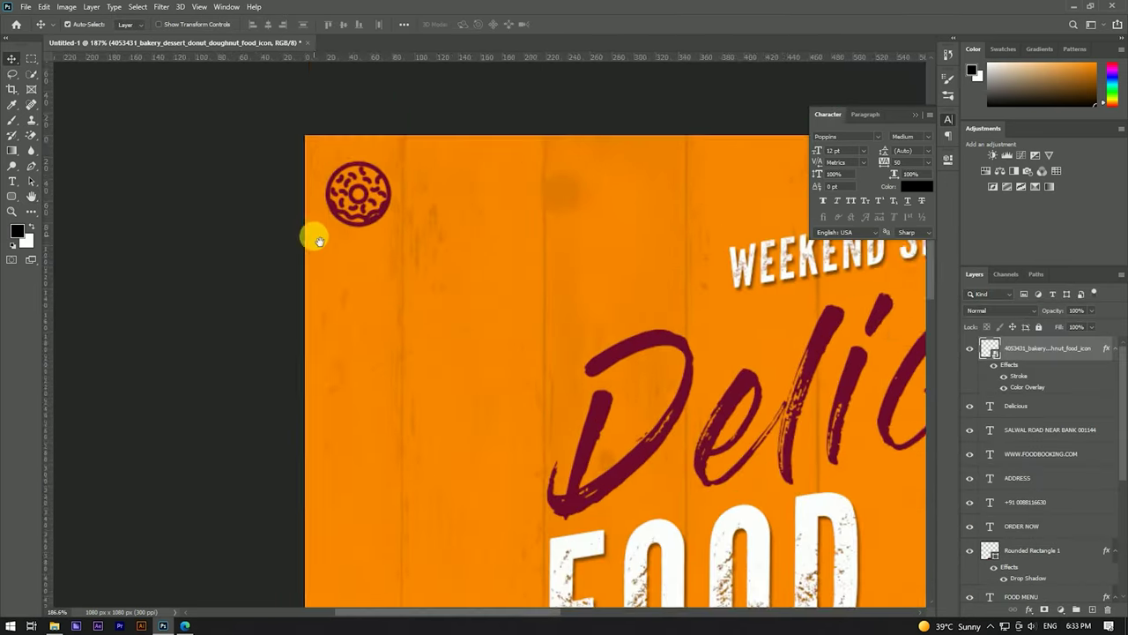
scroll(361, 162, up, 3)
key(ctrl+t)
drag(426, 234, 396, 227)
click(562, 24)
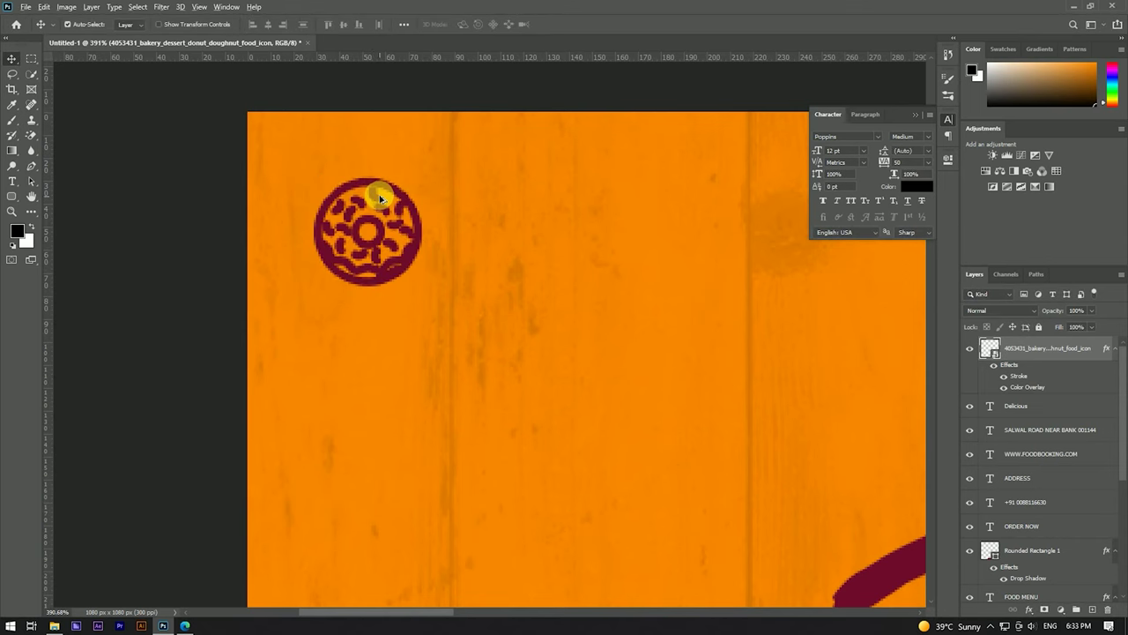
Copy ORDER NOW beside the donut, retype it as LOGO, then position and shrink it
scroll(388, 201, down, 3)
scroll(338, 195, down, 3)
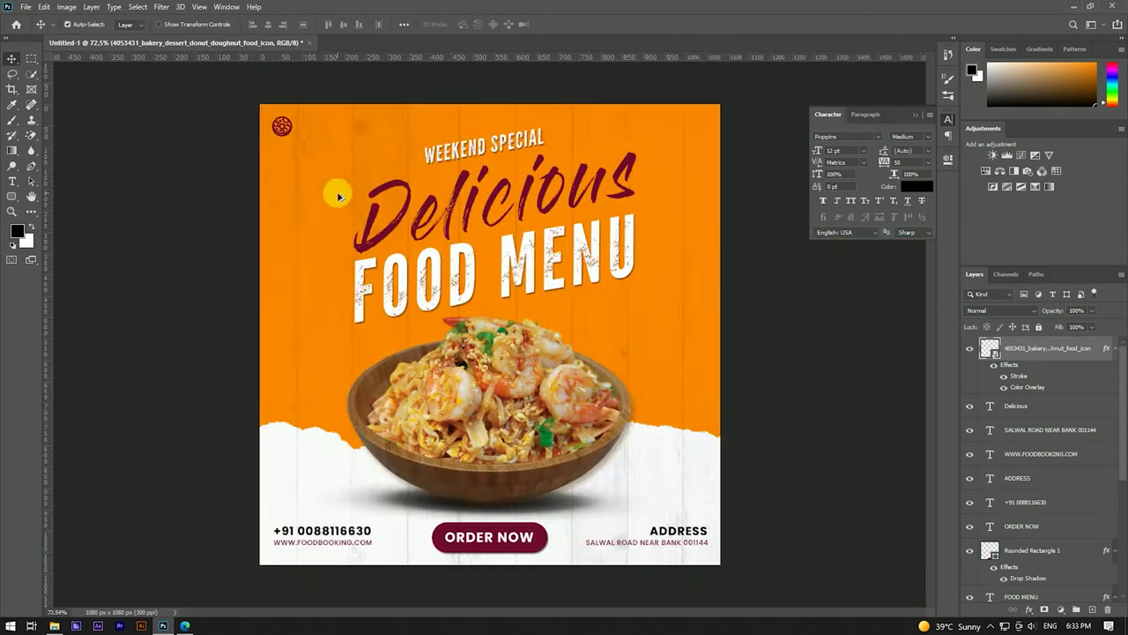
mouse_move(498, 535)
mouse_down()
mouse_move(349, 134)
mouse_move(433, 310)
mouse_up()
scroll(339, 132, up, 5)
double_click(433, 310)
text(LOGO)
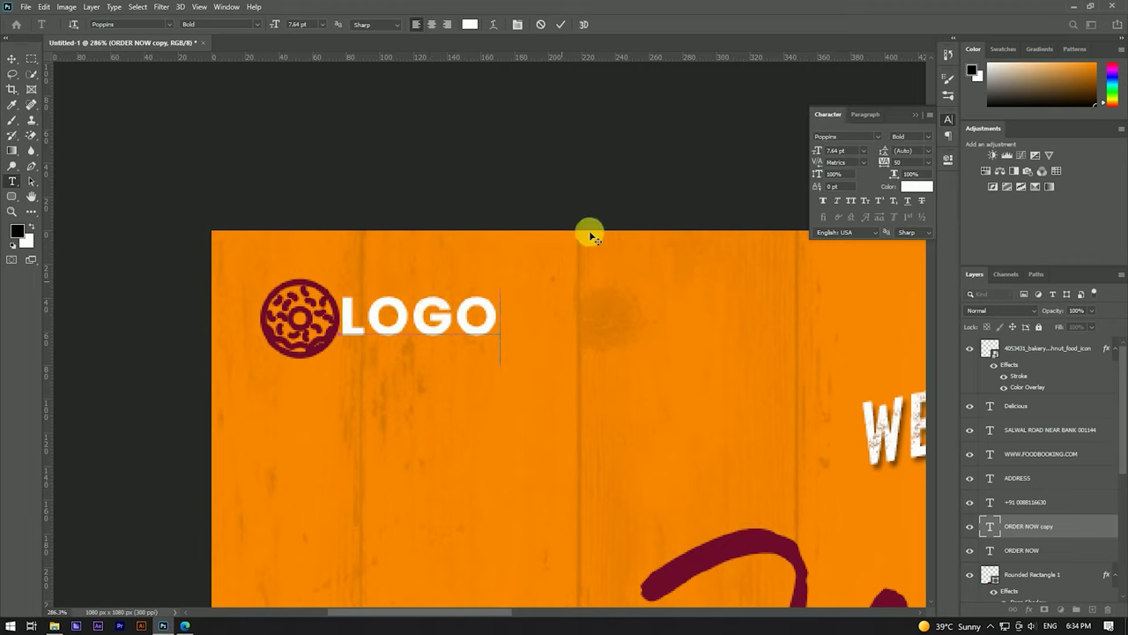
click(561, 31)
key(v)
drag(432, 320, 450, 310)
key(ctrl+t)
drag(515, 320, 486, 315)
click(579, 26)
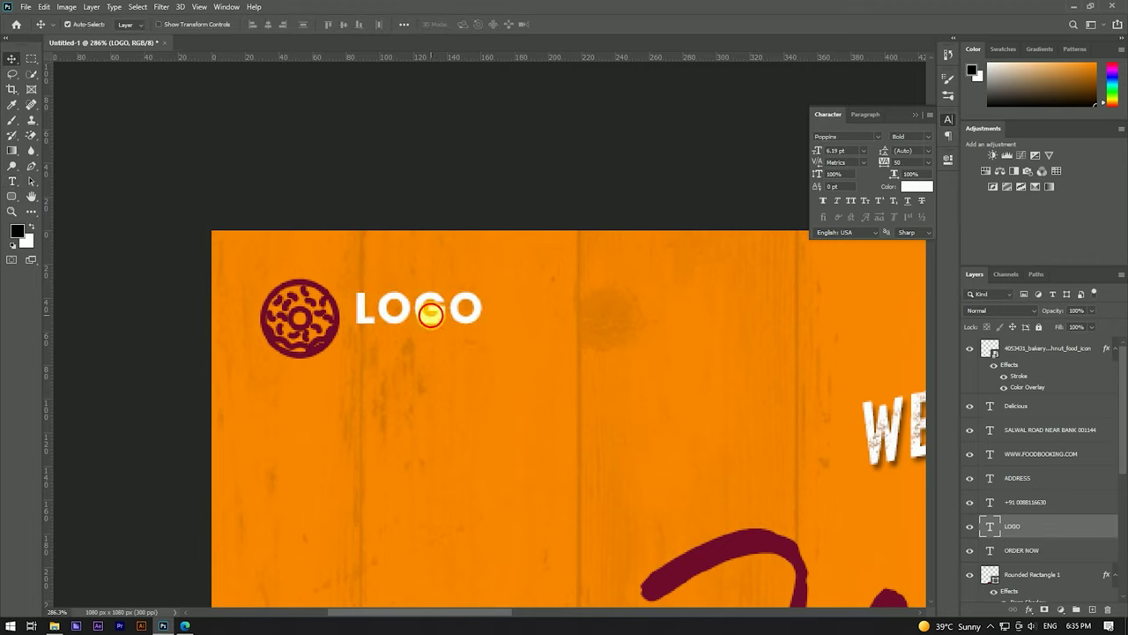
Make the duplicate text below LOGO read HERE in Medium weight, tucked under LOGO
double_click(435, 351)
key(BackSpace)
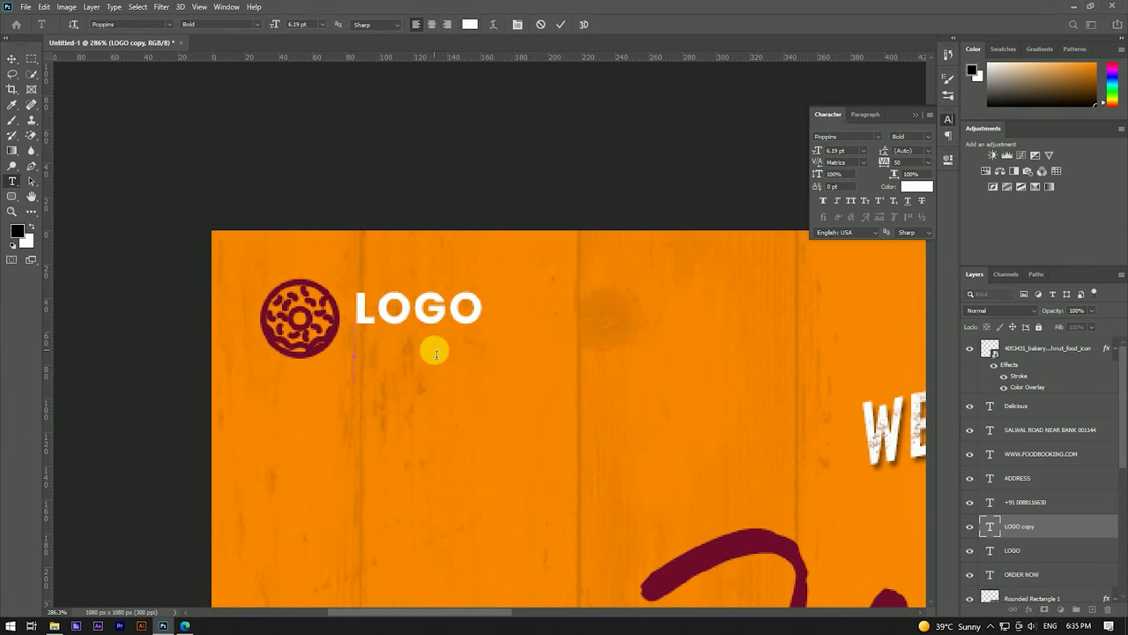
text(HERE)
key(ctrl+Return)
key(v)
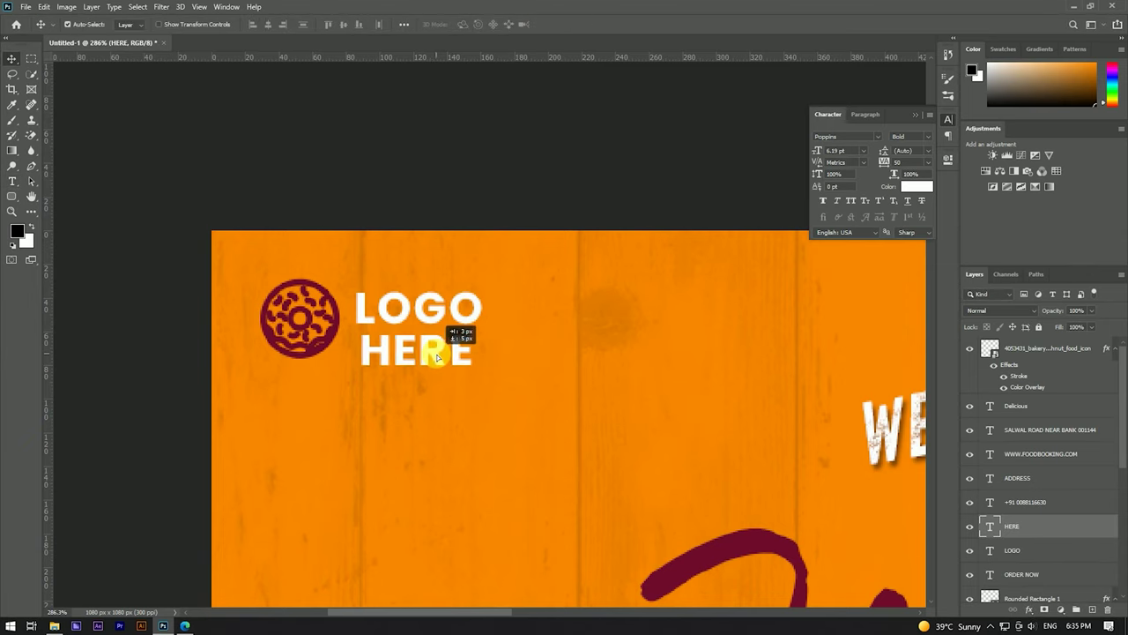
scroll(445, 343, up, 3)
click(461, 290)
scroll(467, 278, up, 2)
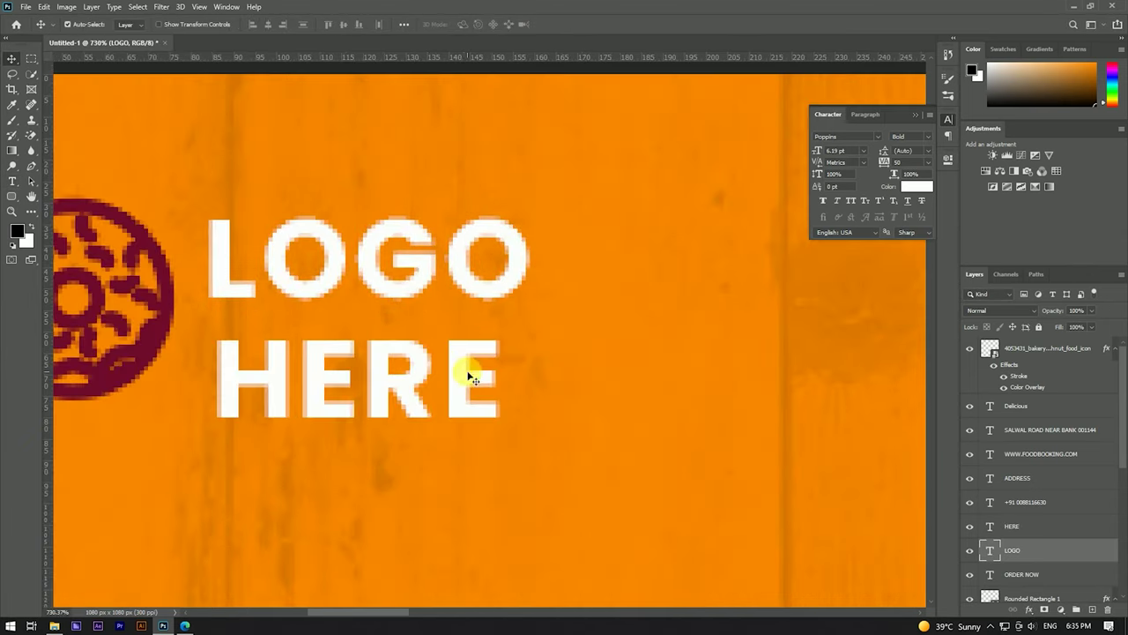
drag(468, 373, 459, 351)
click(922, 139)
click(910, 223)
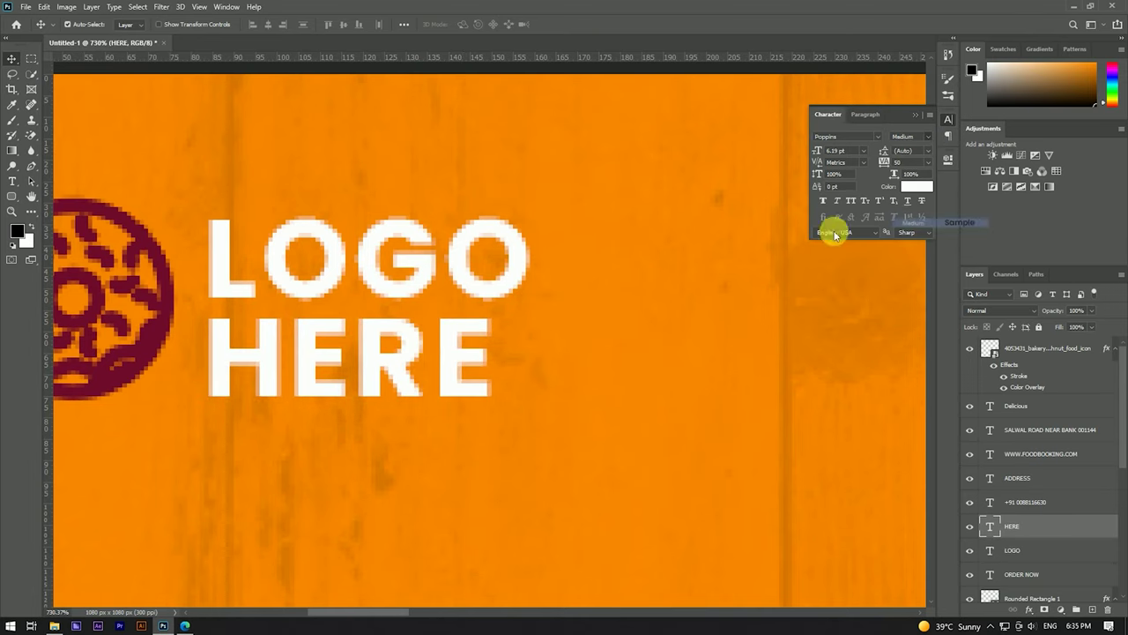
Scale LOGO and HERE together down to 82%
shift+click(466, 265)
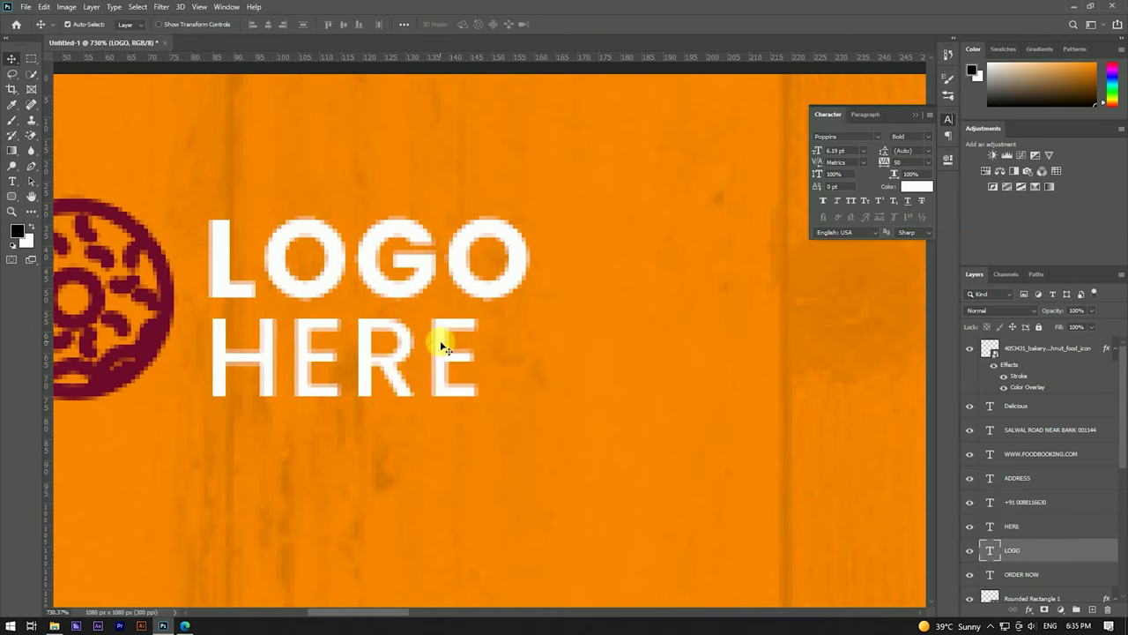
key(ctrl+t)
drag(529, 307, 456, 297)
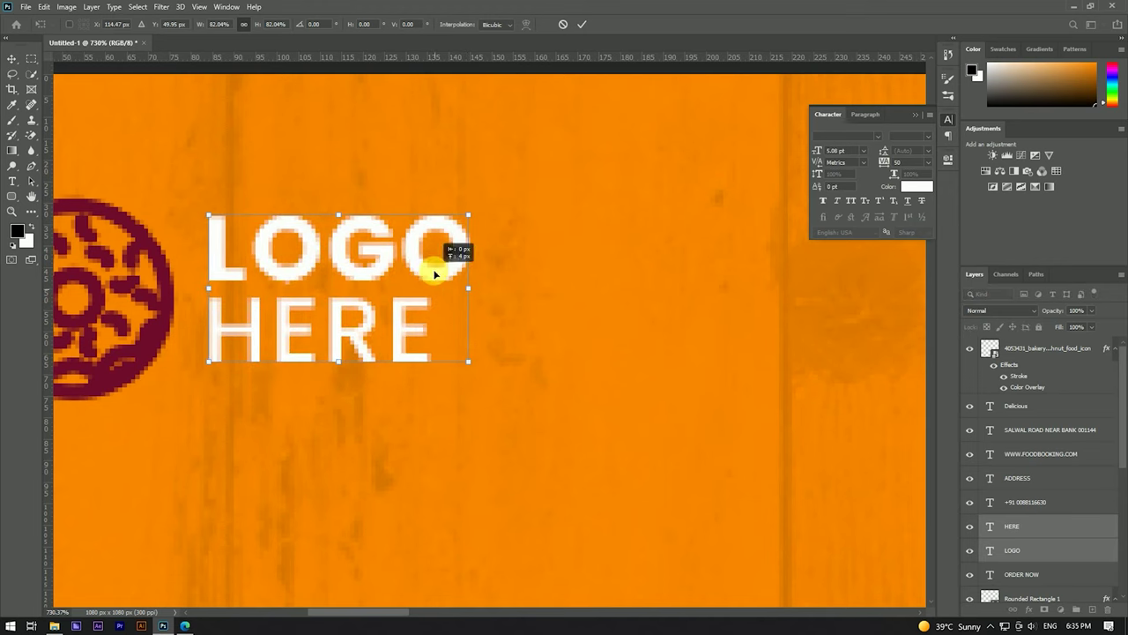
click(582, 24)
alt+scroll(403, 252, down, 10)
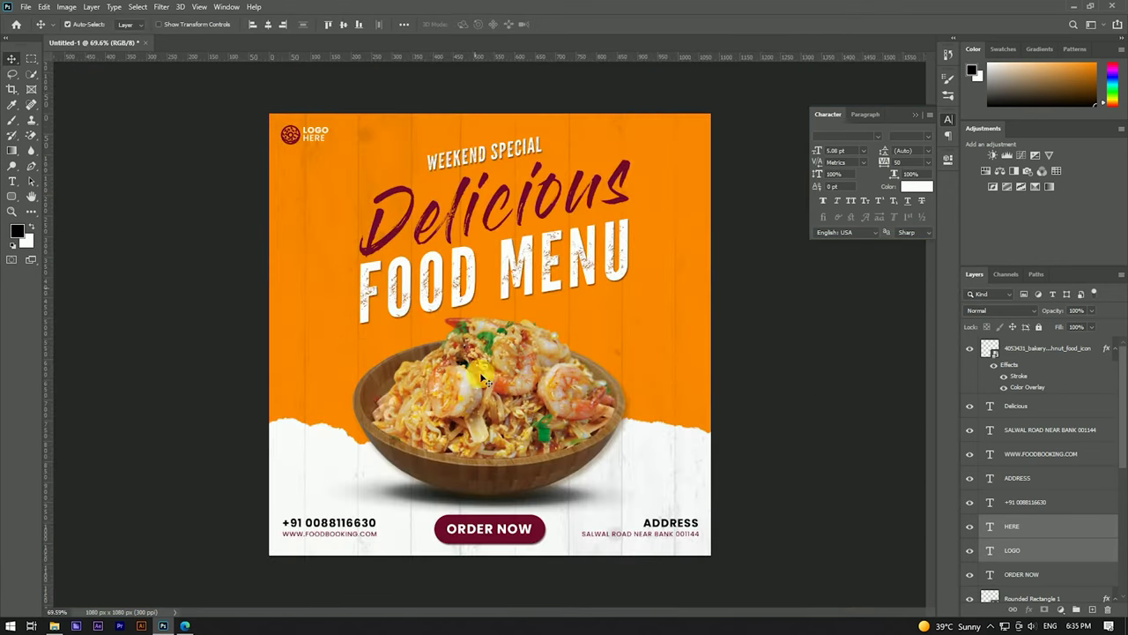
scroll(581, 206, down, 5)
scroll(559, 231, up, 5)
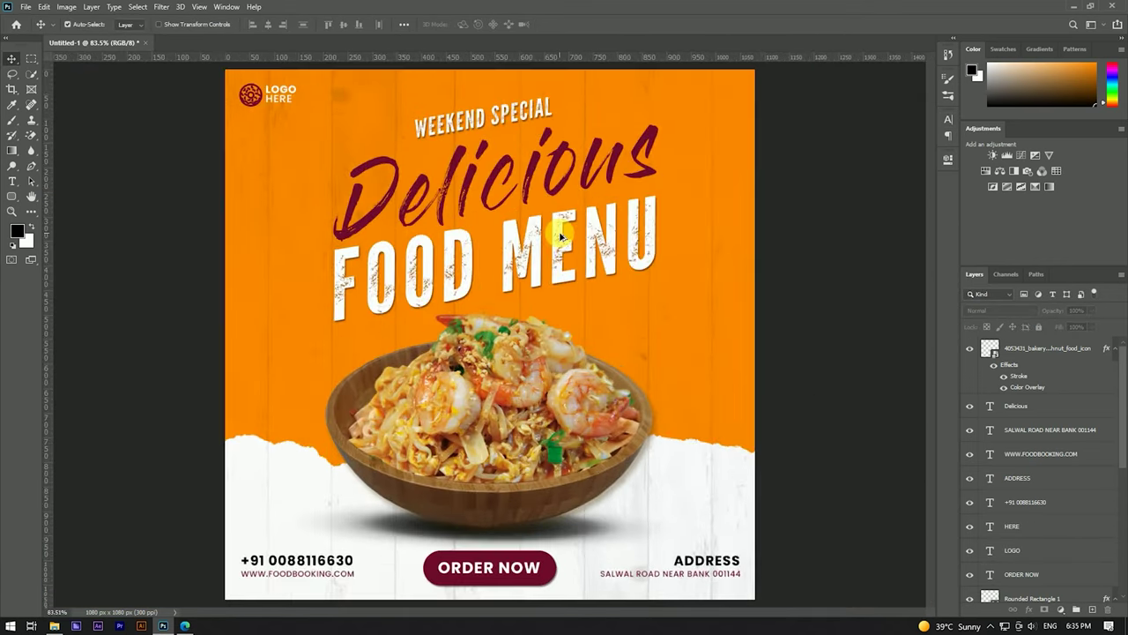
scroll(561, 236, down, 5)
scroll(647, 382, up, 2)
scroll(647, 383, up, 4)
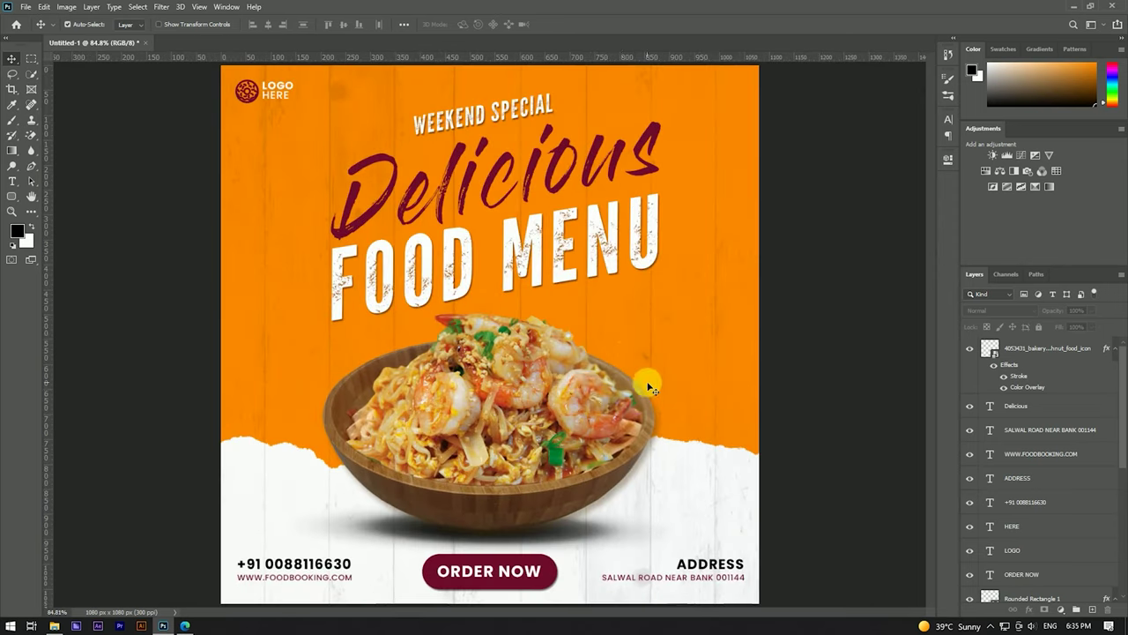
scroll(579, 379, down, 2)
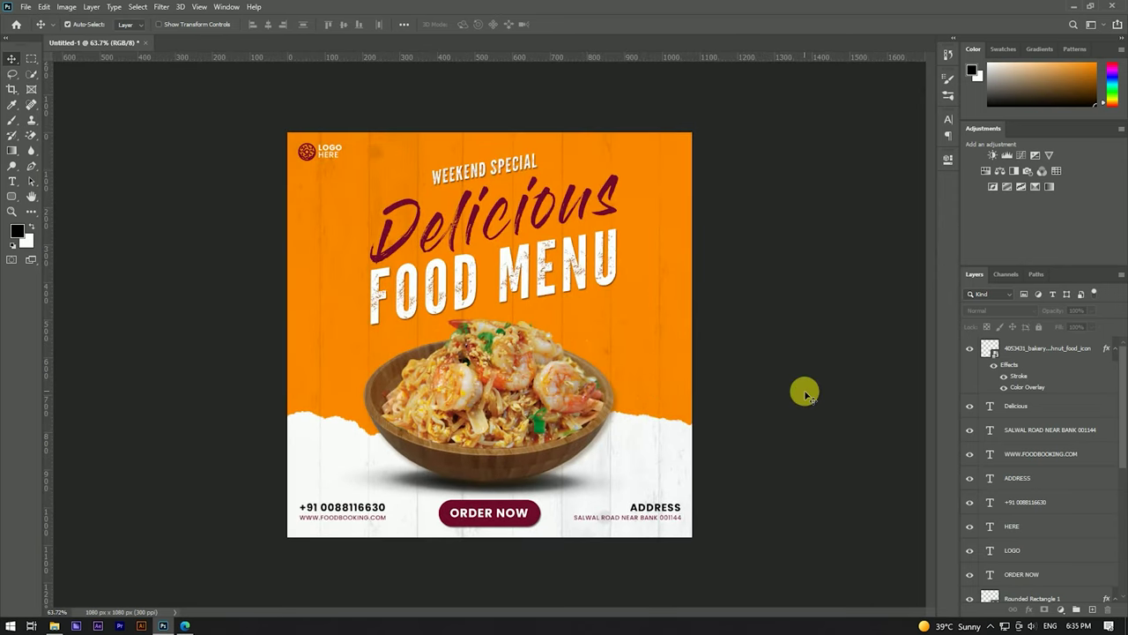